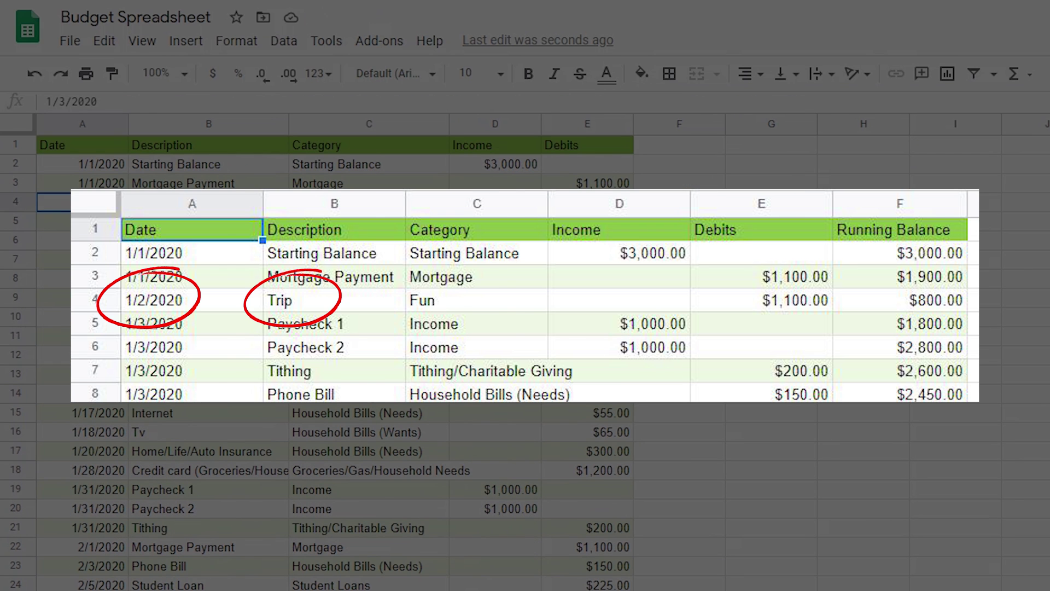
# Open the Google Sheets home page showing templates and no recent spreadsheets.
pyautogui.click(711, 147)
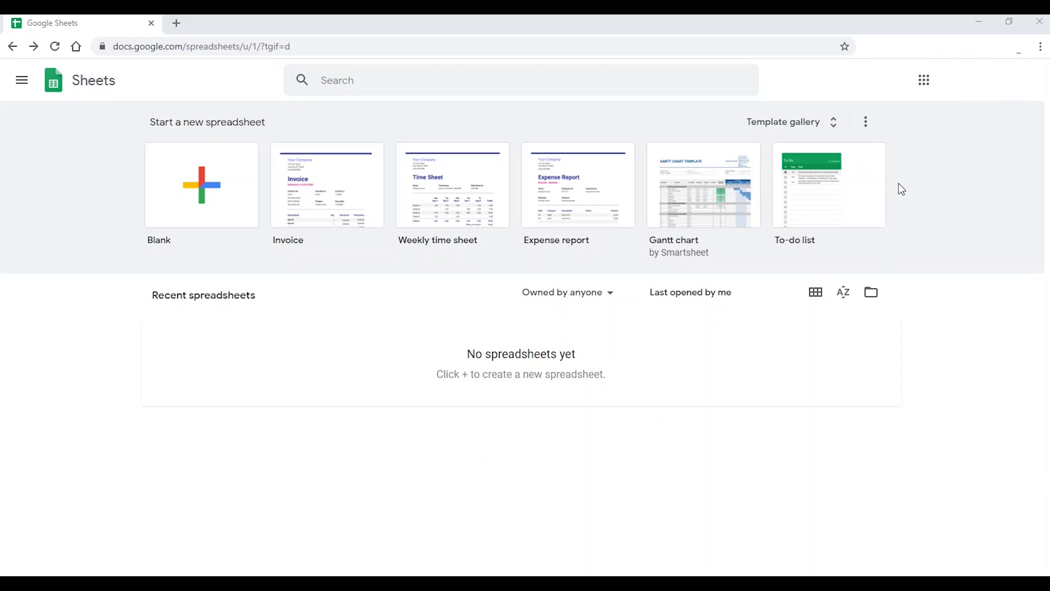
# Create a blank spreadsheet titled 'Budget Spreadsheet' with its first sheet named Final Tracker.
pyautogui.click(925, 82)
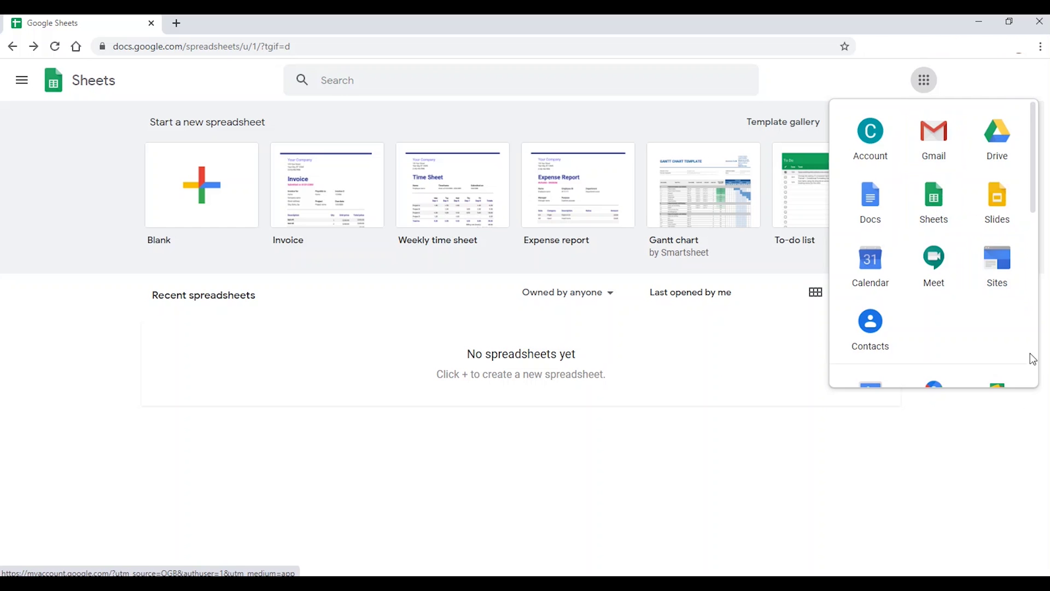
pyautogui.click(100, 207)
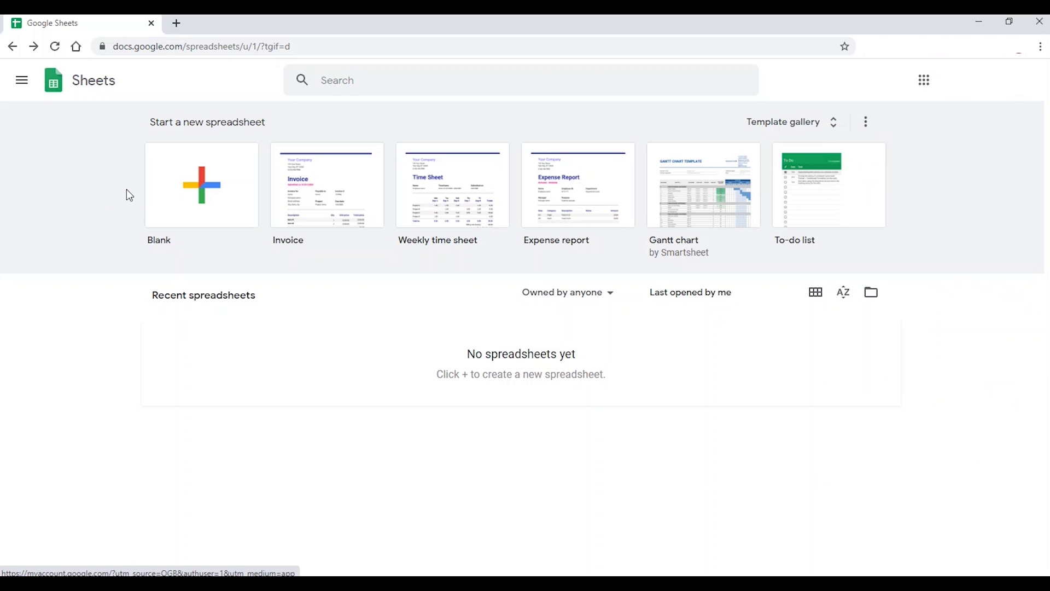
pyautogui.click(178, 187)
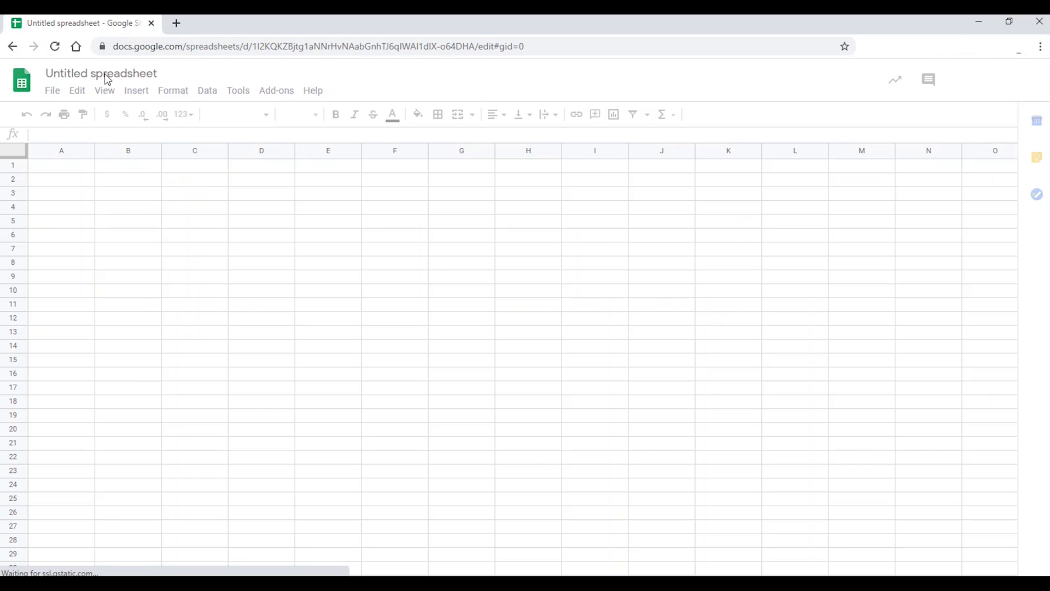
pyautogui.click(104, 73)
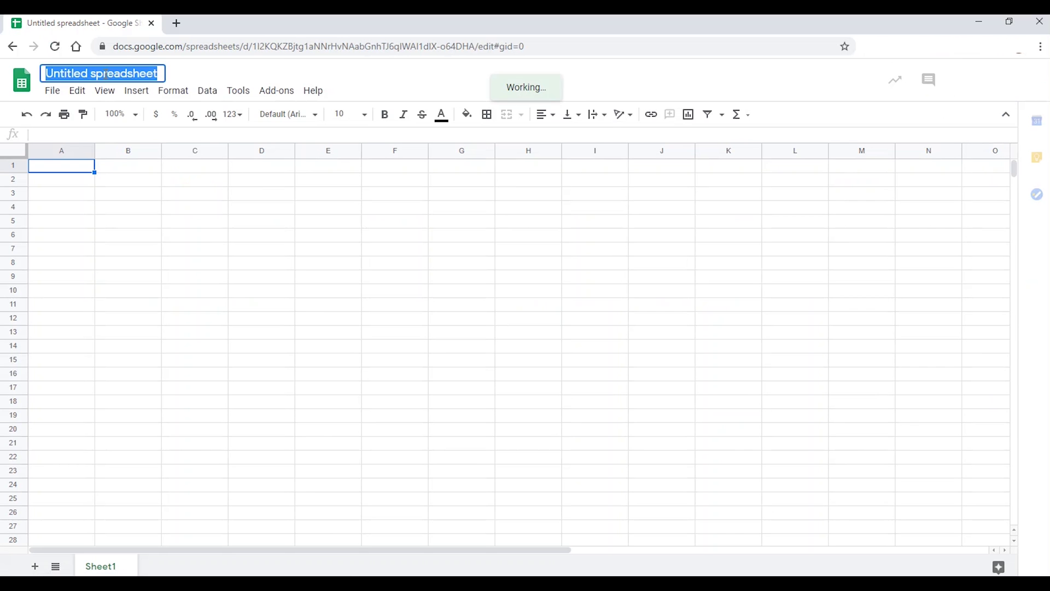
pyautogui.write('Budge')
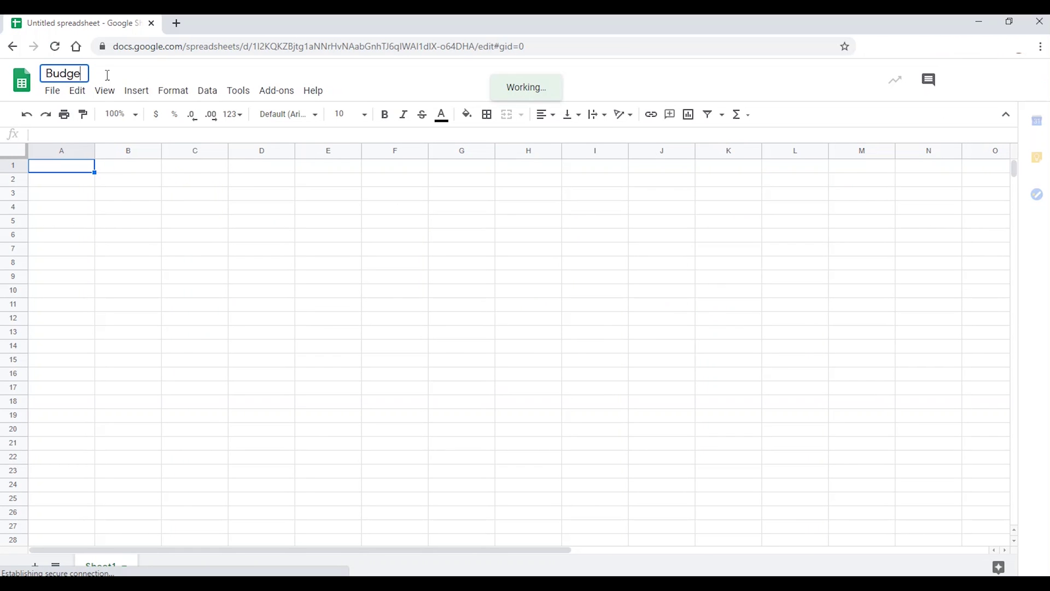
pyautogui.write('t Spreadsheet')
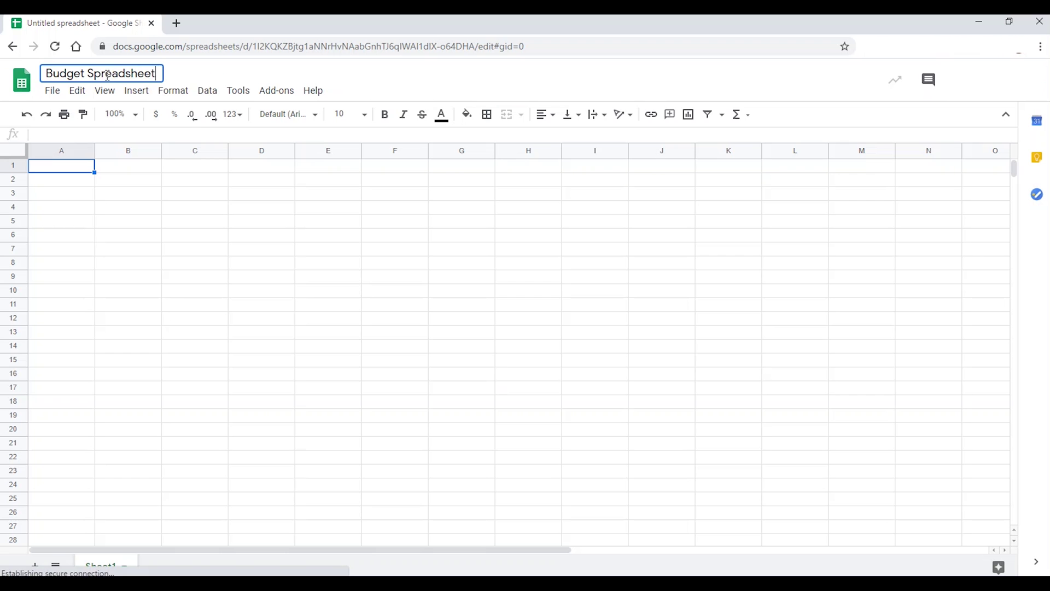
pyautogui.press('Return')
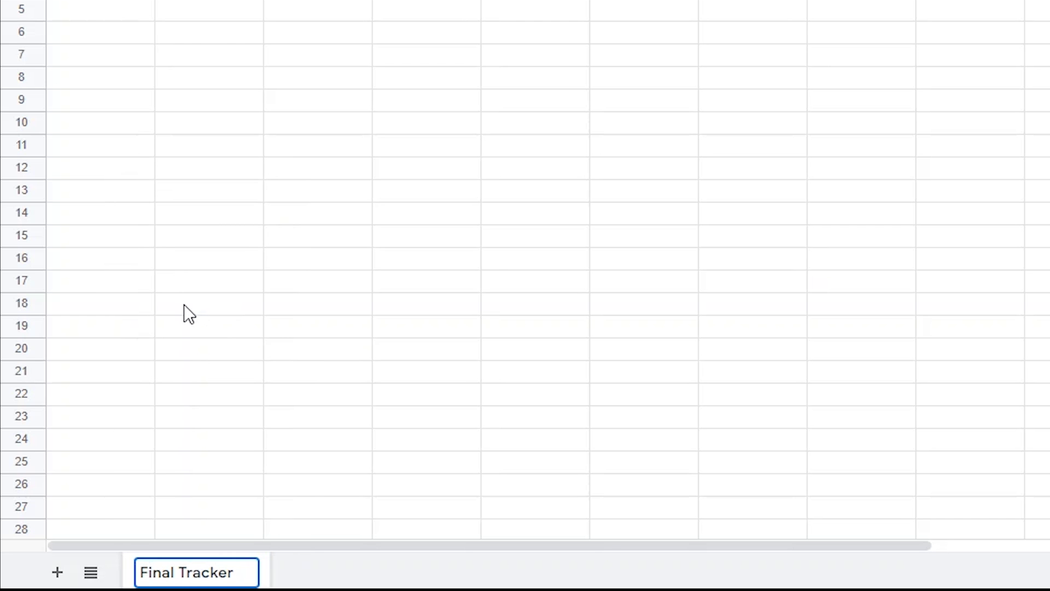
pyautogui.press('Return')
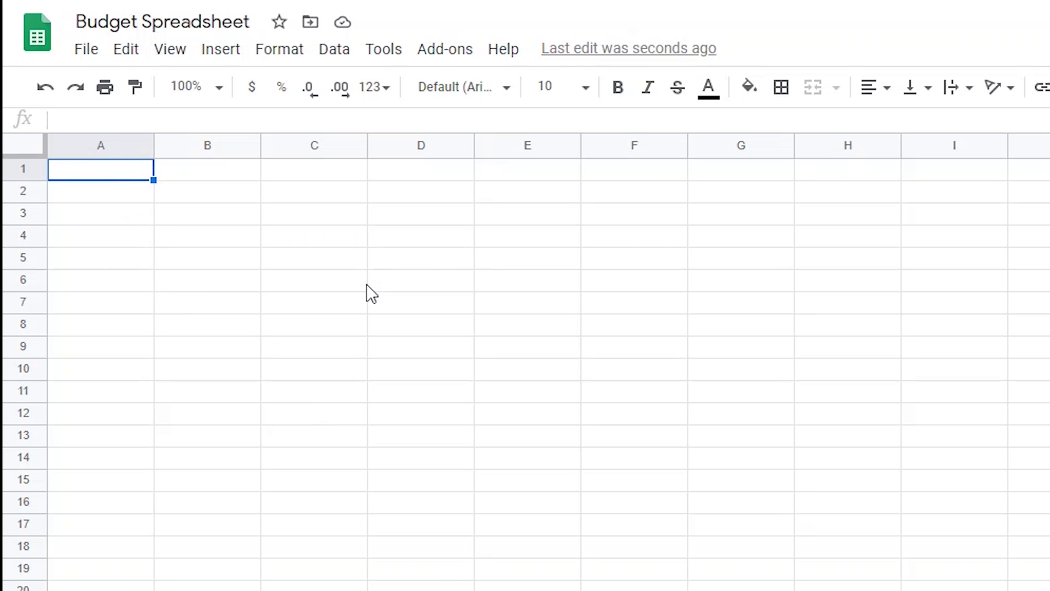
# Enter the headings Date, Description and Category in A1:C1 and widen columns B and C.
pyautogui.write('Date')
pyautogui.press('Tab')
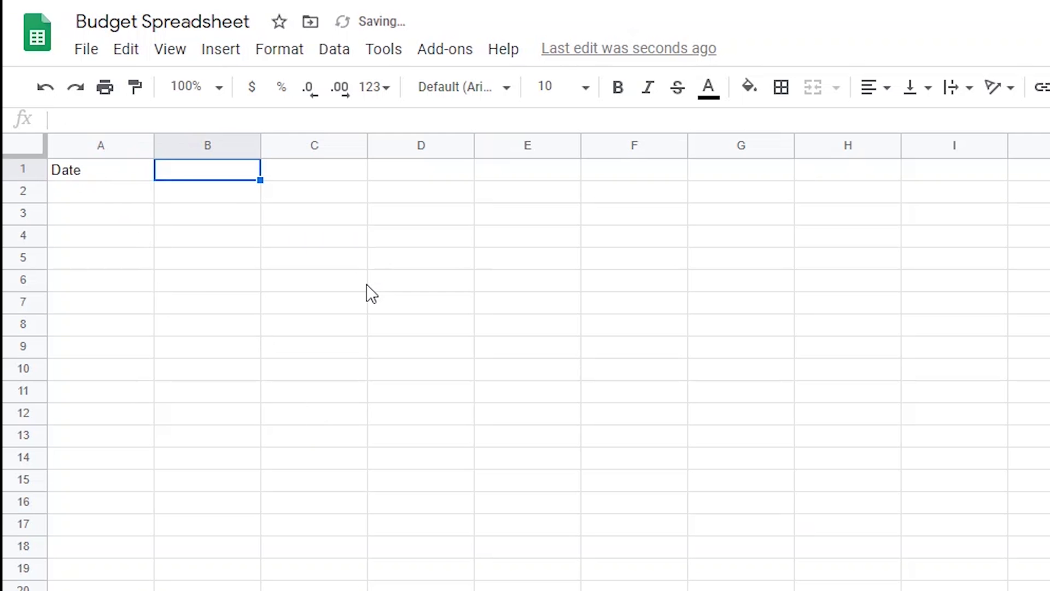
pyautogui.write('Descr')
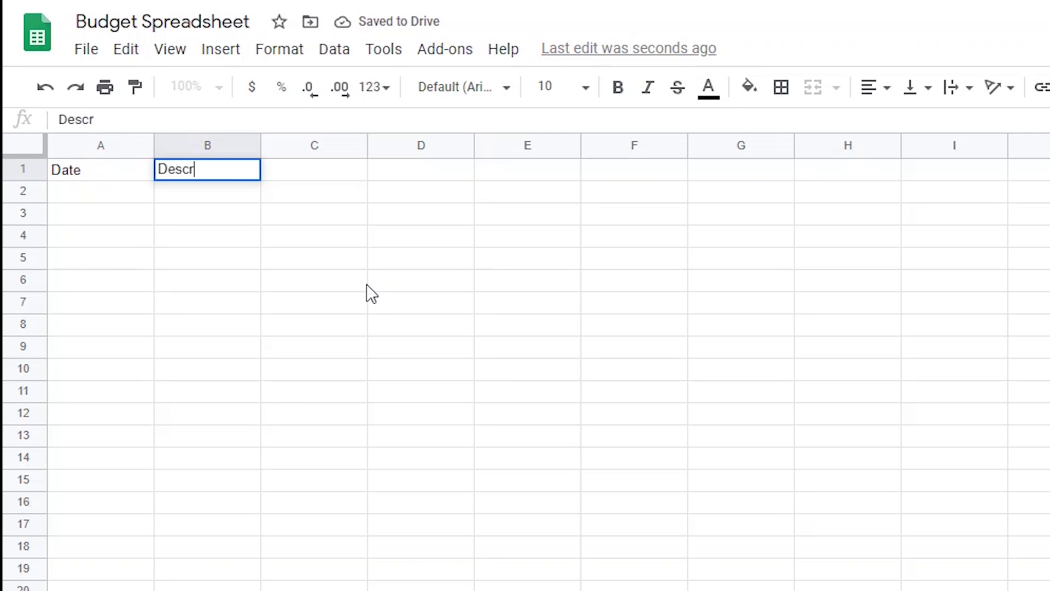
pyautogui.write('iption')
pyautogui.press('Tab')
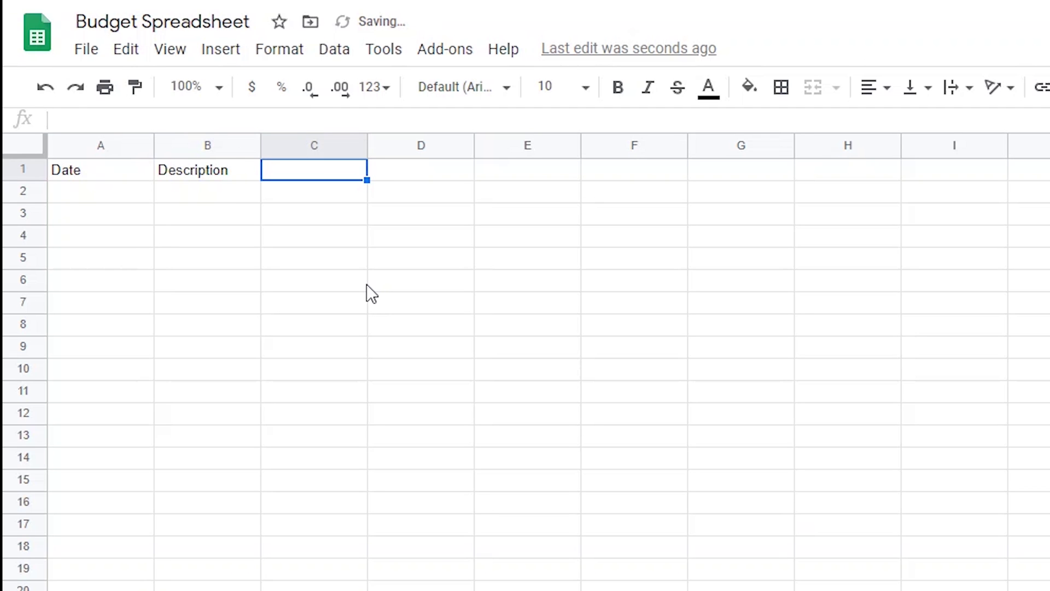
pyautogui.write('Category')
pyautogui.press('Tab')
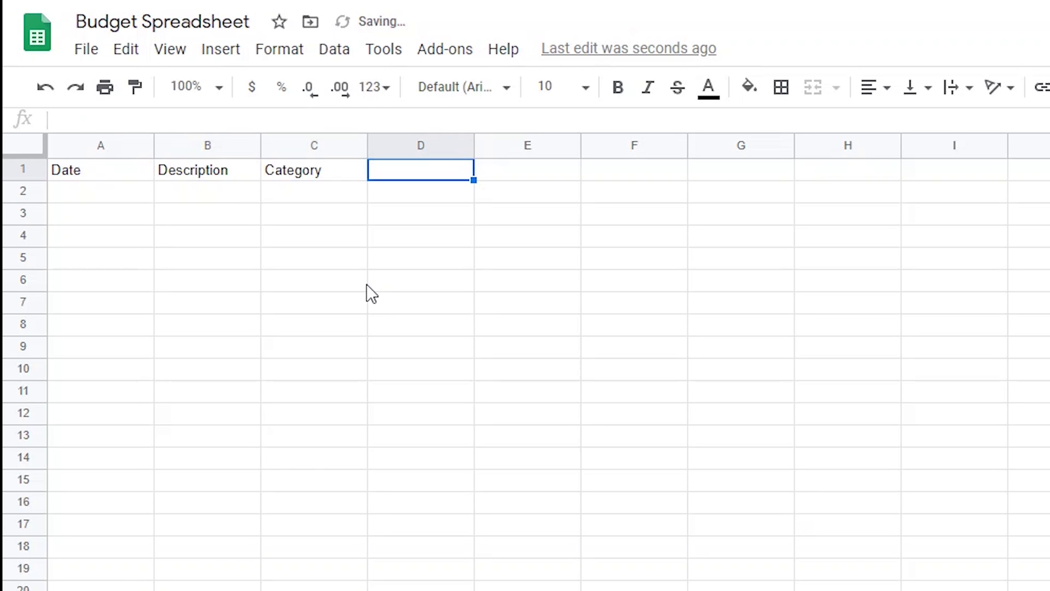
pyautogui.moveTo(208, 145); pyautogui.dragTo(447, 145)
# Add the Income and Debits headings in D1 and E1.
pyautogui.click(552, 169)
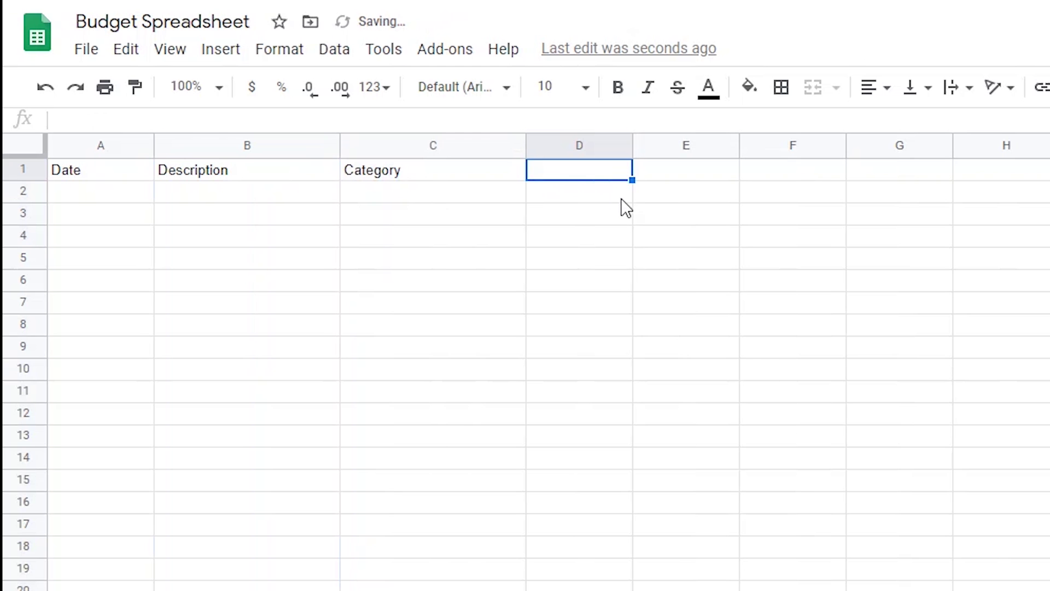
pyautogui.write('Income')
pyautogui.press('Tab')
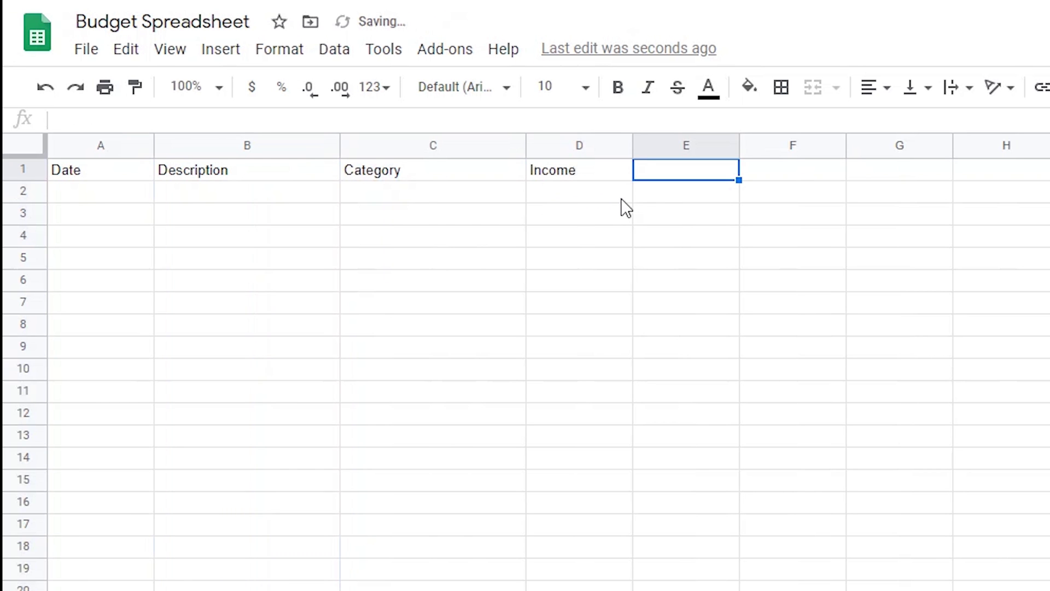
pyautogui.write('Debits')
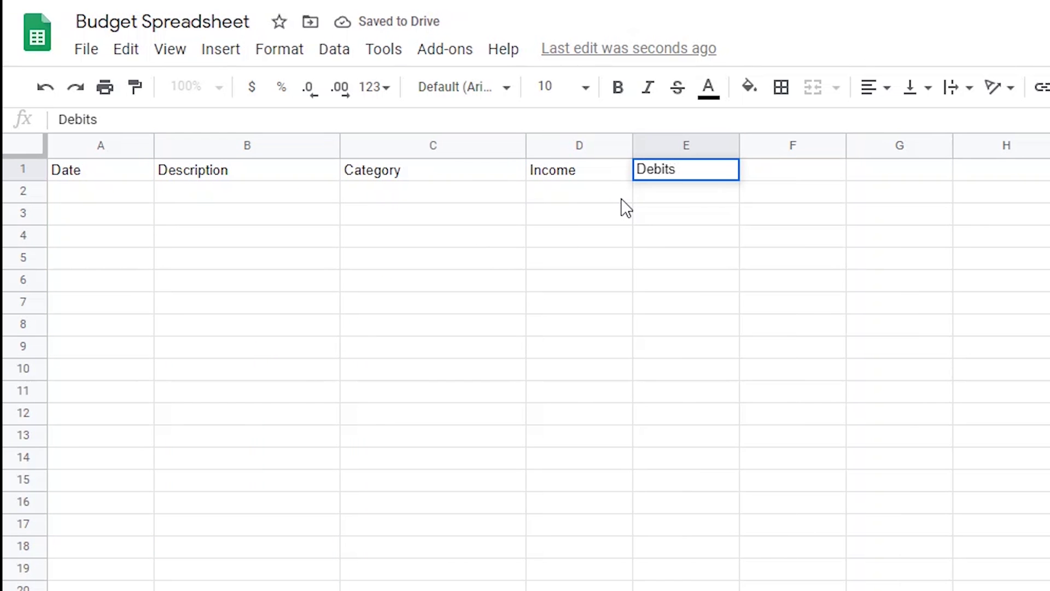
pyautogui.press('Tab')
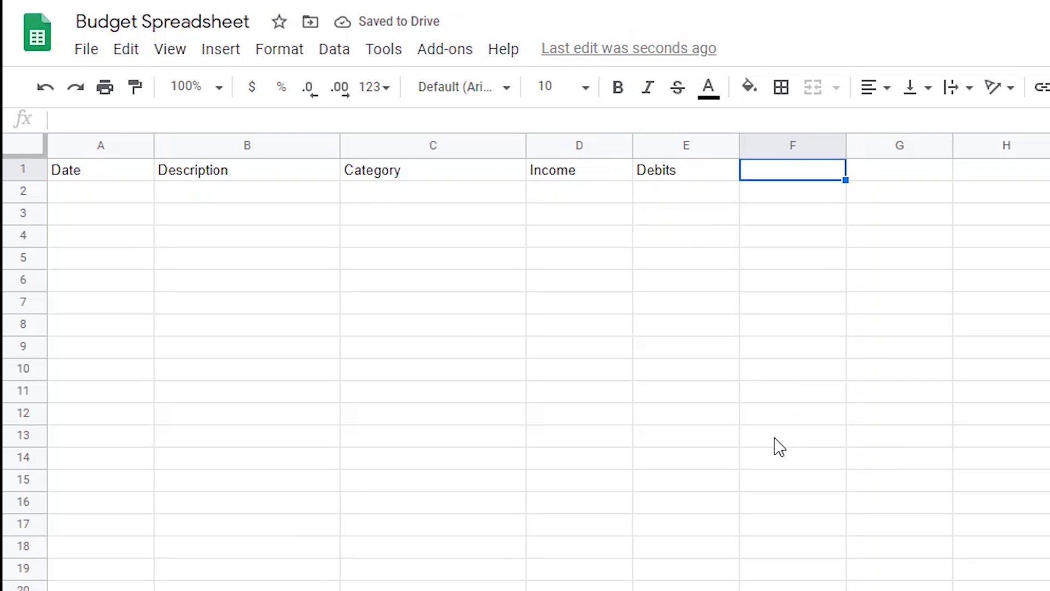
# Format columns D:E (Income, Debits) as currency and column A as dates.
pyautogui.moveTo(559, 142); pyautogui.dragTo(652, 141)
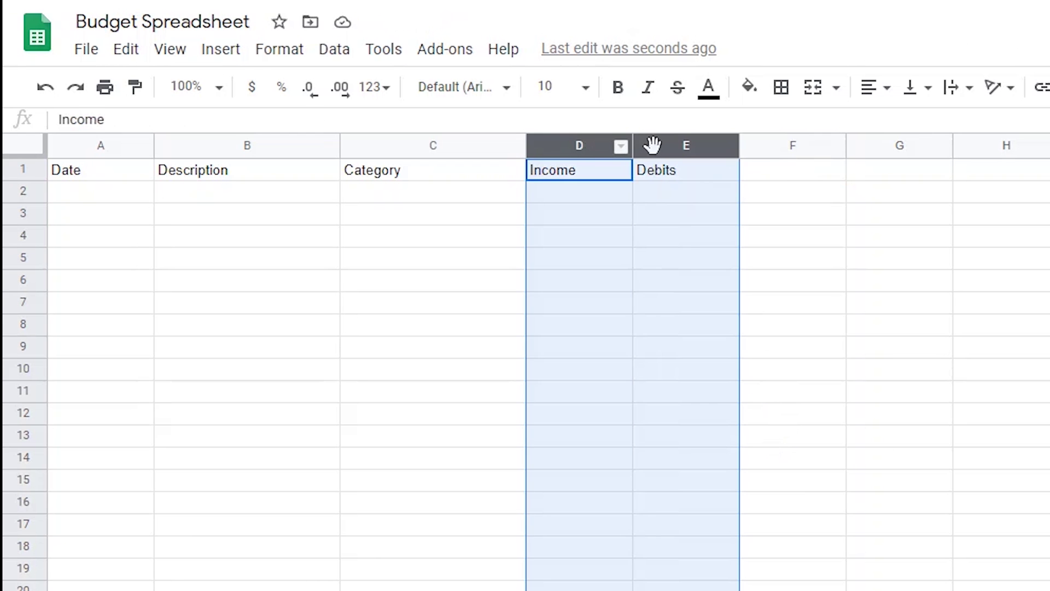
pyautogui.click(252, 94)
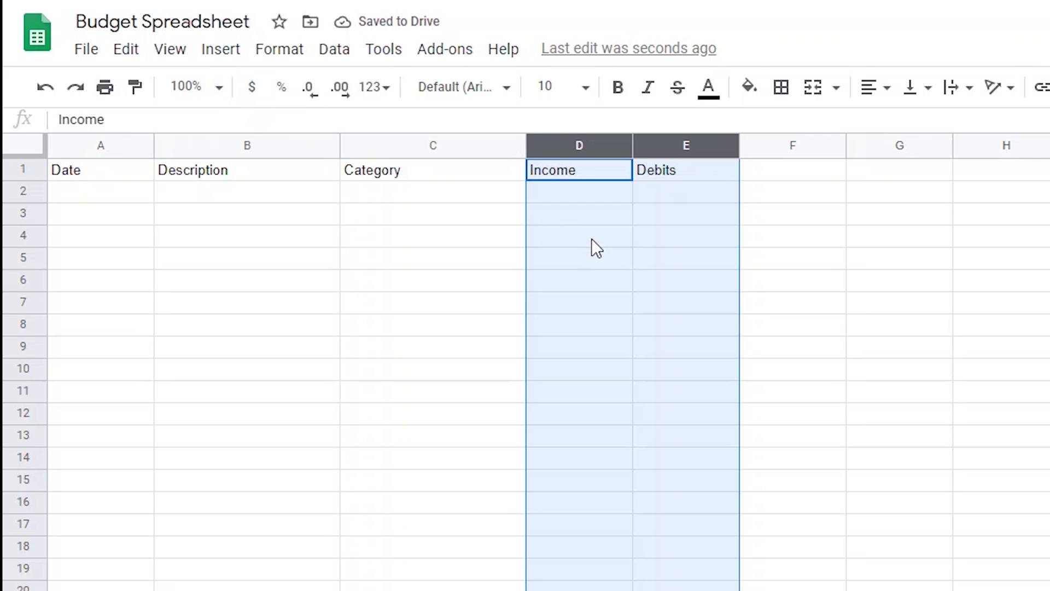
pyautogui.click(96, 148)
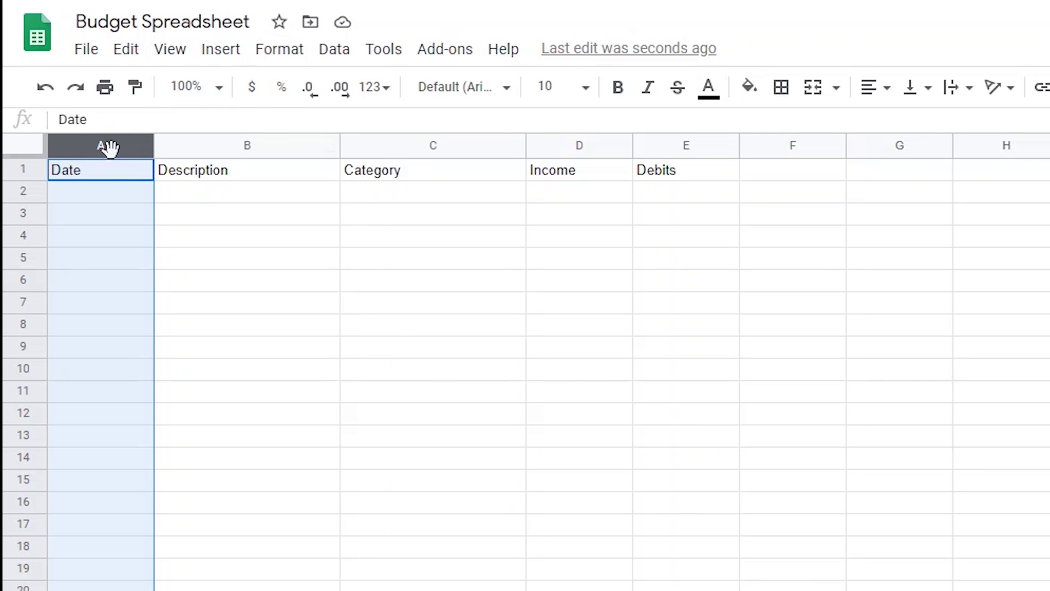
pyautogui.click(278, 48)
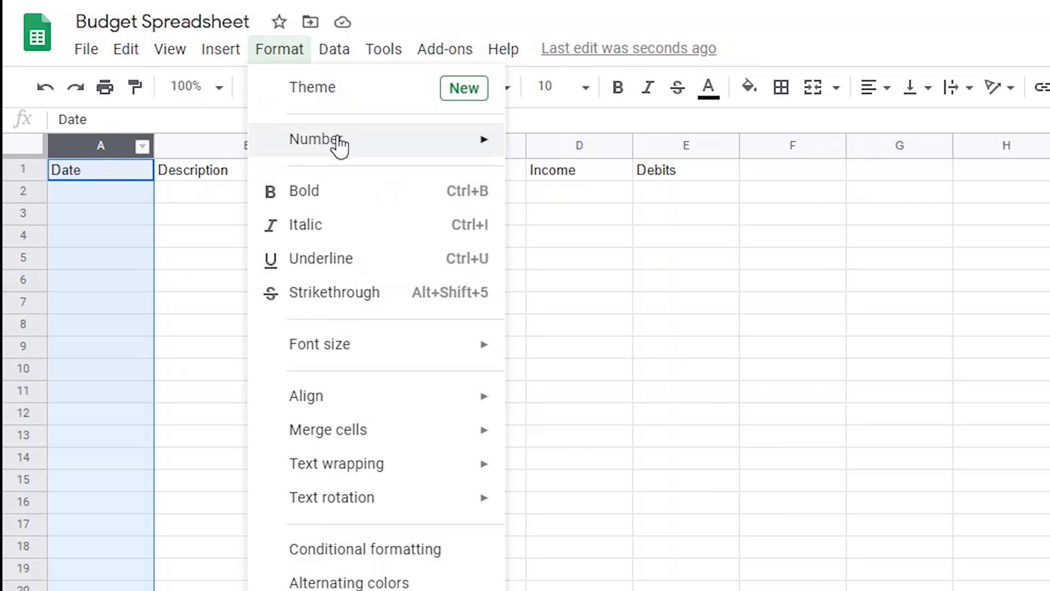
pyautogui.moveTo(335, 143)
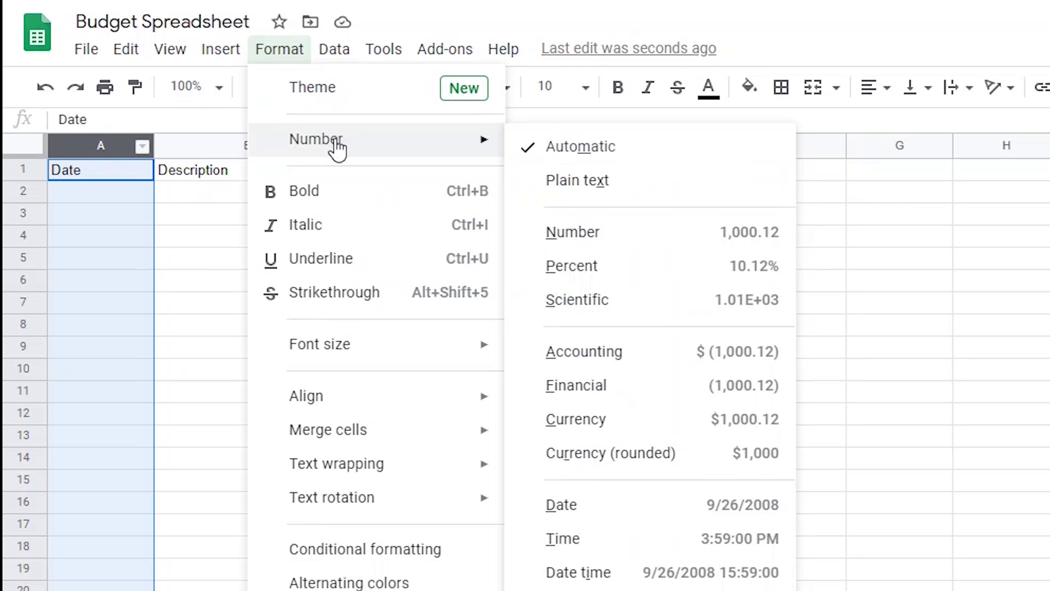
pyautogui.click(621, 507)
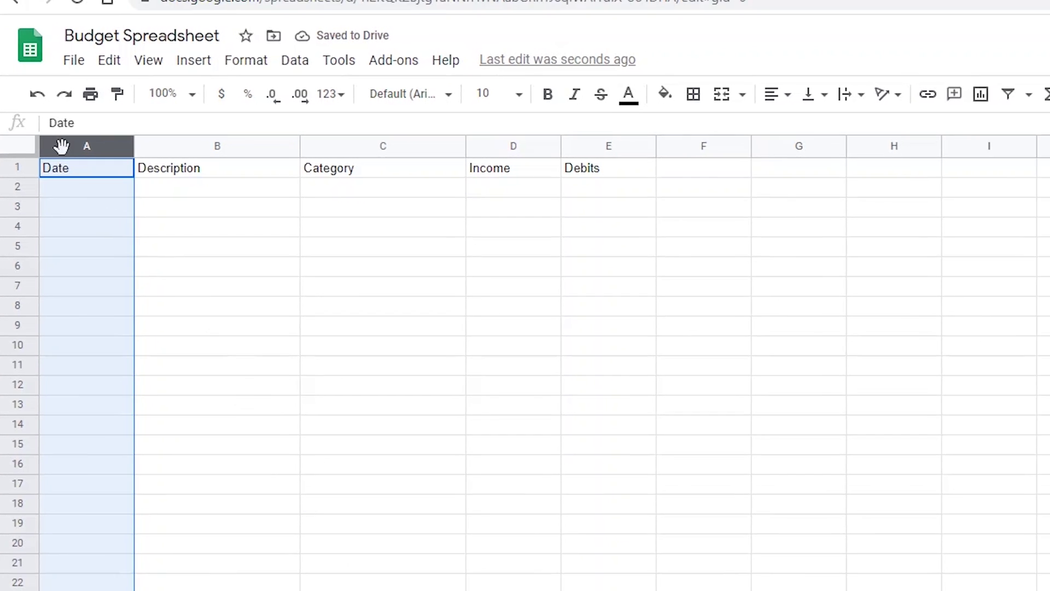
# Apply green alternating row colors with a header row to columns A through E.
pyautogui.click(221, 211)
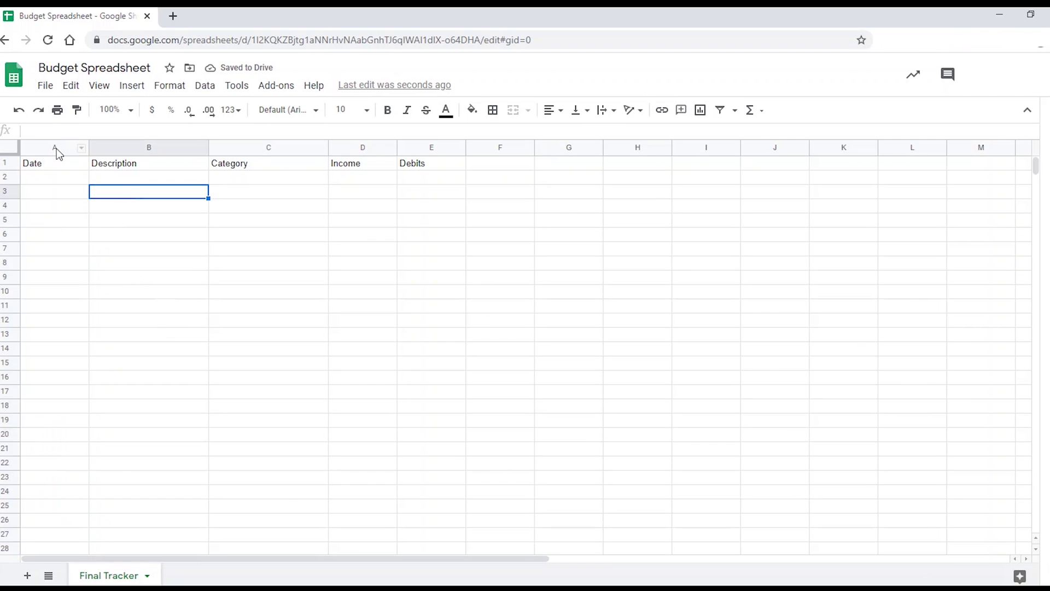
pyautogui.moveTo(55, 148); pyautogui.dragTo(452, 169)
pyautogui.click(170, 86)
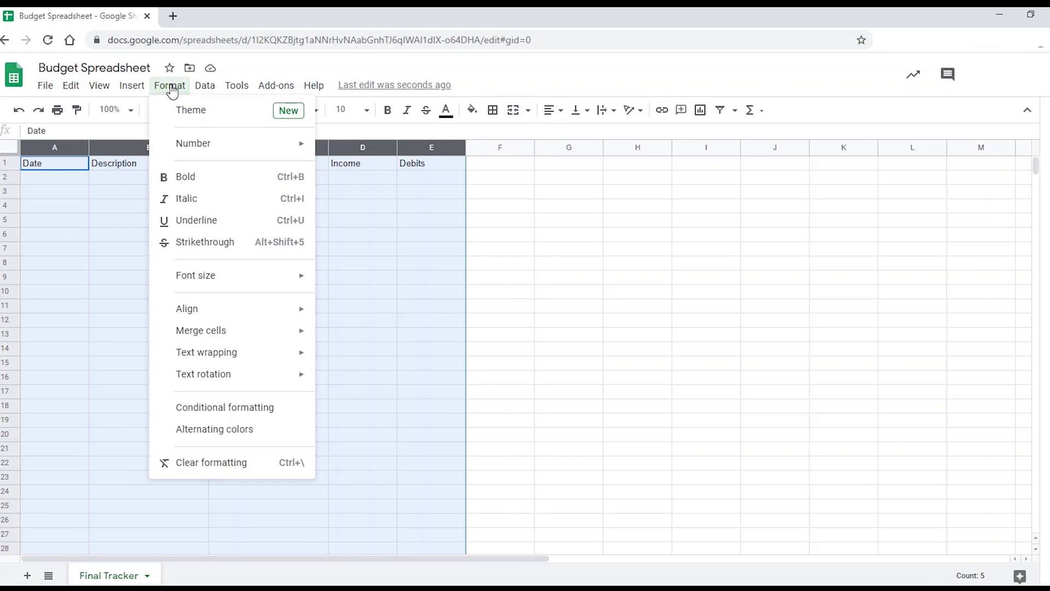
pyautogui.click(221, 429)
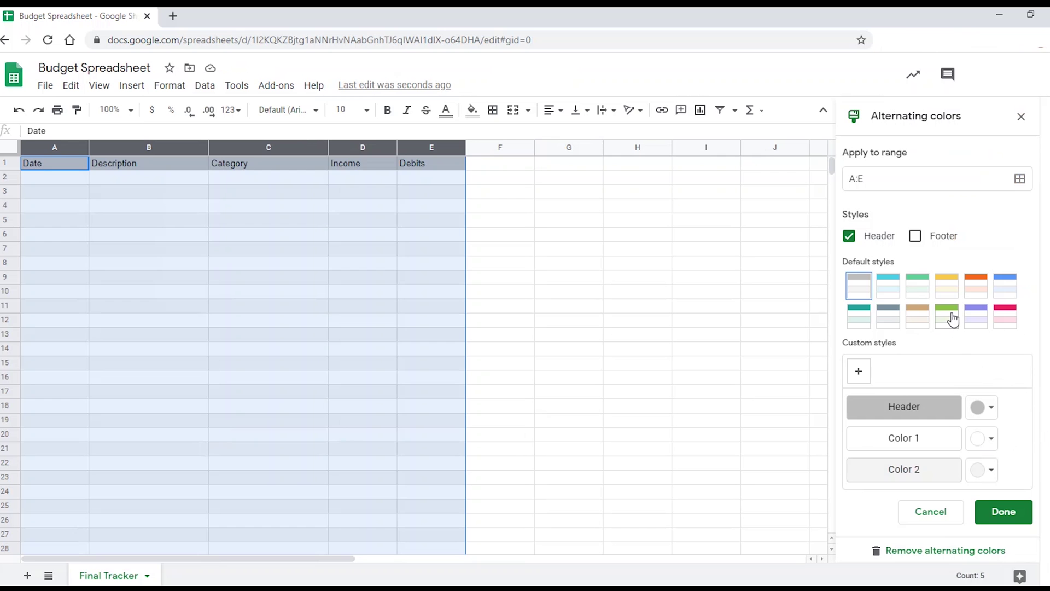
pyautogui.click(953, 318)
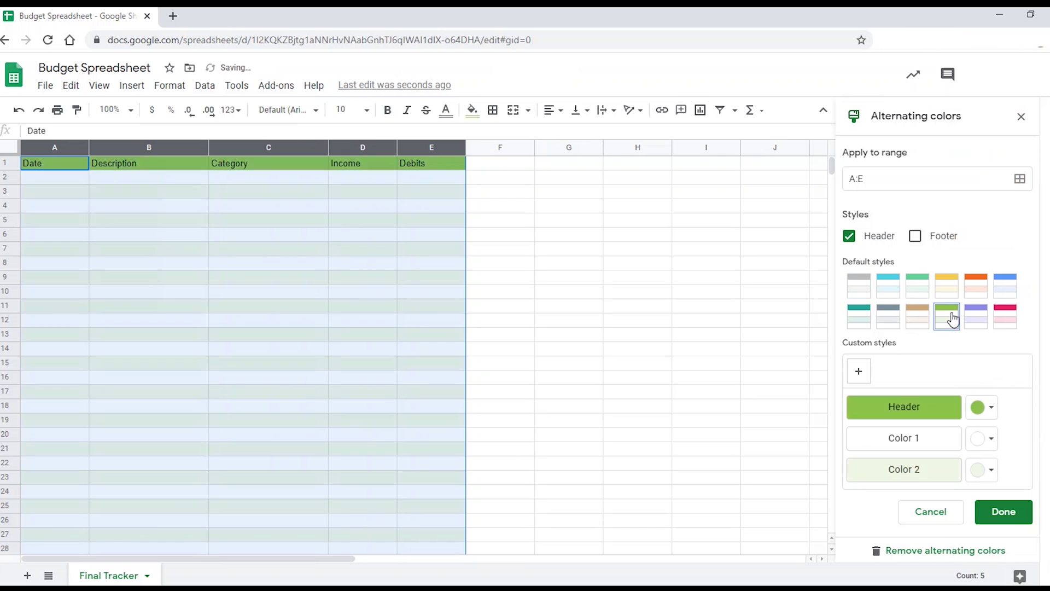
pyautogui.click(1007, 513)
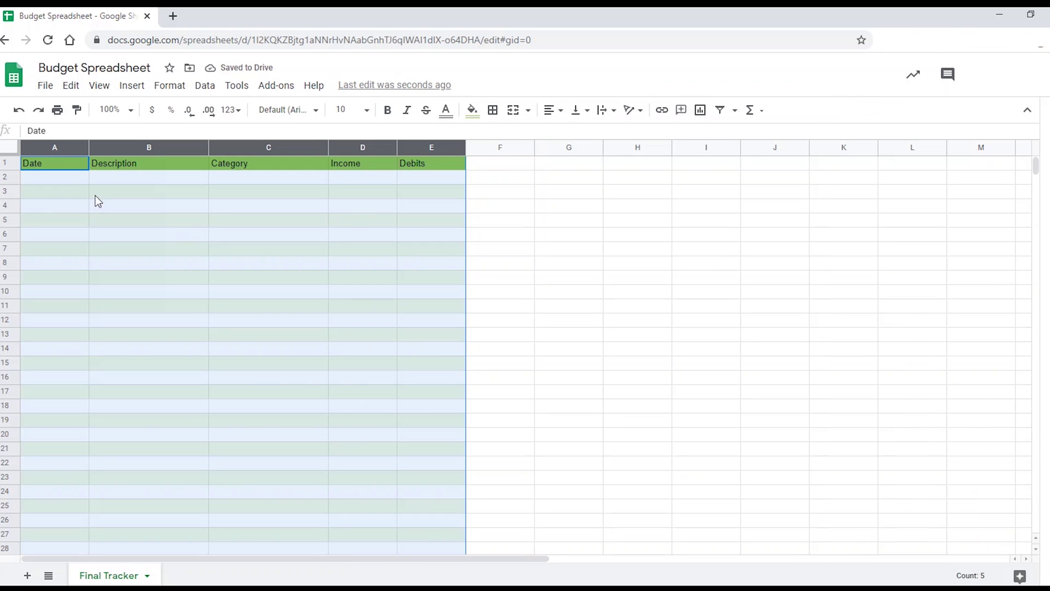
pyautogui.press('Down')
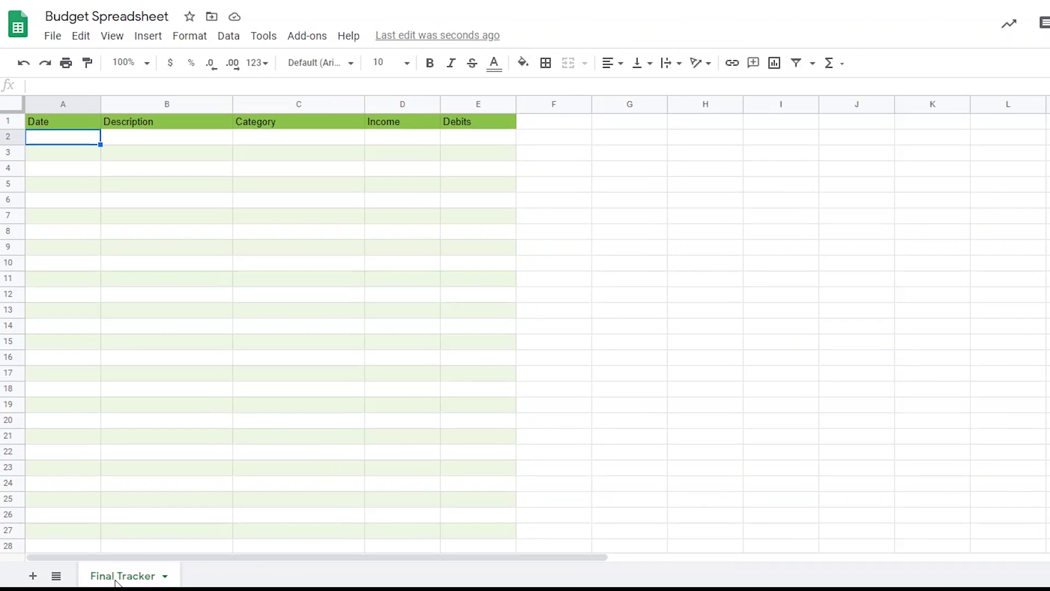
# Duplicate the Final Tracker sheet and name the copy Income.
pyautogui.rightClick(104, 578)
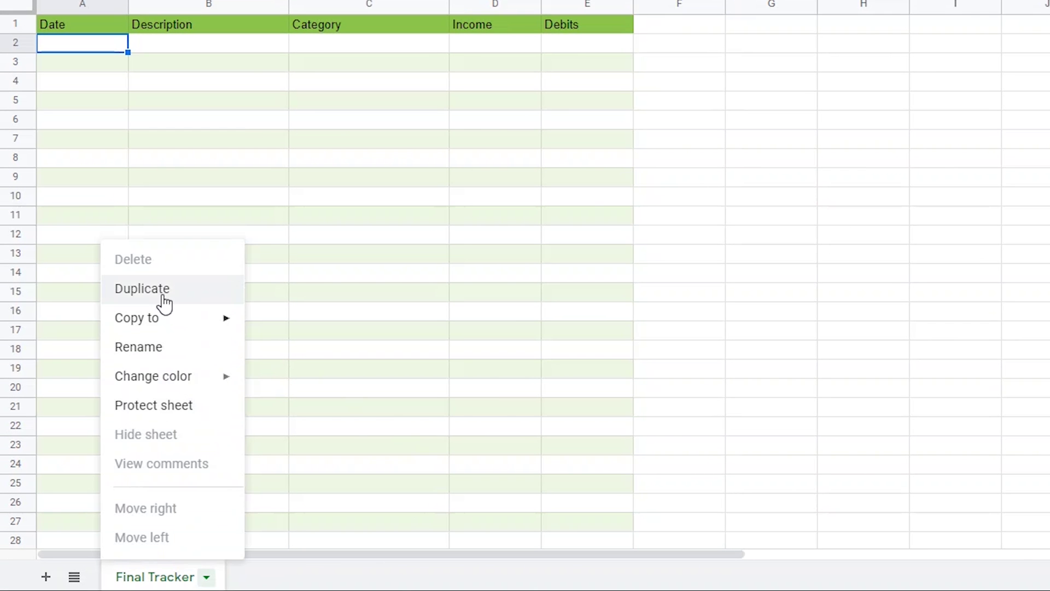
pyautogui.click(166, 301)
pyautogui.rightClick(298, 576)
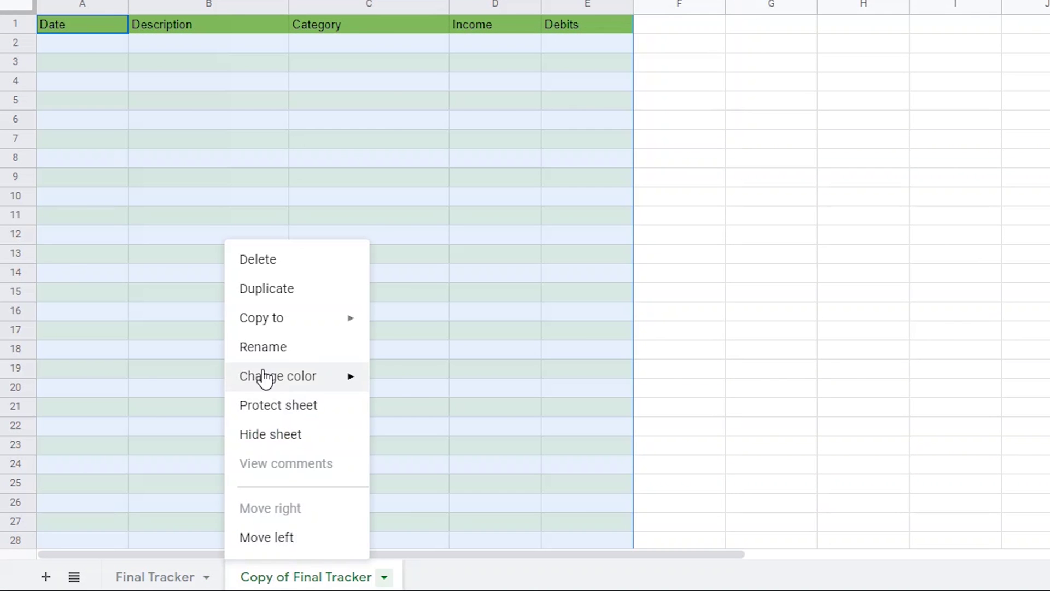
pyautogui.click(264, 350)
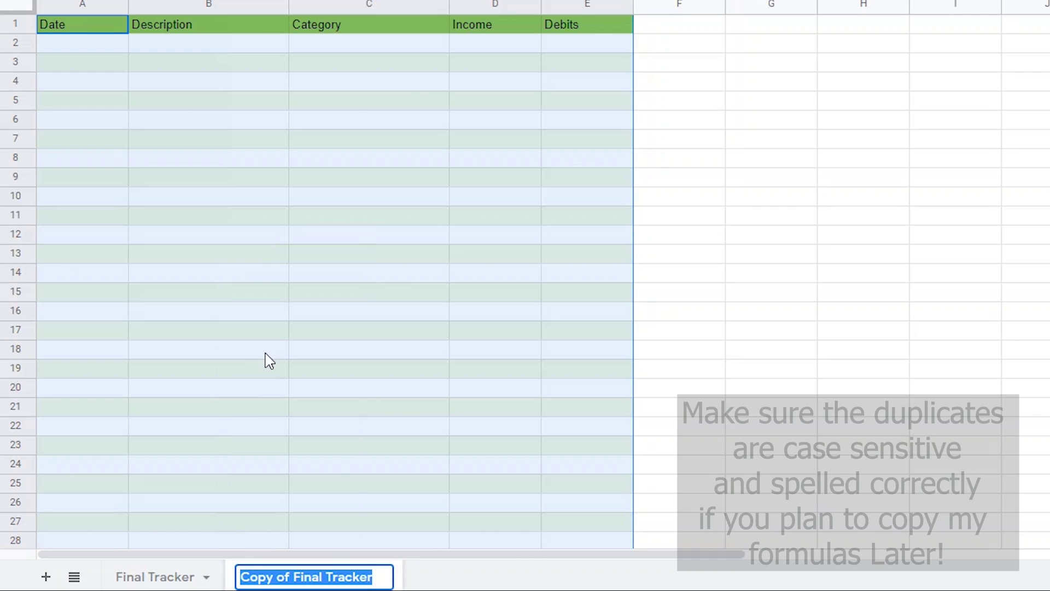
pyautogui.write('Income')
pyautogui.press('Return')
# Add a Complete header in cell F1.
pyautogui.click(685, 30)
pyautogui.write('Comp')
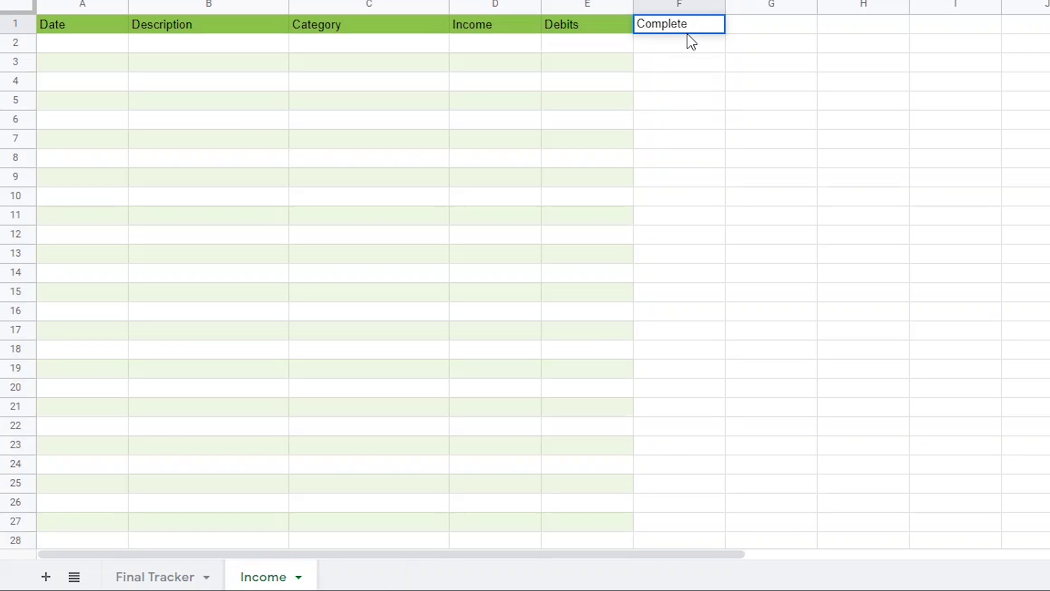
pyautogui.write('lete')
pyautogui.press('Return')
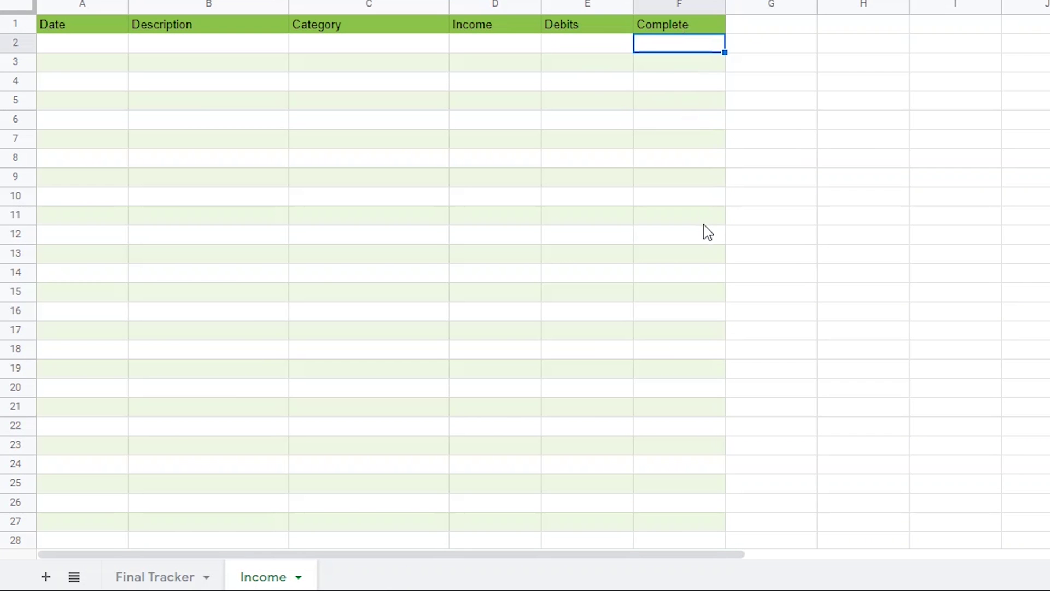
# Insert checkboxes into the Complete column from F2 downward.
pyautogui.click(676, 6)
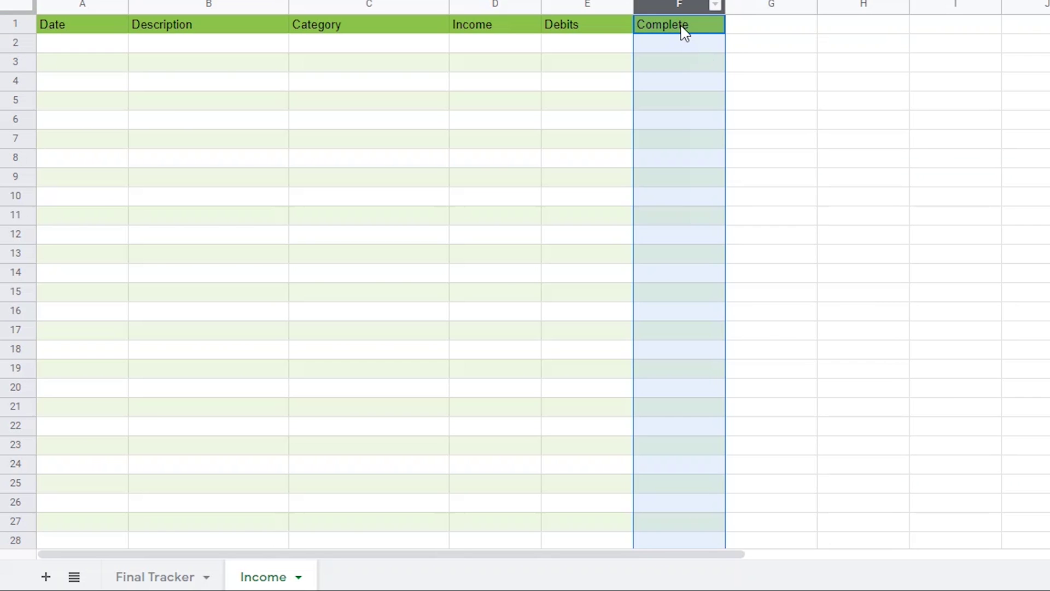
pyautogui.keyDown('ctrl'); pyautogui.click(682, 27); pyautogui.keyUp('ctrl')
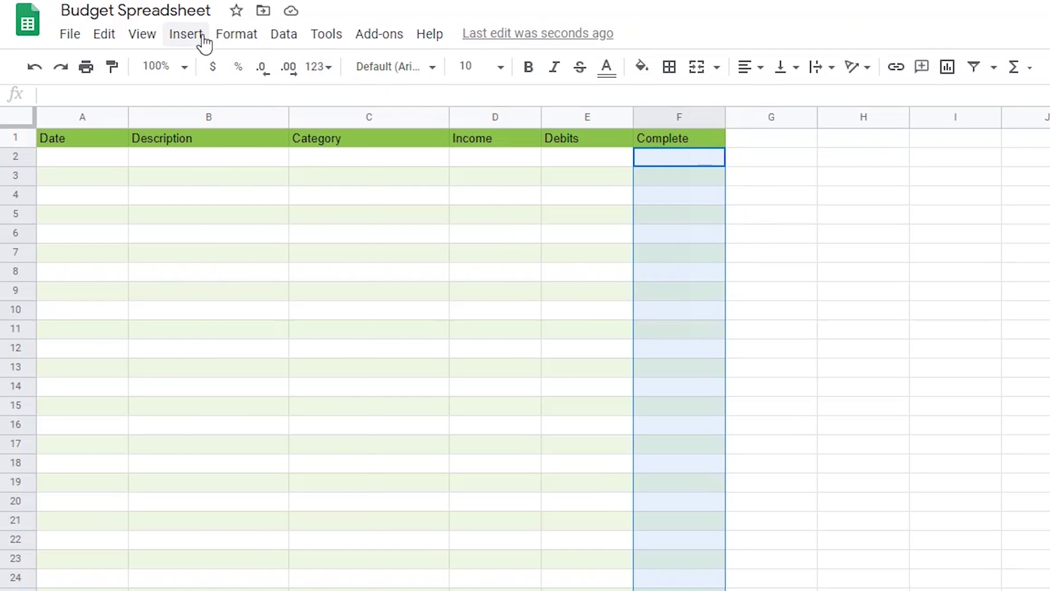
pyautogui.click(194, 38)
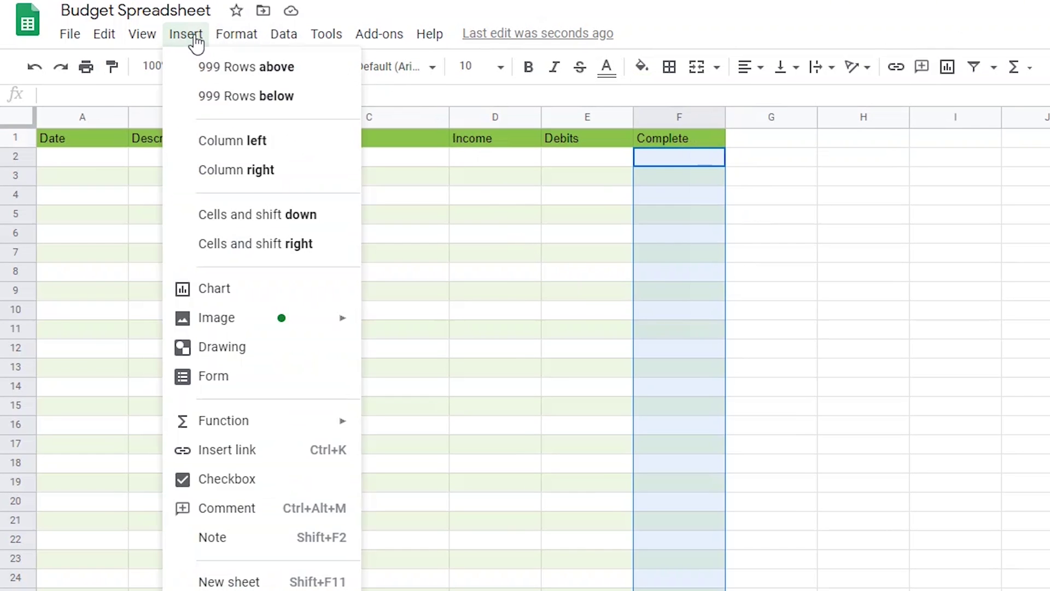
pyautogui.click(247, 481)
# Tick and untick a few test checkboxes, leaving them all unchecked, and return to A2.
pyautogui.click(679, 158)
pyautogui.click(679, 176)
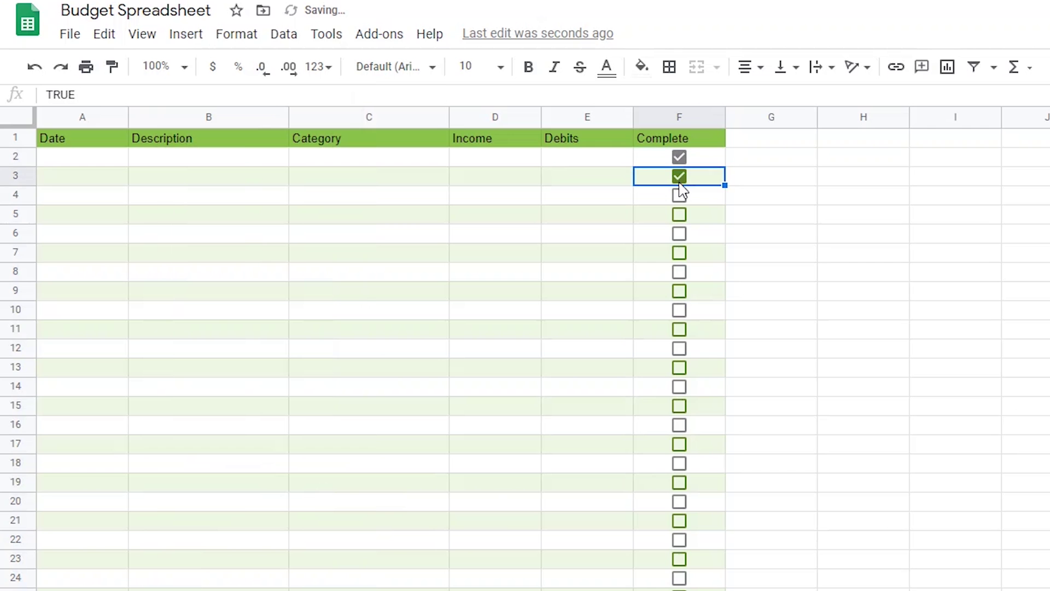
pyautogui.click(679, 195)
pyautogui.click(680, 195)
pyautogui.click(679, 176)
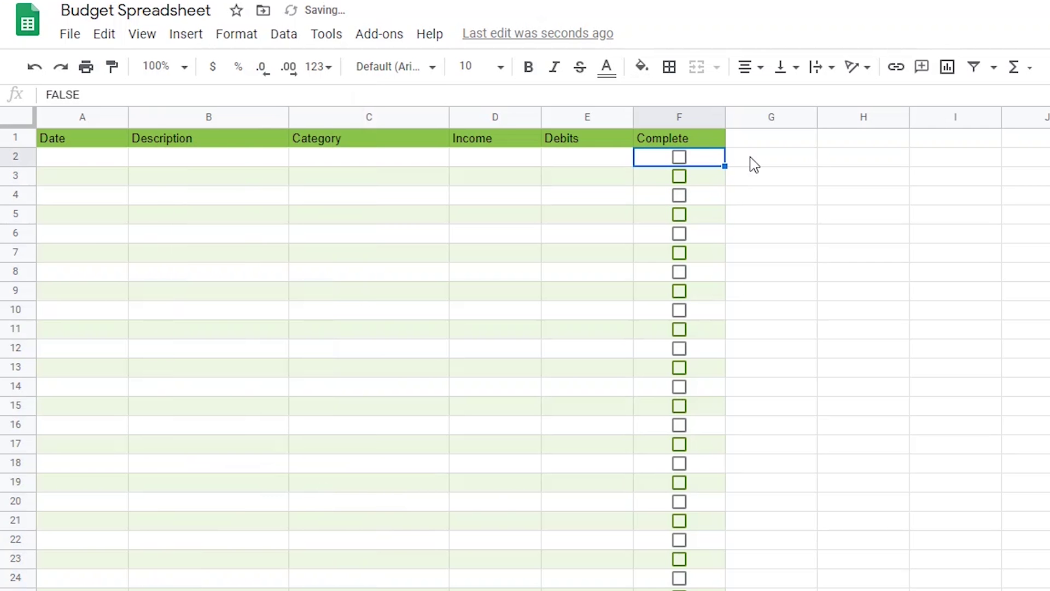
pyautogui.click(755, 164)
pyautogui.click(84, 158)
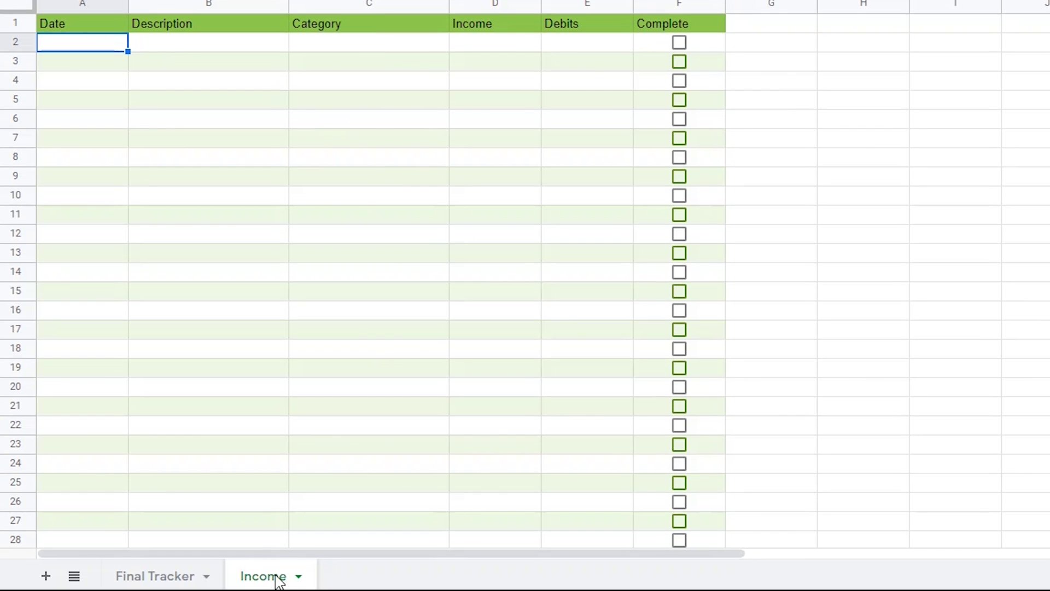
# Duplicate the Income sheet and name the copy Fixed Expenses.
pyautogui.rightClick(275, 582)
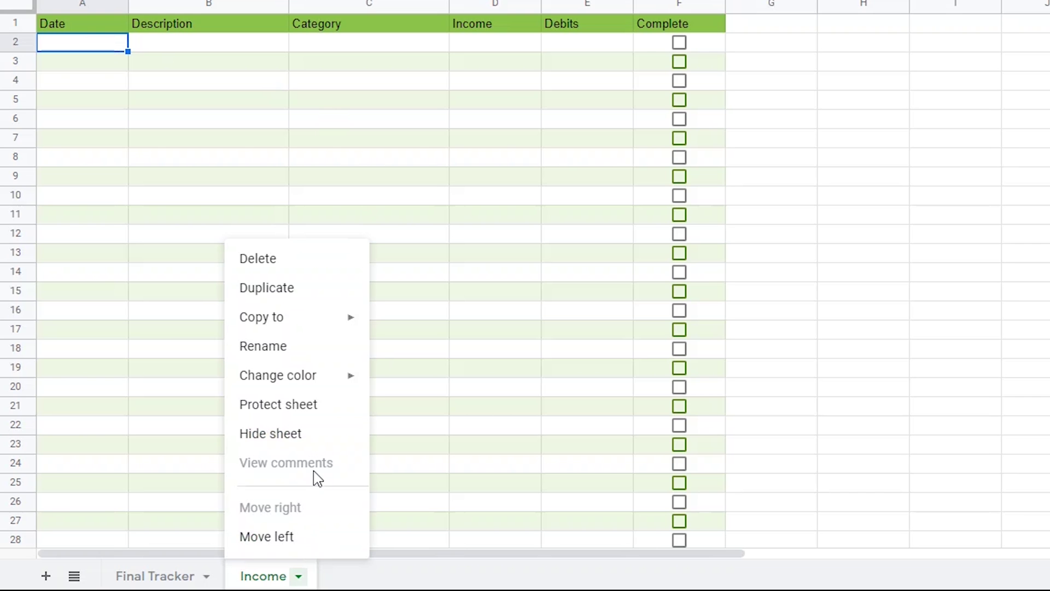
pyautogui.click(273, 287)
pyautogui.rightClick(348, 584)
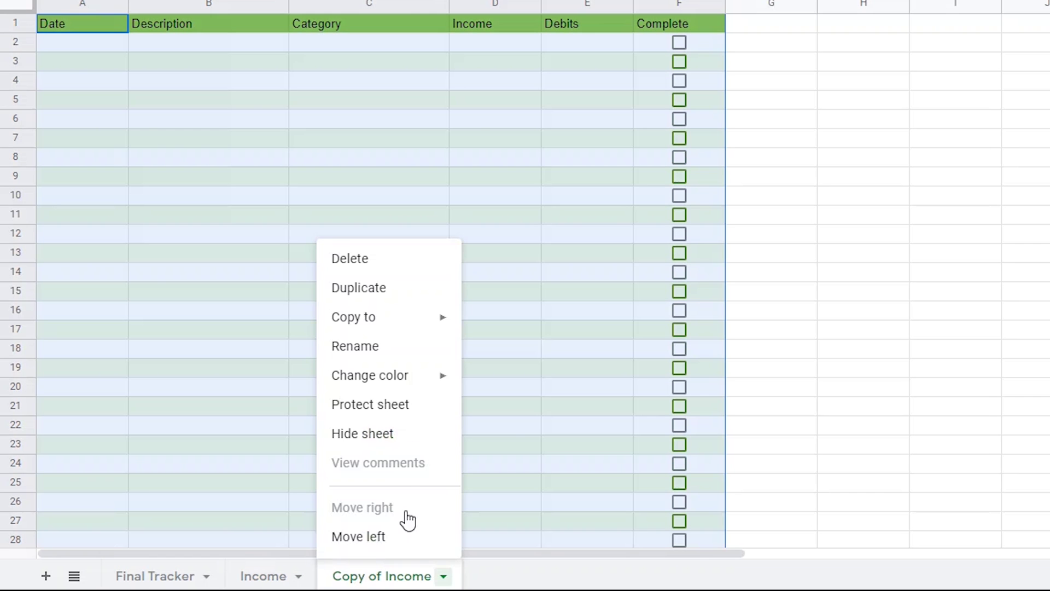
pyautogui.click(365, 346)
pyautogui.write('Fi')
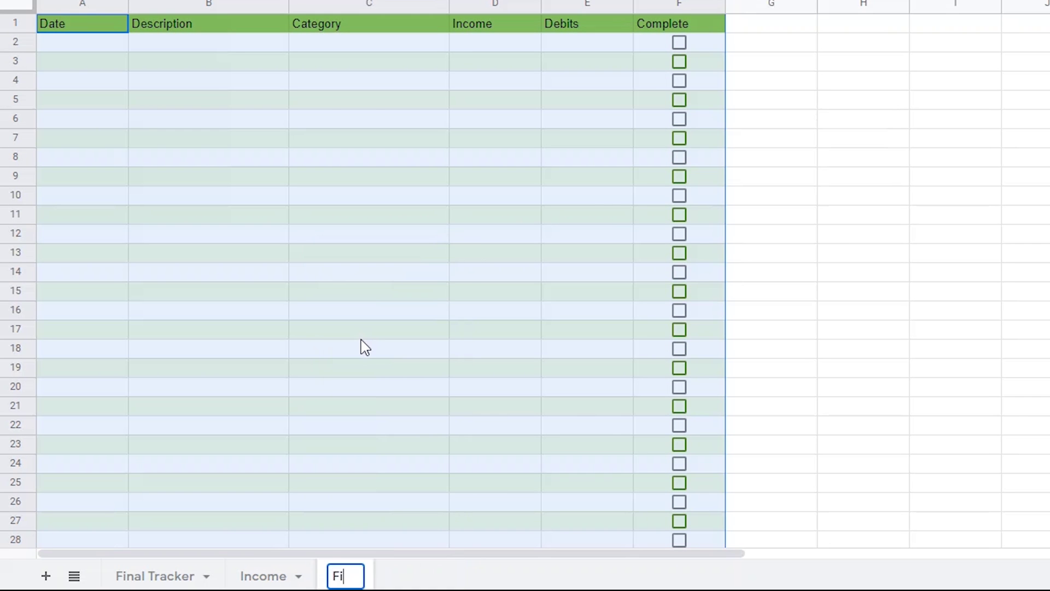
pyautogui.write('xed Expenses')
pyautogui.press('Return')
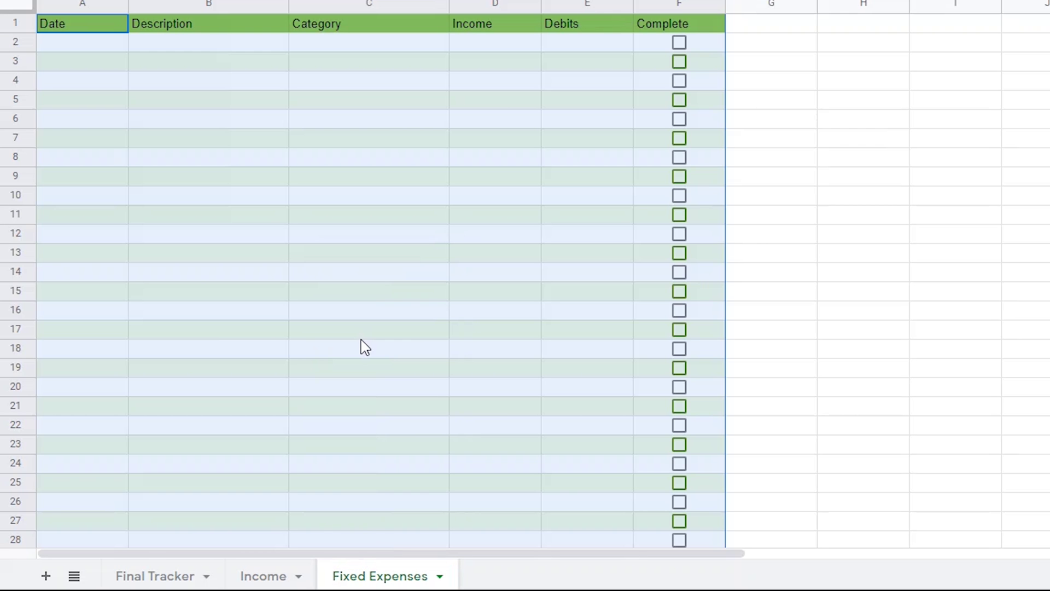
# Add a new blank sheet at the end of the workbook.
pyautogui.click(104, 49)
pyautogui.press('Right')
pyautogui.press('Right')
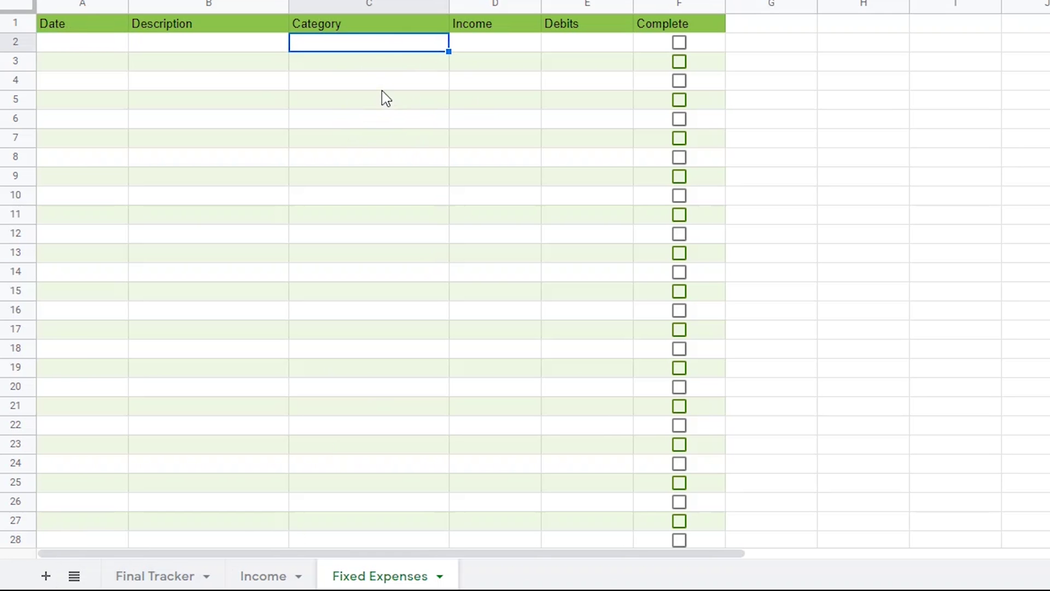
pyautogui.click(46, 576)
# Rename the new sheet to Lists and enter the heading Categories in A1.
pyautogui.rightClick(489, 582)
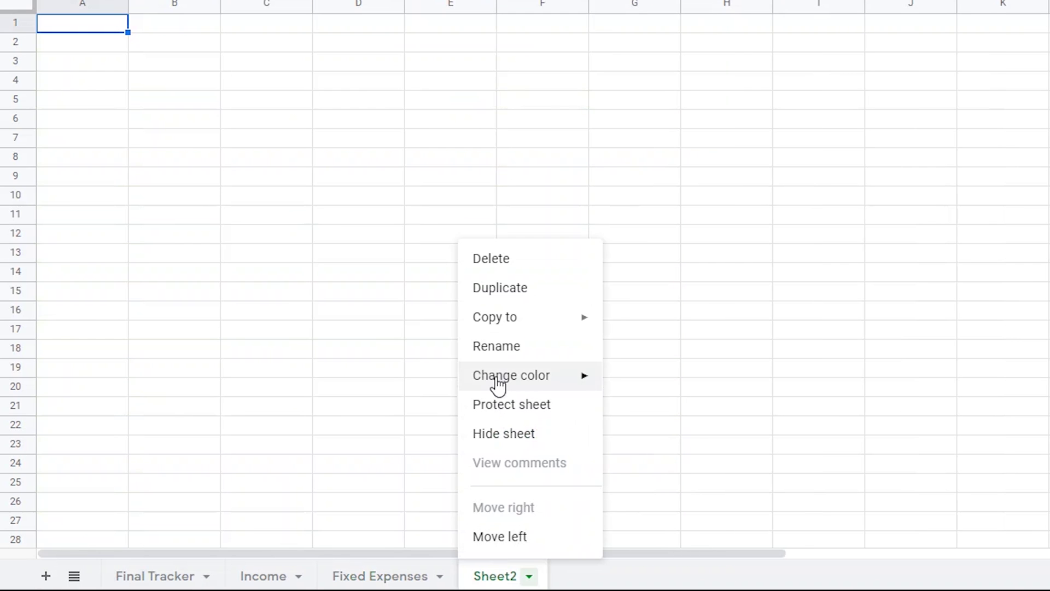
pyautogui.click(499, 345)
pyautogui.write('Lists')
pyautogui.press('Return')
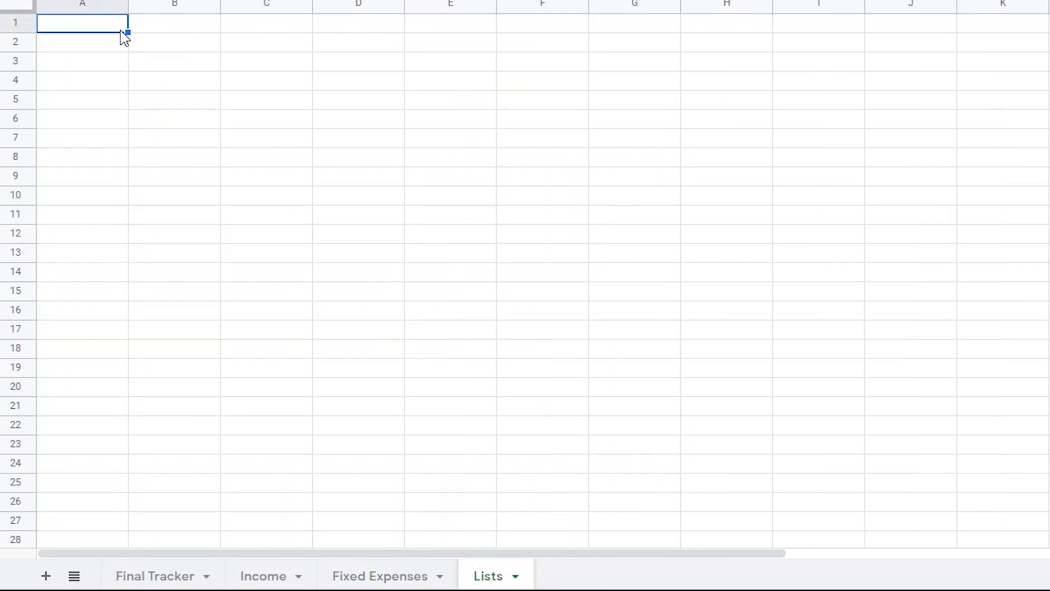
pyautogui.write('Categories')
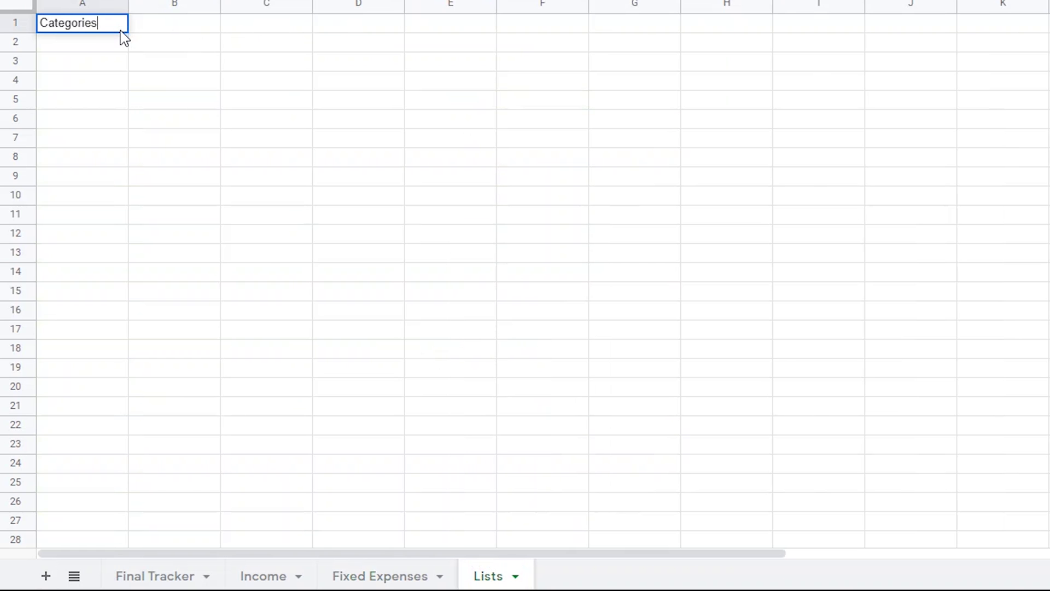
pyautogui.press('Return')
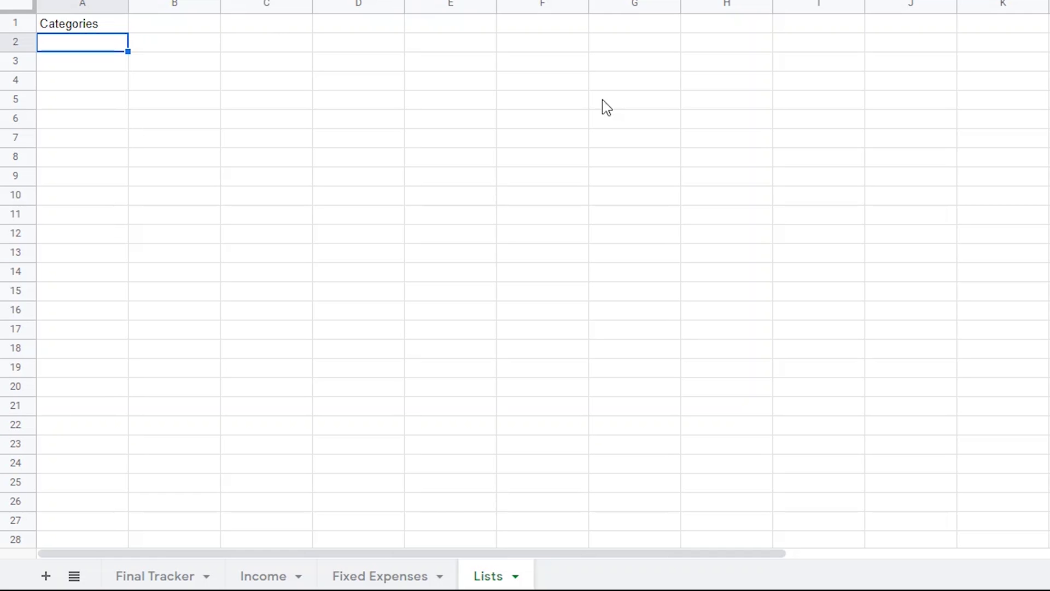
# List Mortgage, Groceries/Gas/Household Needs, Household Bills (Needs) and Household Bills (Wants) in A2:A5.
pyautogui.write('Mortgage')
pyautogui.press('Return')
pyautogui.write('Groceries/Gas/Household Needs')
pyautogui.press('Return')
pyautogui.write('Household Bills (Needs)')
pyautogui.press('Return')
pyautogui.write('Household Bills (Wants)')
pyautogui.press('Return')
# Continue with Student Loans, Kid's Activities, Tithing/Charitable Giving and Transfer in A6:A9.
pyautogui.write('Student Loa')
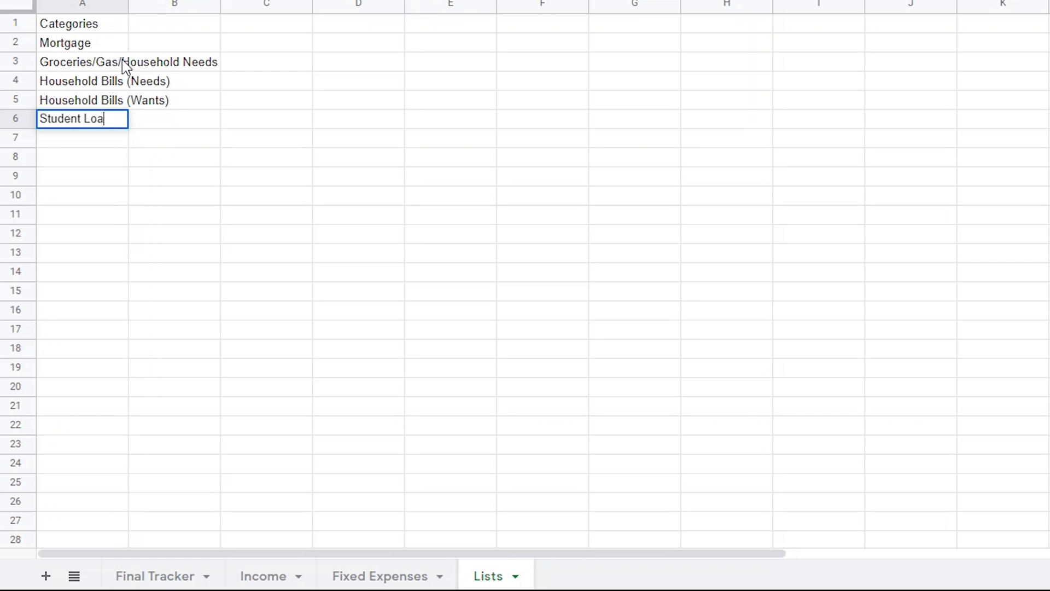
pyautogui.write('ns')
pyautogui.press('Return')
pyautogui.write("Kid's Activities")
pyautogui.press('Return')
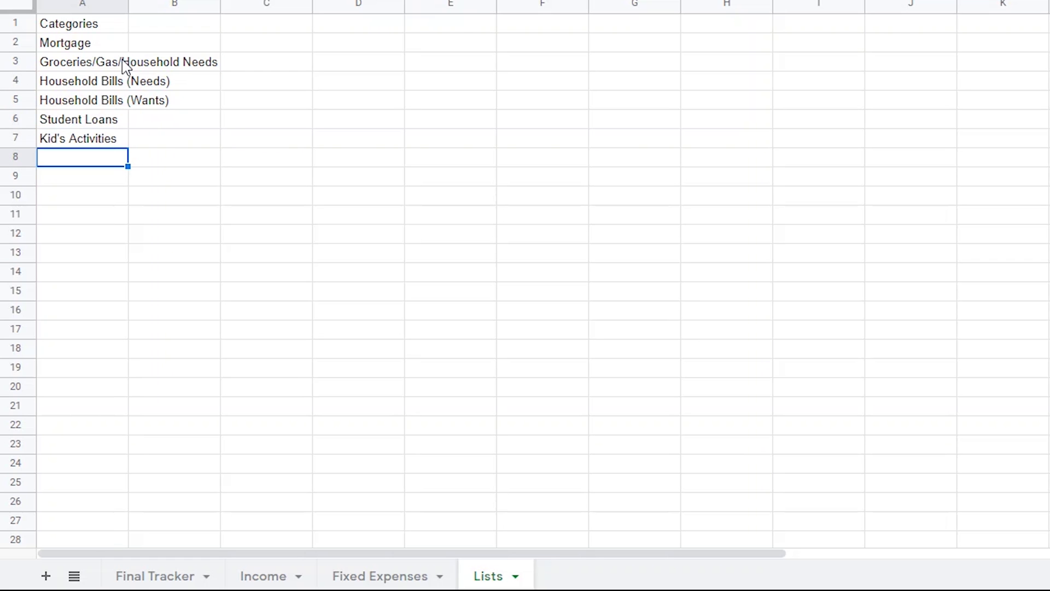
pyautogui.write('Tithing/Charitable Giving')
pyautogui.press('Return')
pyautogui.write('T')
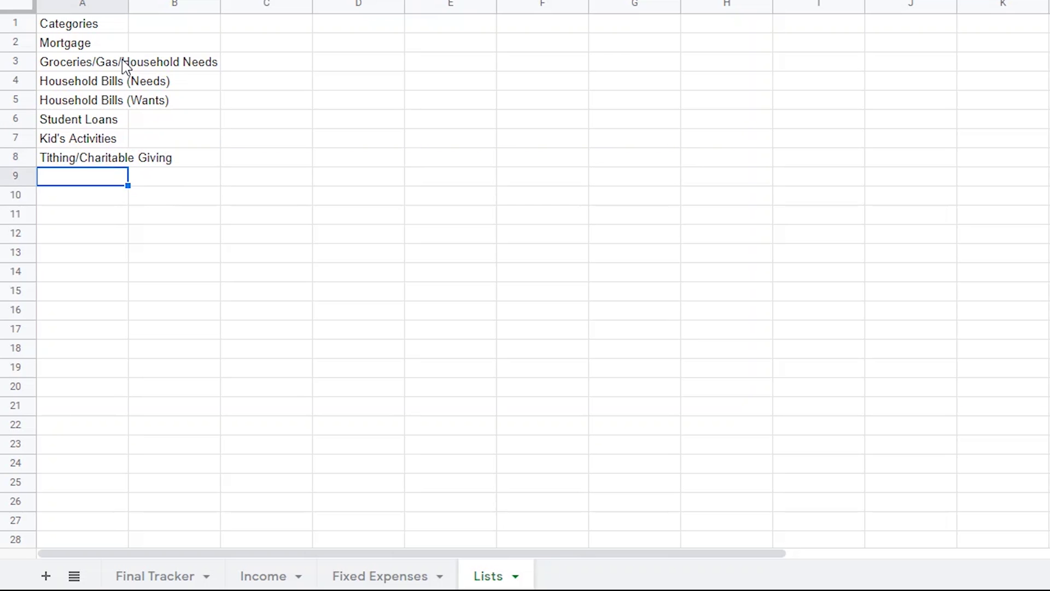
pyautogui.write('ransfer')
pyautogui.press('Return')
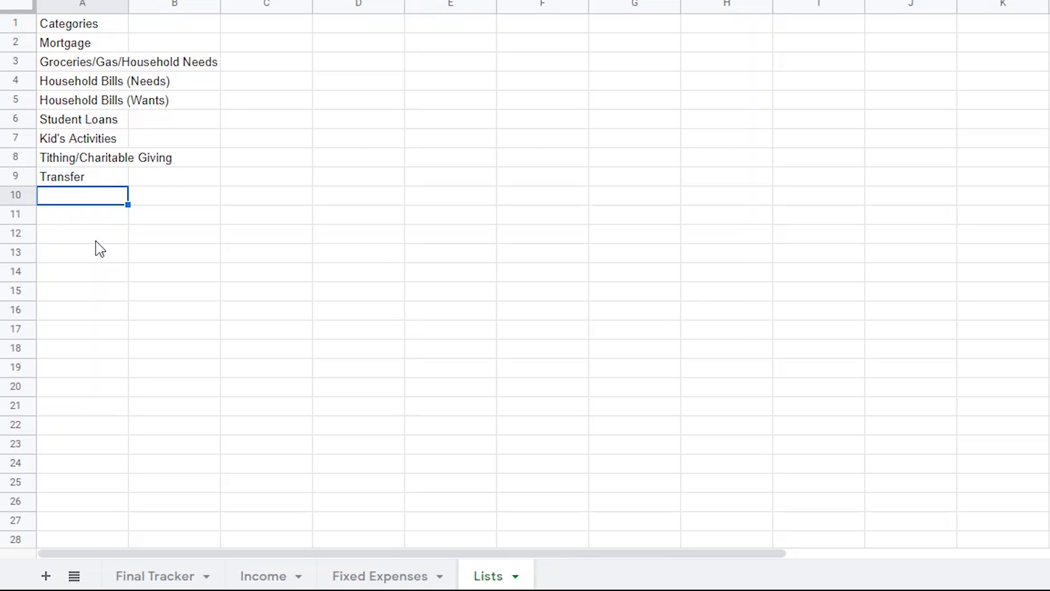
# Add a dropdown rule to the Fixed Expenses Category column using the range Lists!A2:A15.
pyautogui.click(372, 579)
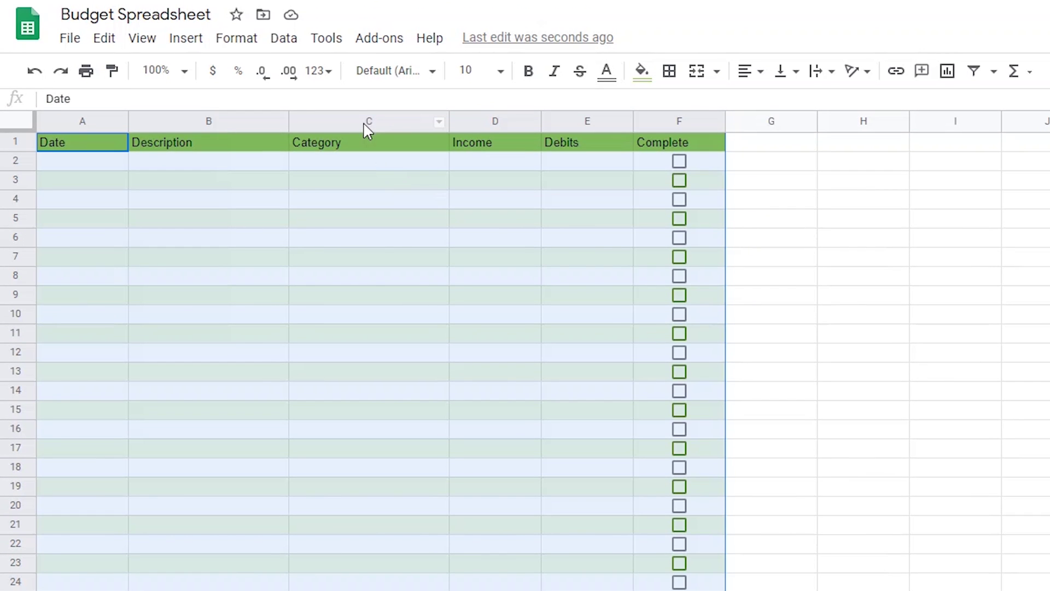
pyautogui.click(363, 123)
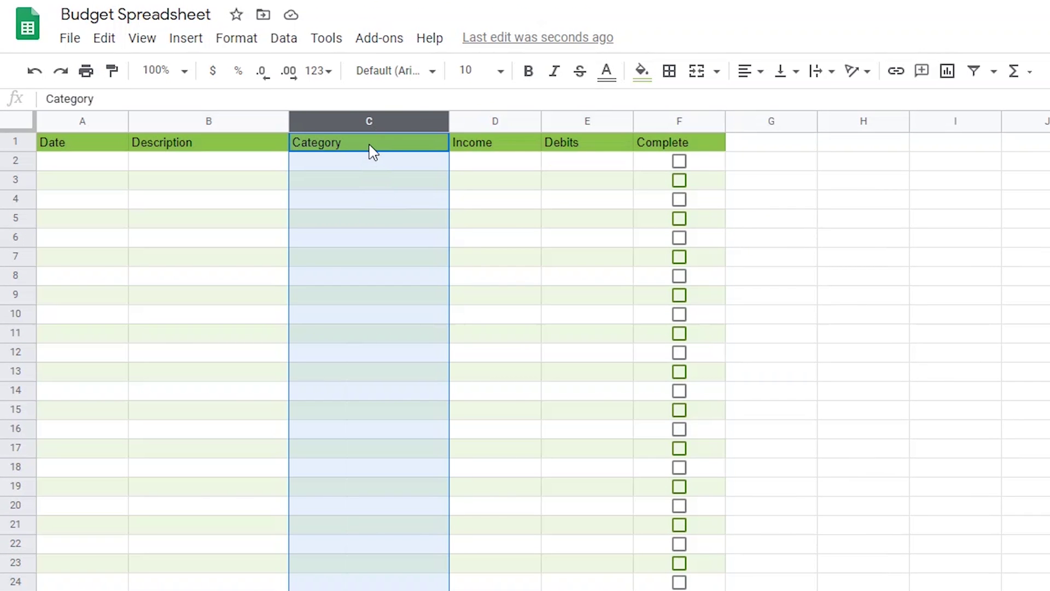
pyautogui.press('Return')
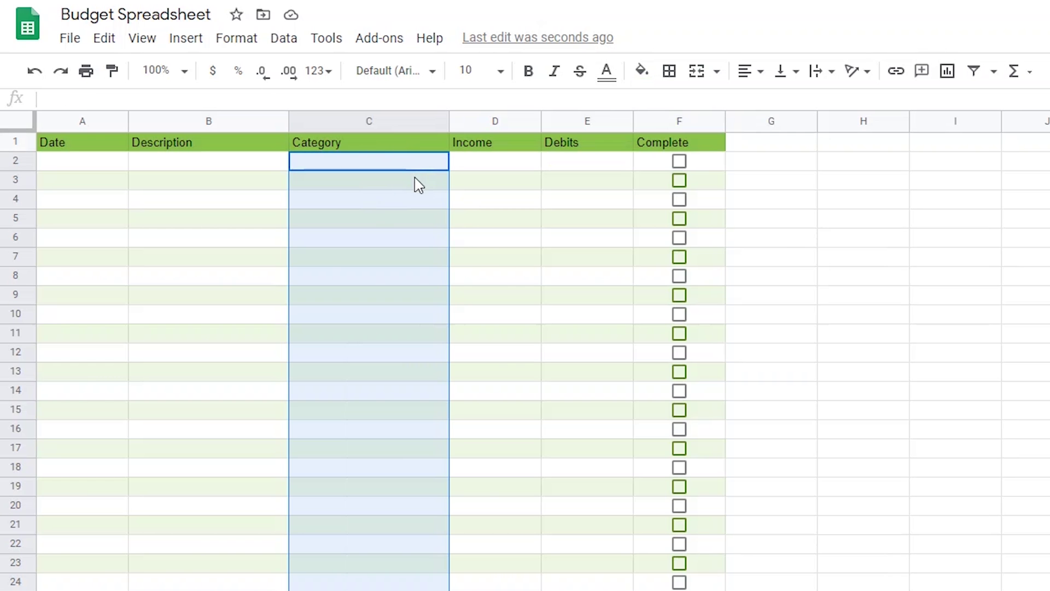
pyautogui.click(283, 38)
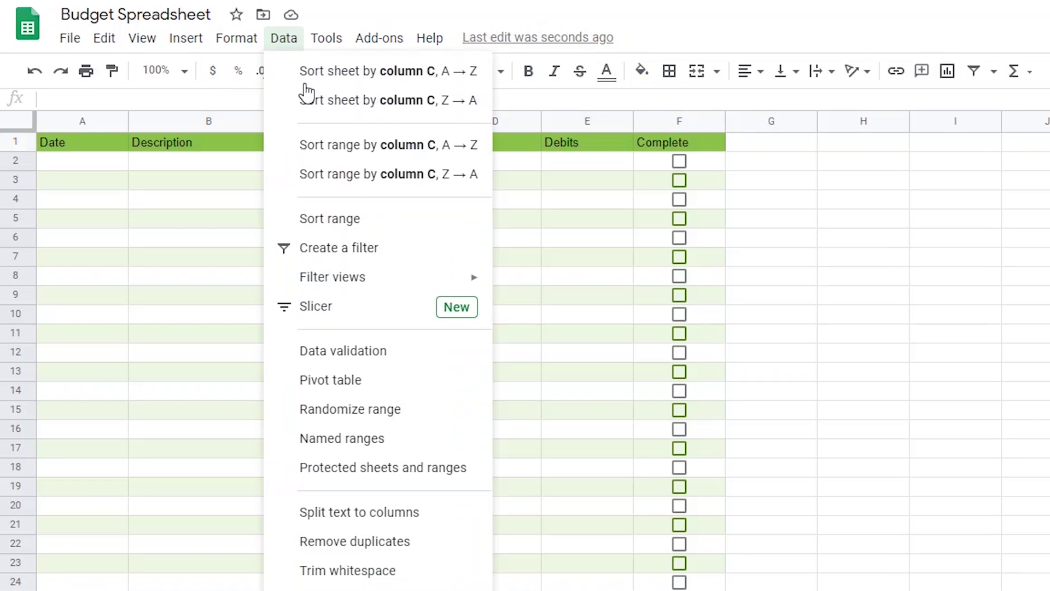
pyautogui.click(361, 352)
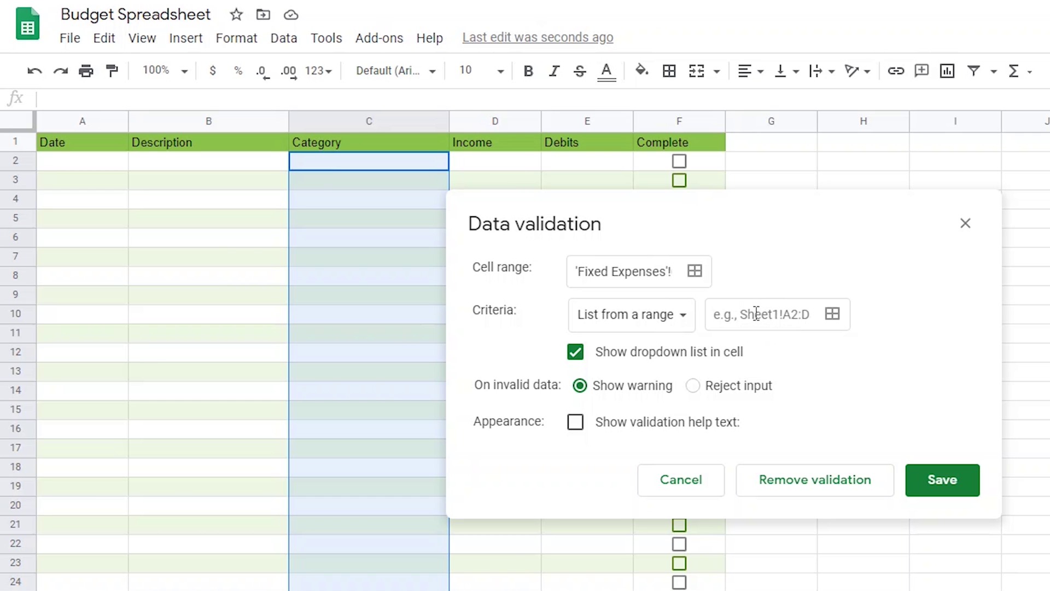
pyautogui.click(833, 314)
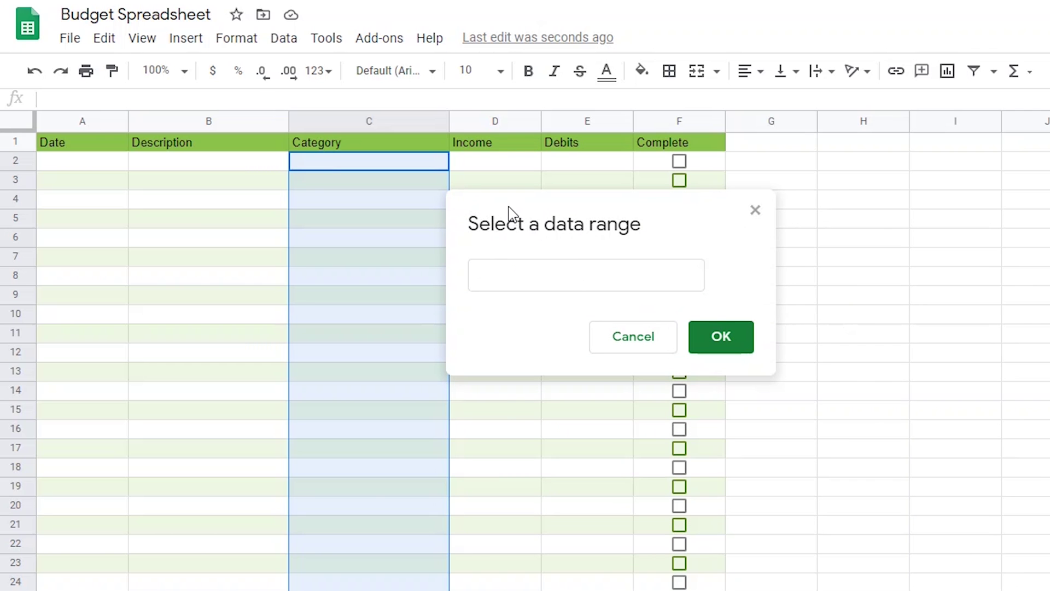
pyautogui.click(518, 279)
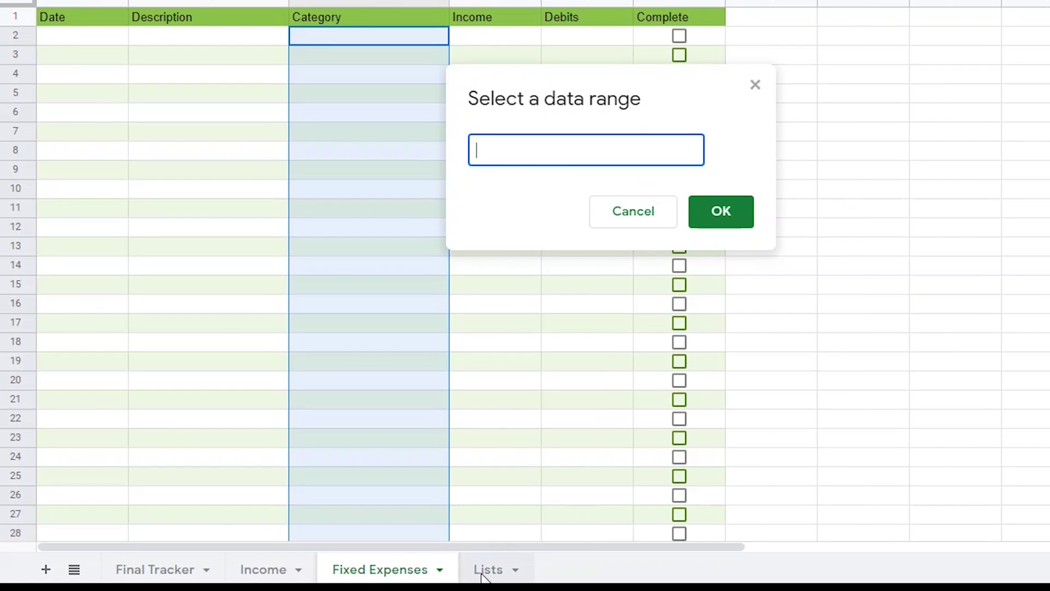
pyautogui.click(487, 569)
pyautogui.moveTo(70, 37); pyautogui.dragTo(67, 286)
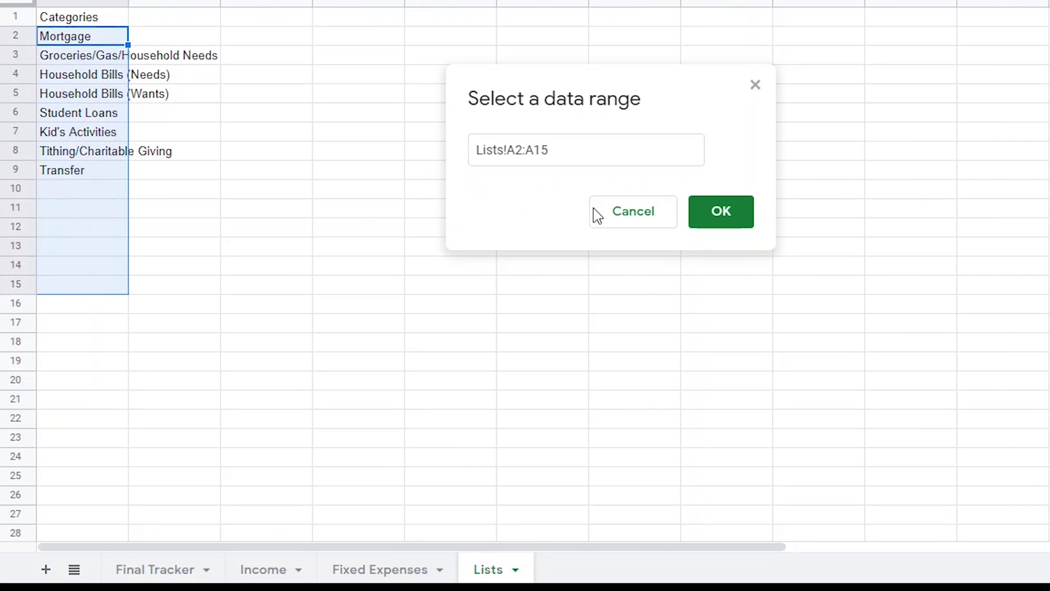
pyautogui.click(725, 222)
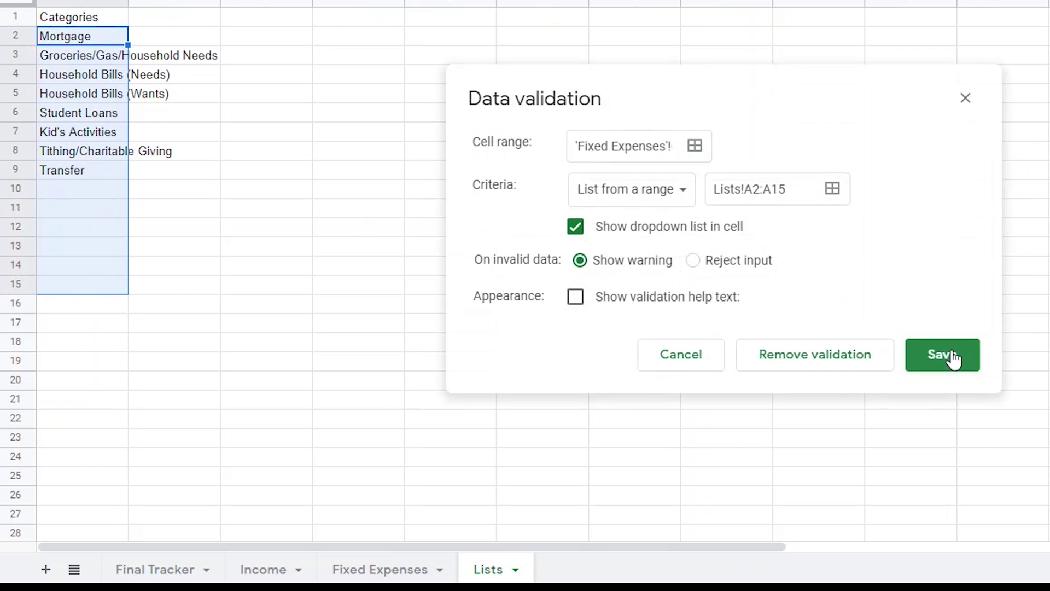
pyautogui.click(950, 355)
# Check the Category dropdown choices in C2 on the Fixed Expenses sheet.
pyautogui.click(382, 571)
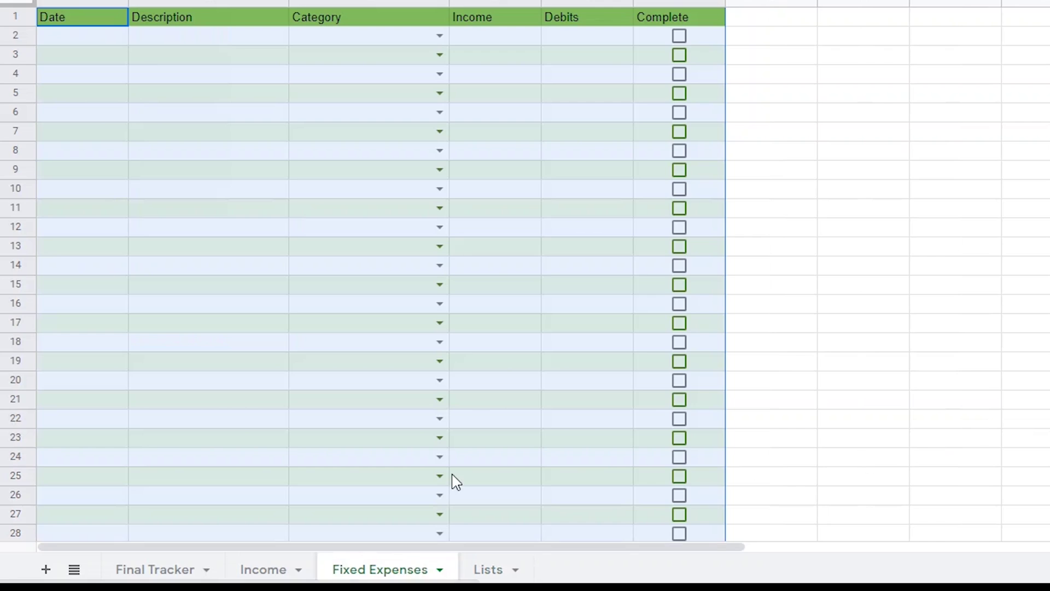
pyautogui.click(413, 43)
pyautogui.click(439, 36)
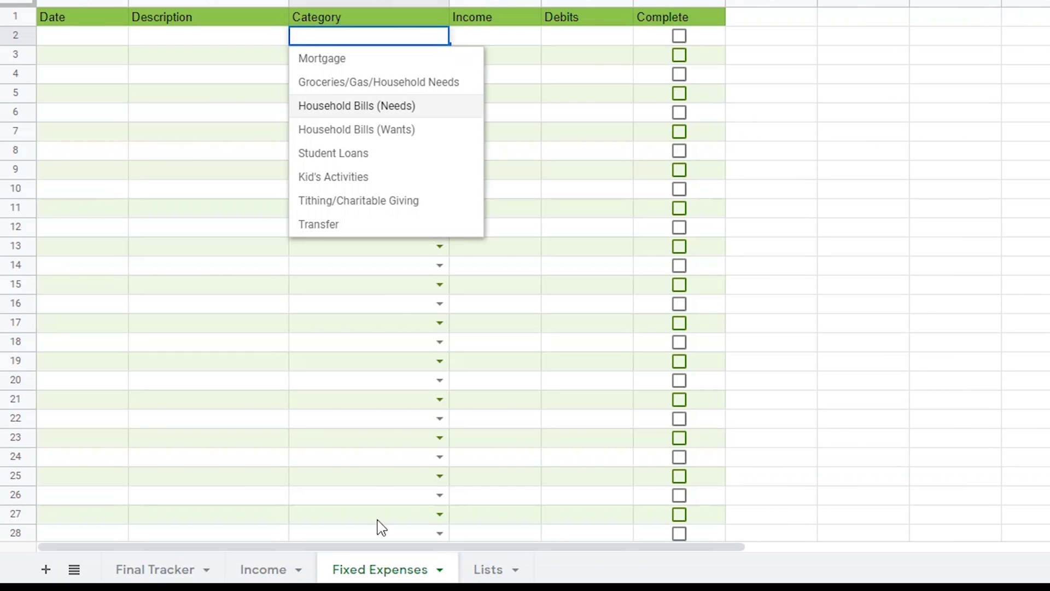
pyautogui.click(223, 79)
pyautogui.click(82, 39)
# Duplicate the Fixed Expenses sheet and rename the copy 'Other Expenses'.
pyautogui.rightClick(381, 575)
pyautogui.click(361, 280)
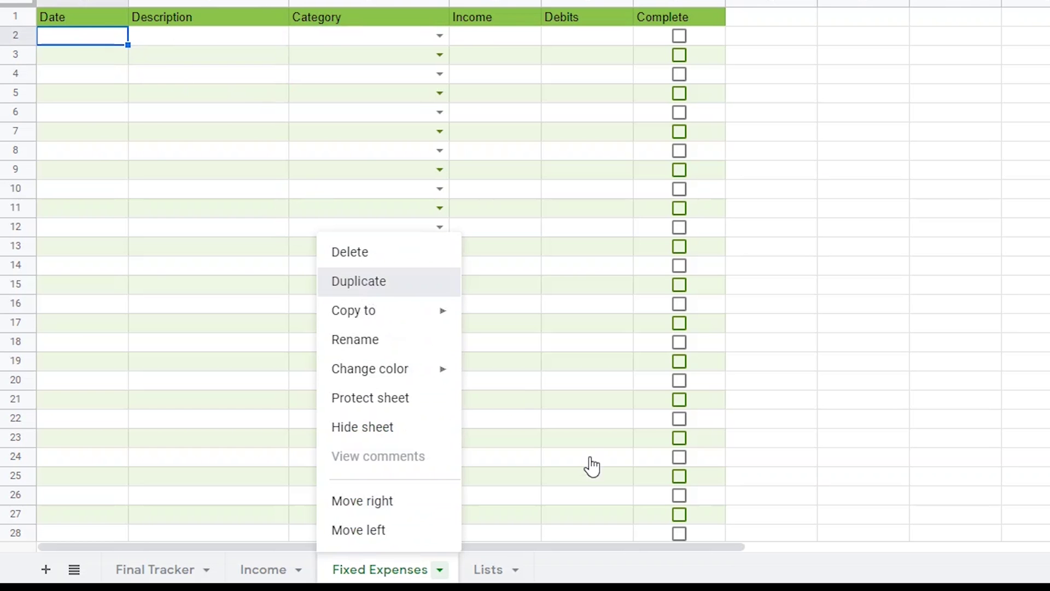
pyautogui.rightClick(478, 573)
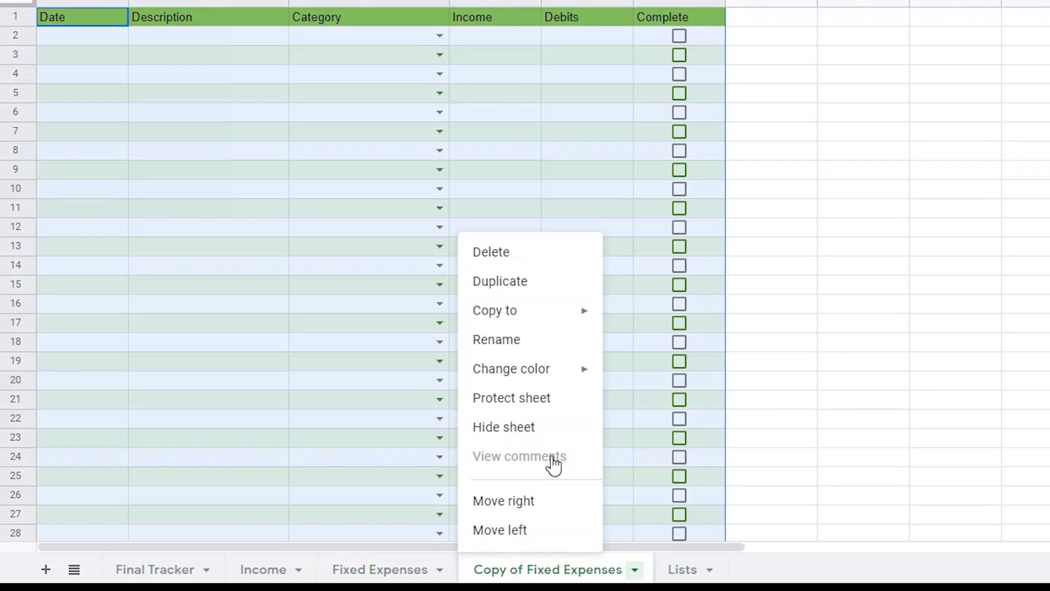
pyautogui.click(505, 338)
pyautogui.write('Other Exp')
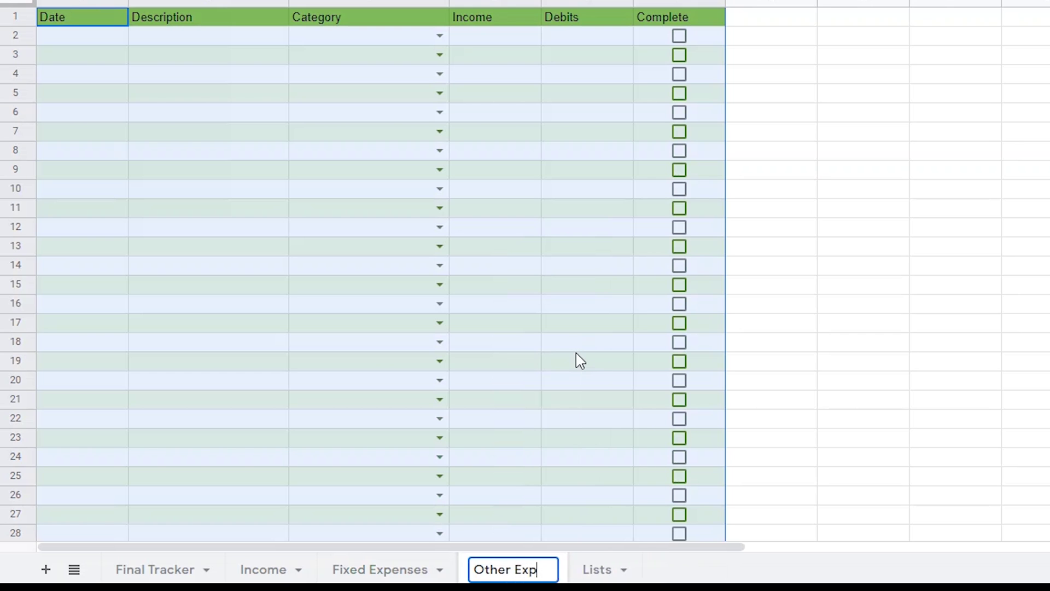
pyautogui.write('ensese')
pyautogui.press('Return')
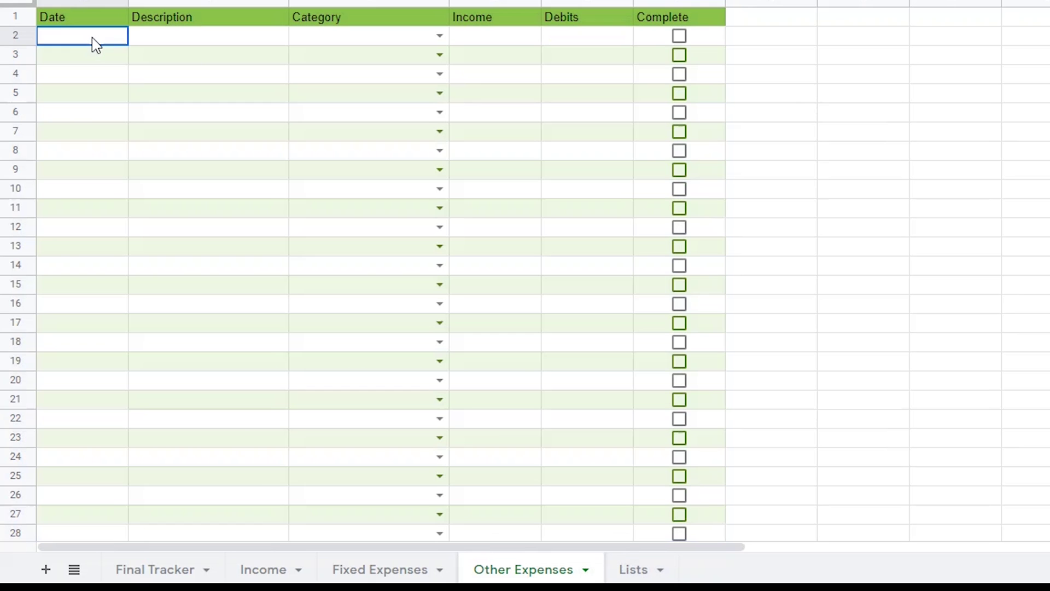
# Add 'eating out' in Lists A10 and confirm it appears in the C2 Category dropdown.
pyautogui.click(96, 44)
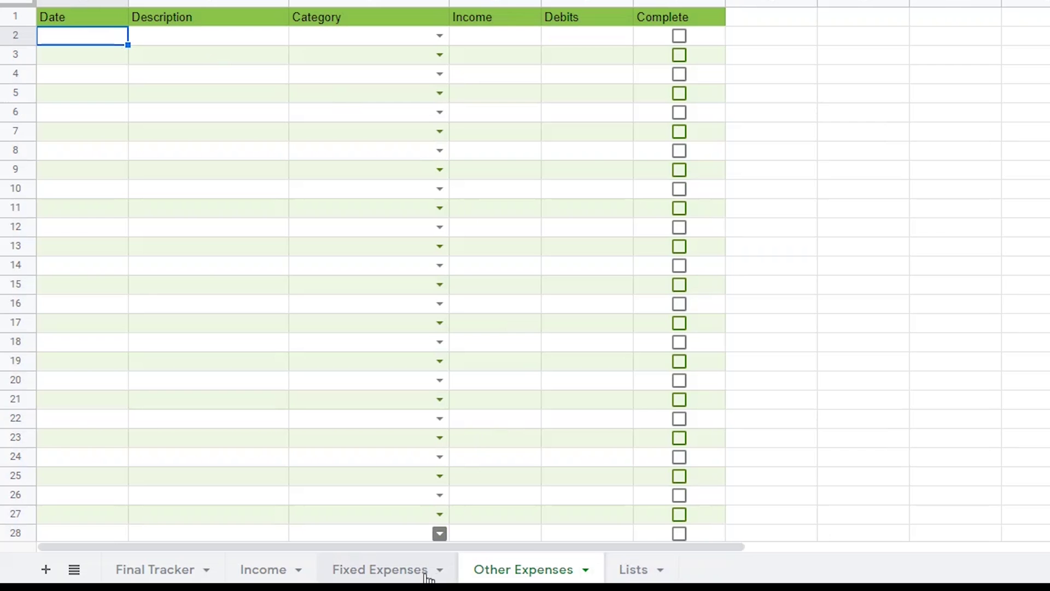
pyautogui.click(436, 37)
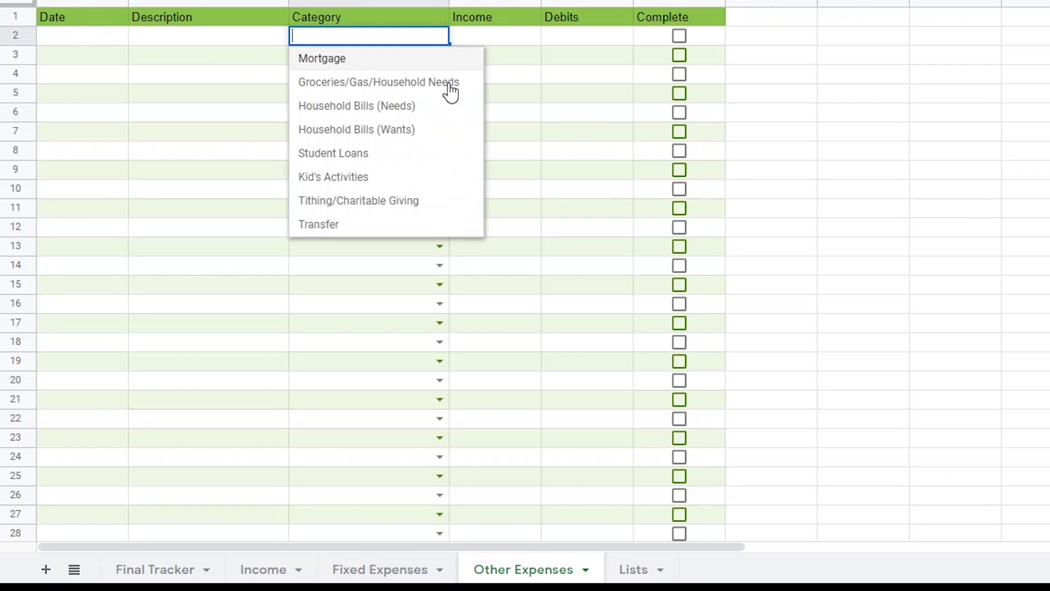
pyautogui.click(634, 569)
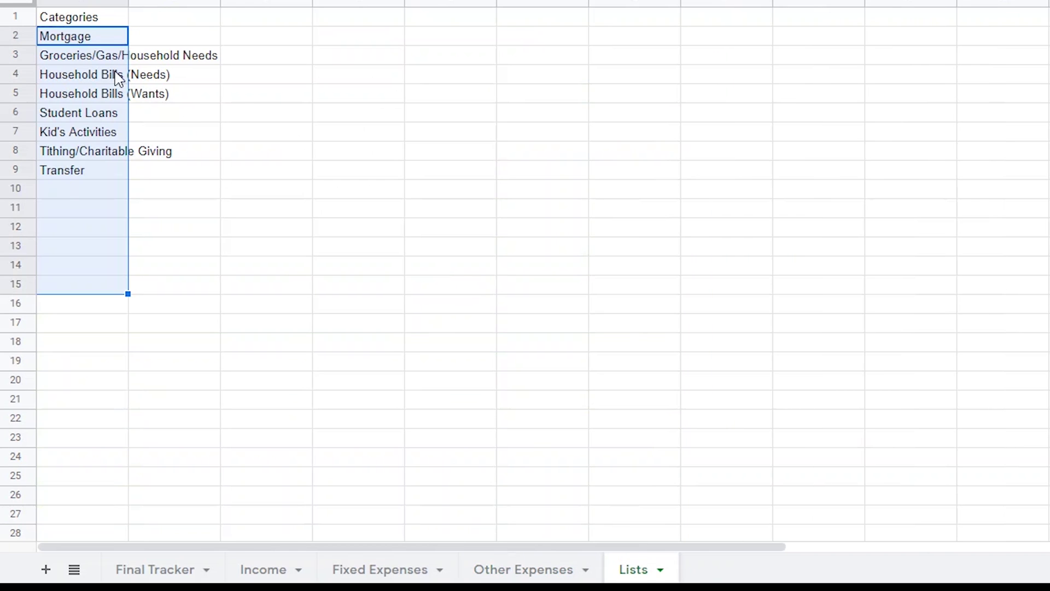
pyautogui.click(84, 192)
pyautogui.write('eat')
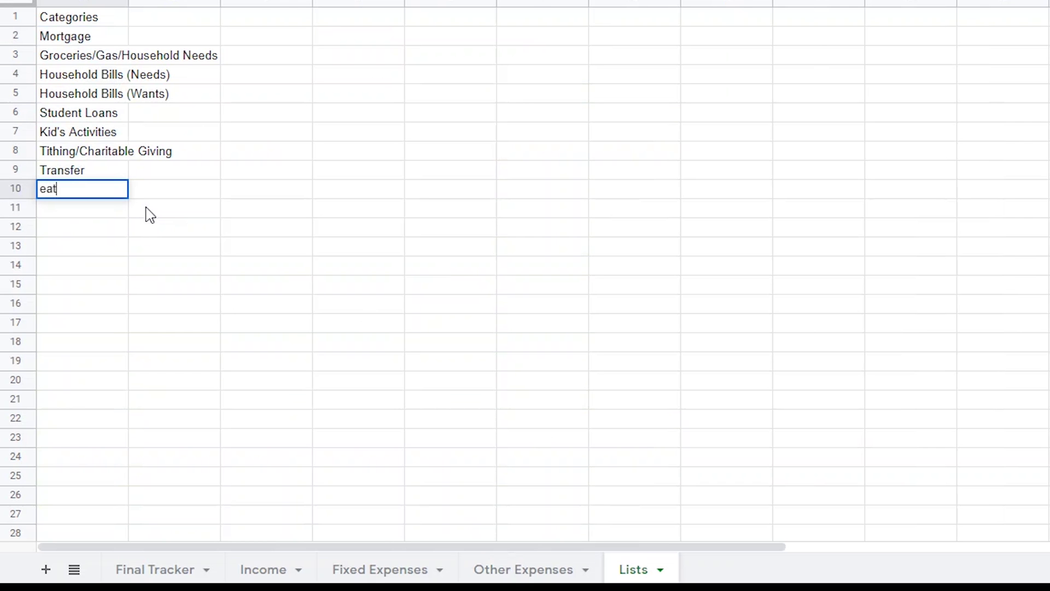
pyautogui.write('ing out')
pyautogui.press('Return')
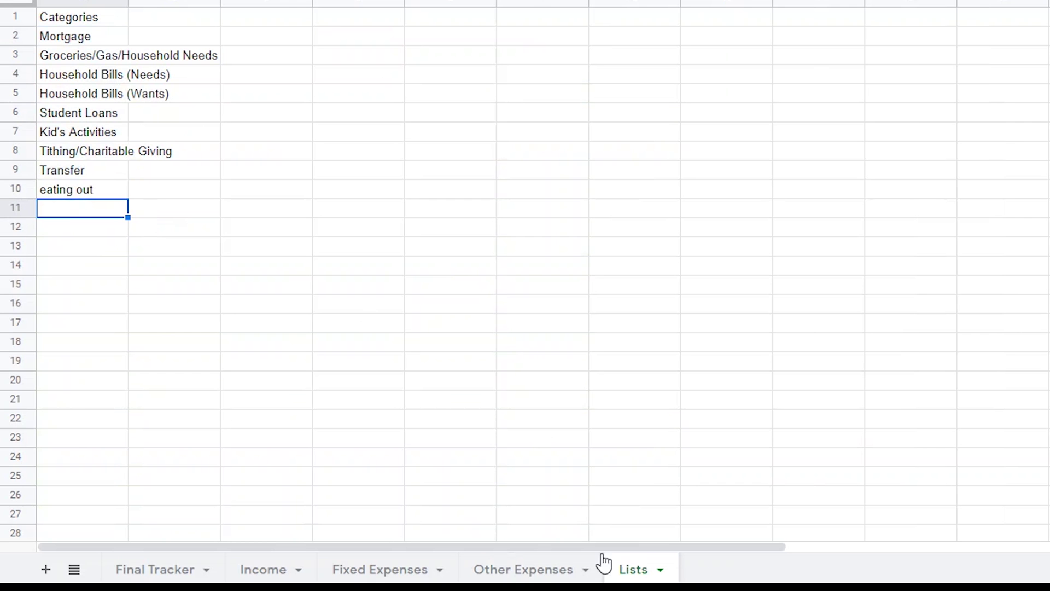
pyautogui.click(541, 569)
pyautogui.click(440, 37)
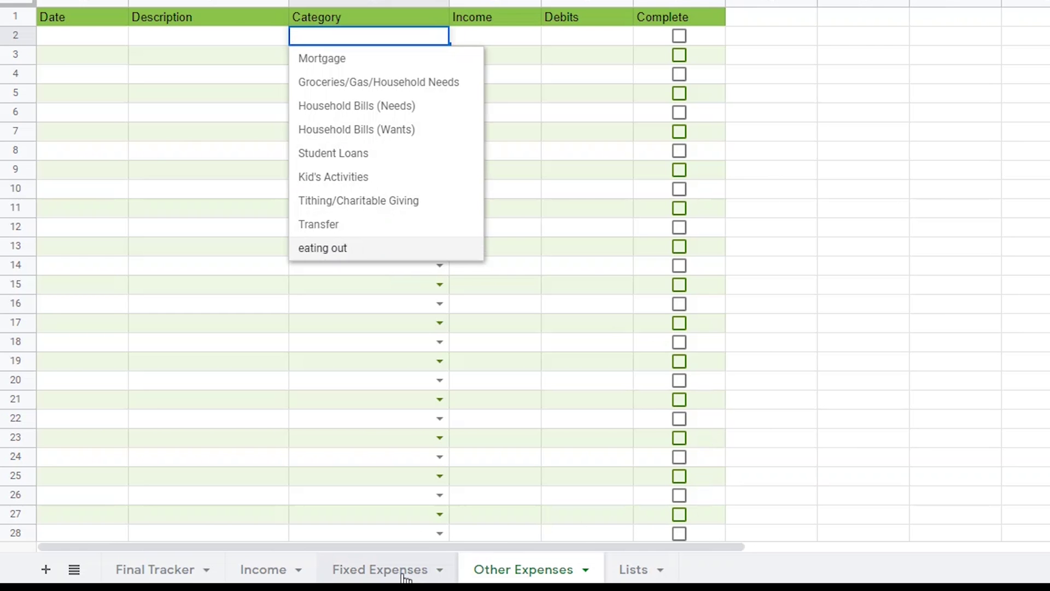
pyautogui.click(263, 572)
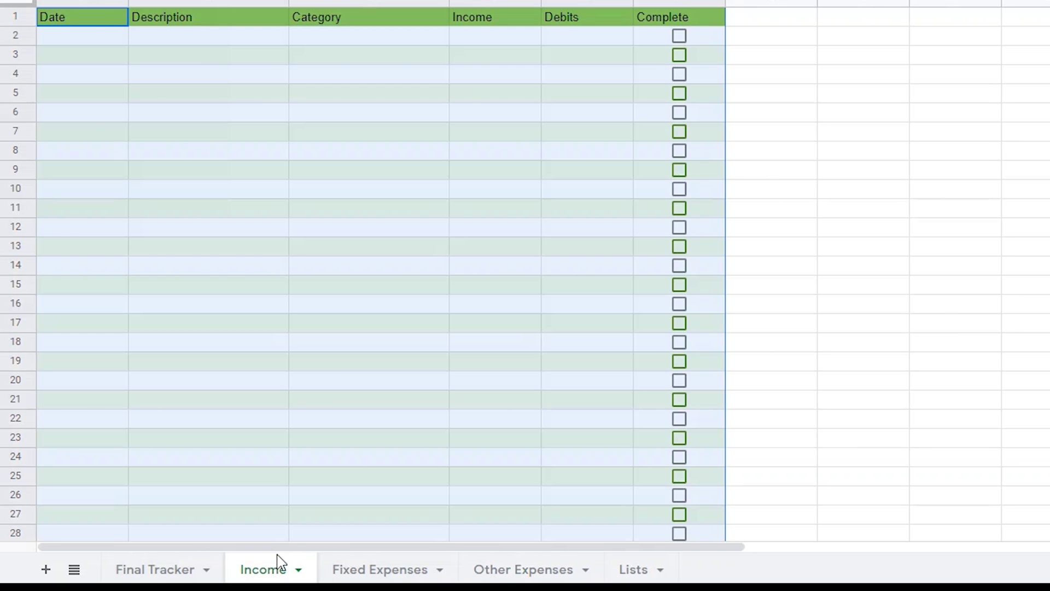
pyautogui.click(99, 43)
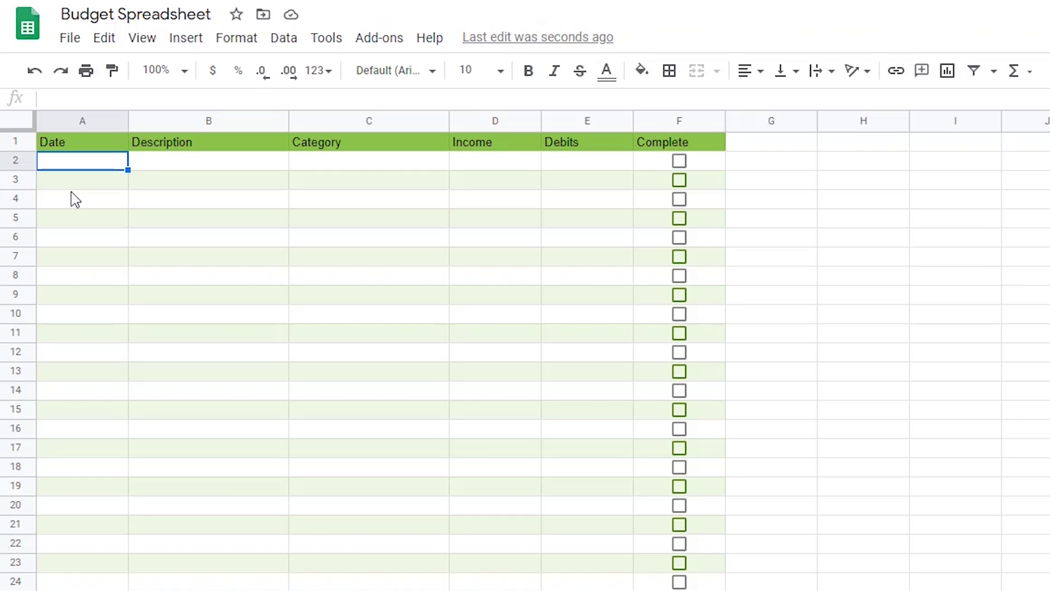
# Enter the payday dates 1/3 and 1/17 in A2 and A3.
pyautogui.write('1/3')
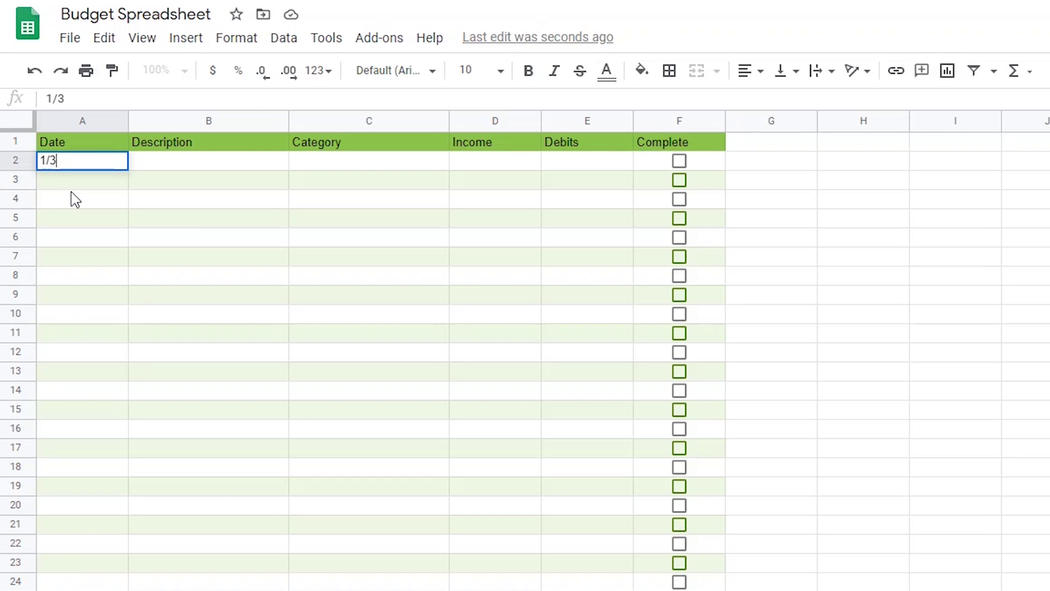
pyautogui.press('Return')
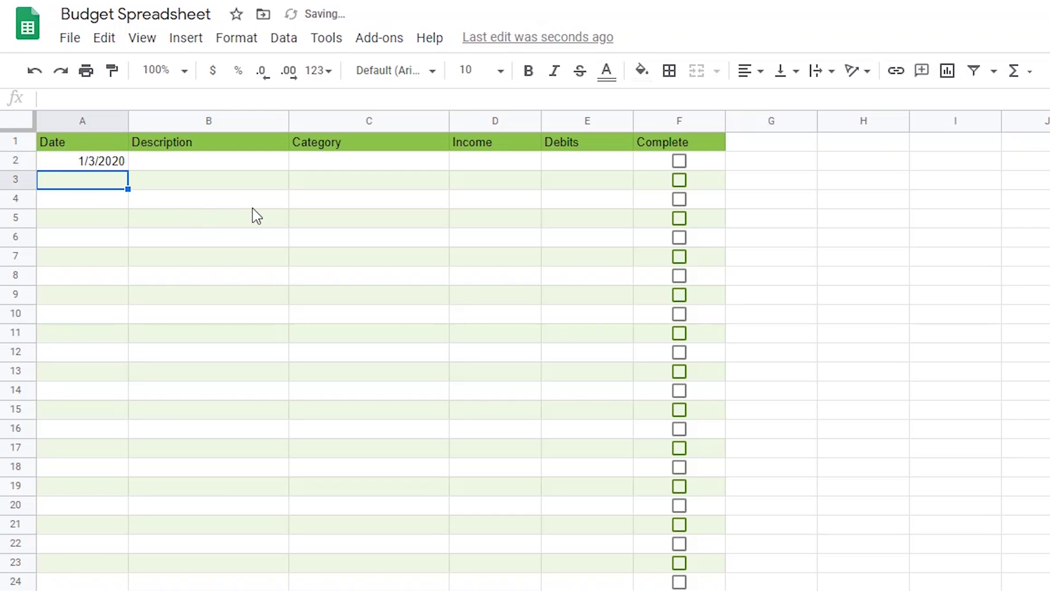
pyautogui.write('1/1')
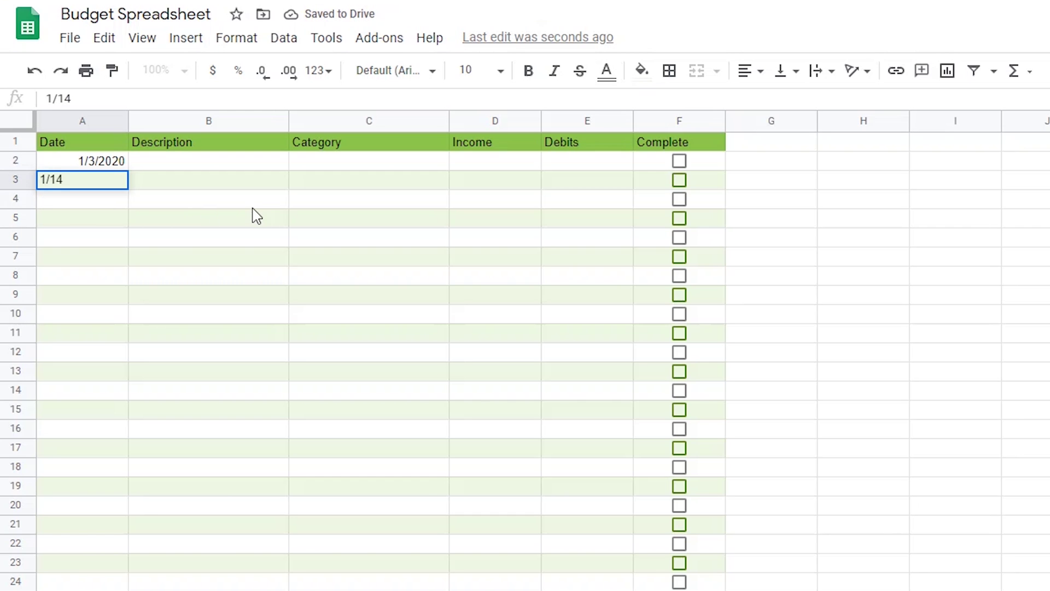
pyautogui.write('7')
pyautogui.press('Return')
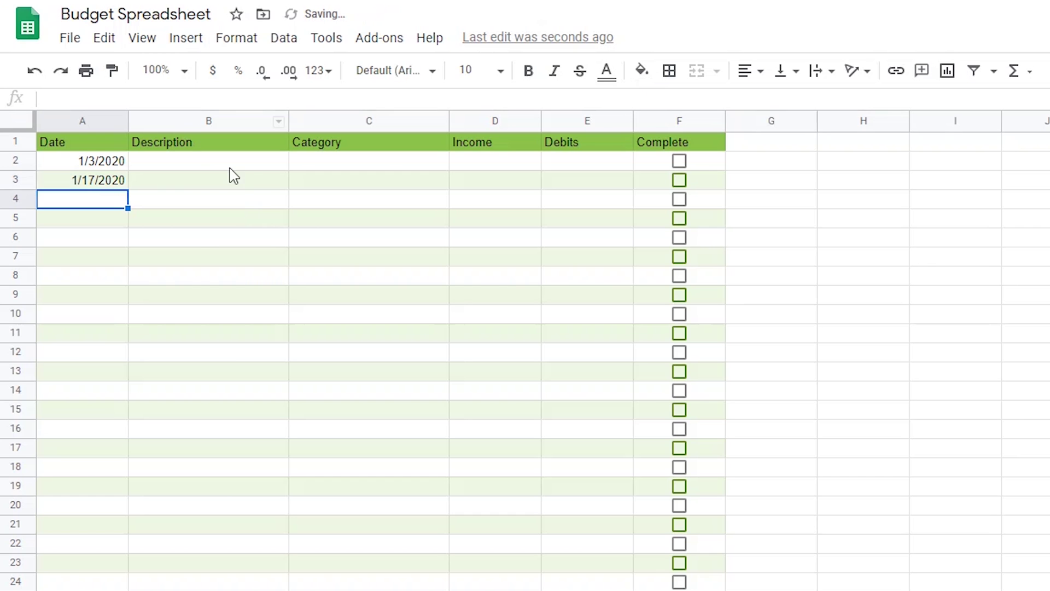
# Fill row 2 with description Paycheck 1, category Income and amount 1000.
pyautogui.click(245, 167)
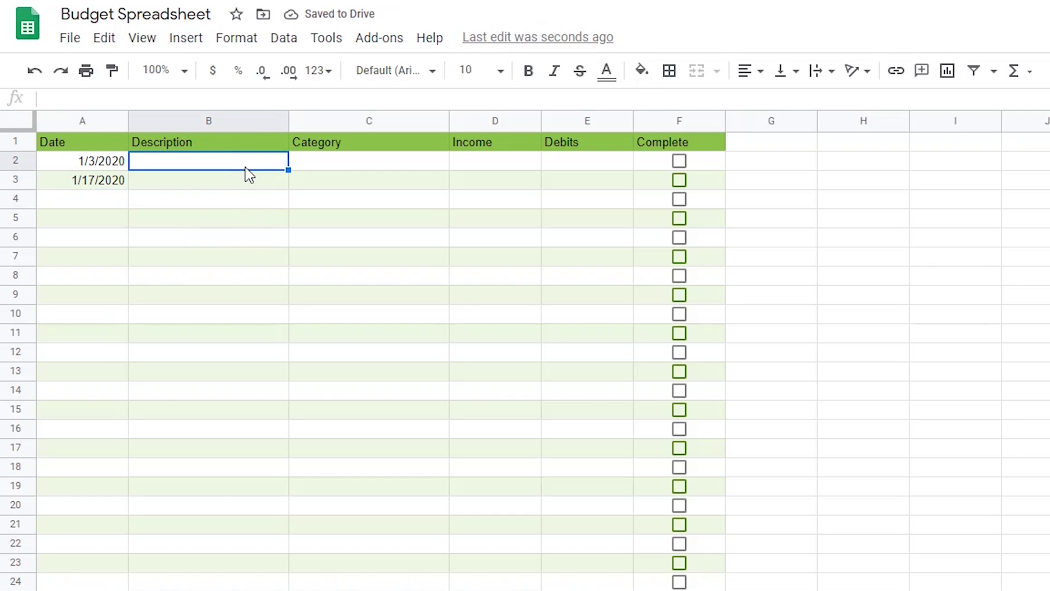
pyautogui.write('Paycheck 1')
pyautogui.press('Return')
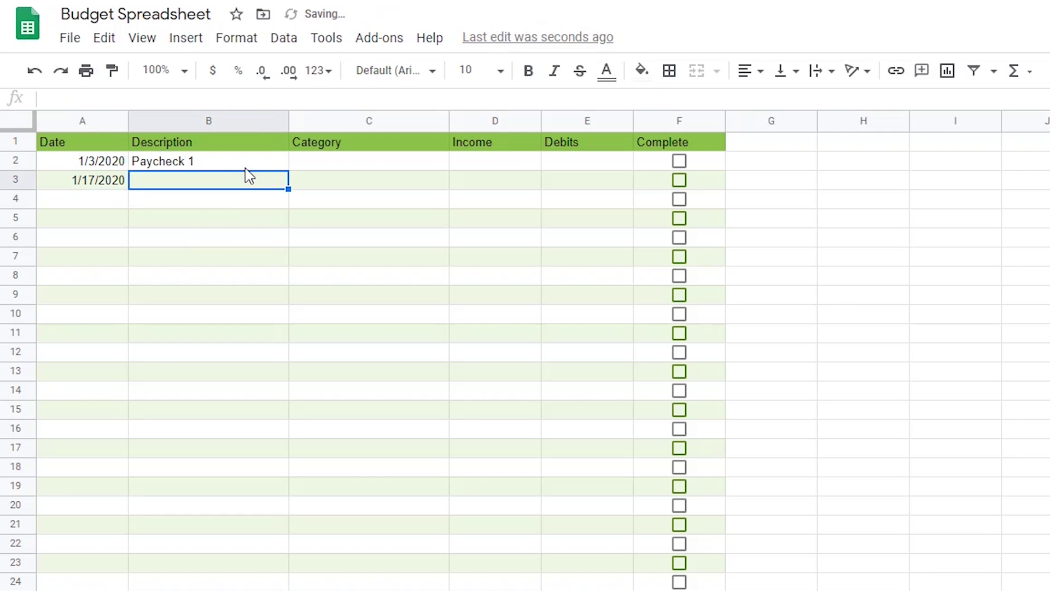
pyautogui.click(315, 164)
pyautogui.write('Income')
pyautogui.press('Return')
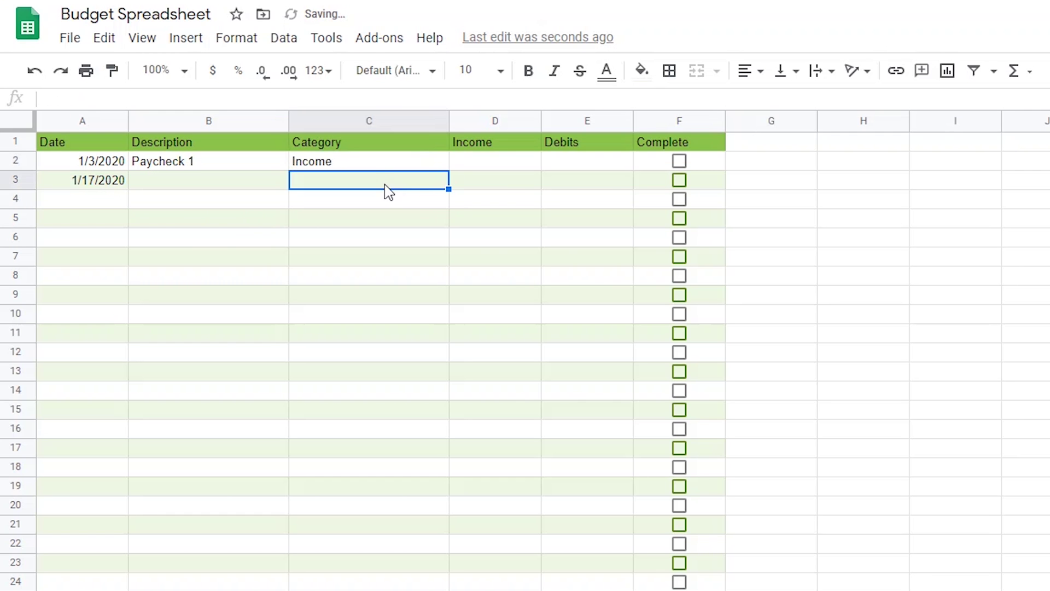
pyautogui.click(524, 162)
pyautogui.write('1000')
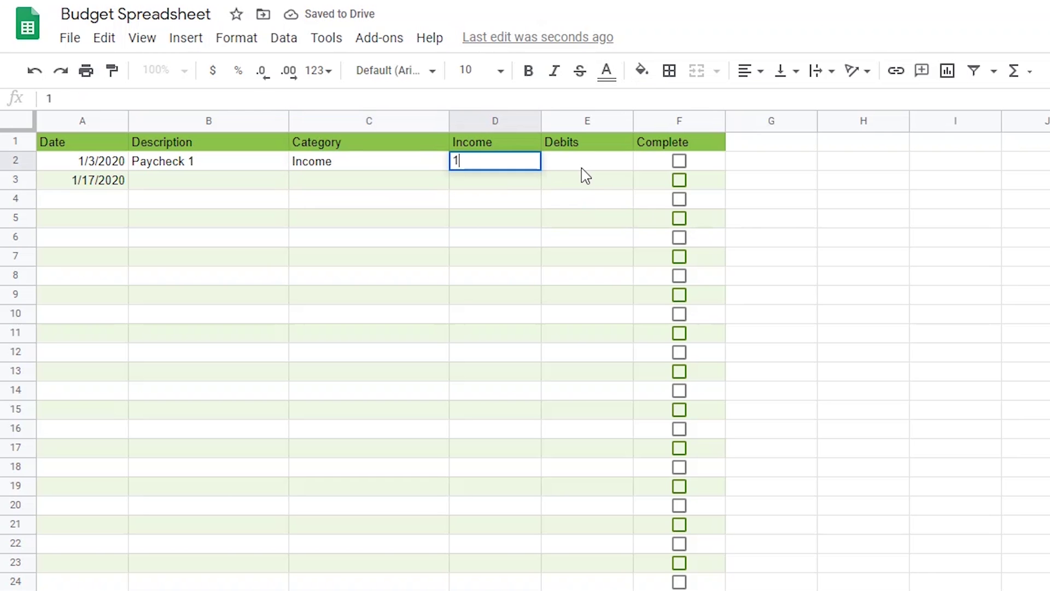
pyautogui.press('Return')
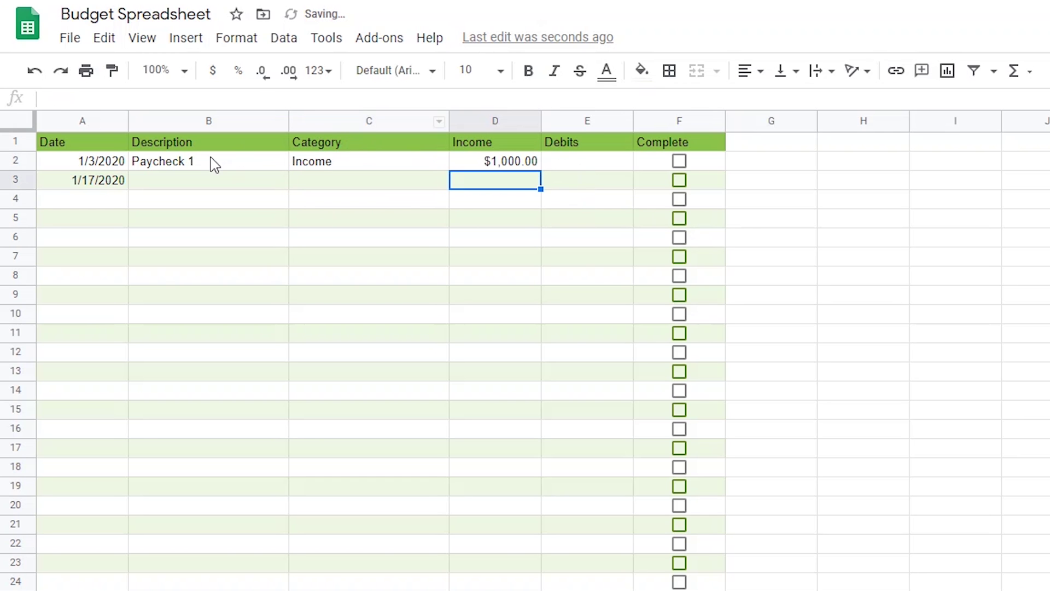
# Fill row 3 with Paycheck 1, Income and 1000, and extend the rows down the sheet.
pyautogui.click(260, 181)
pyautogui.write('Payche')
pyautogui.press('Tab')
pyautogui.write('Income')
pyautogui.press('Tab')
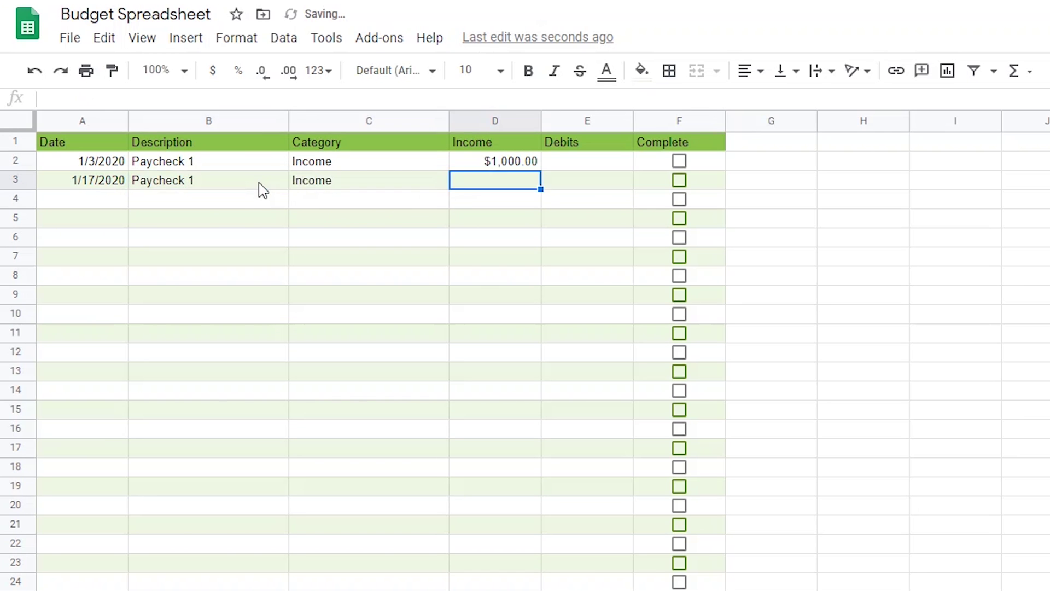
pyautogui.write('1000')
pyautogui.press('Return')
pyautogui.moveTo(85, 162); pyautogui.dragTo(541, 589)
pyautogui.scroll(1, 146, 541)
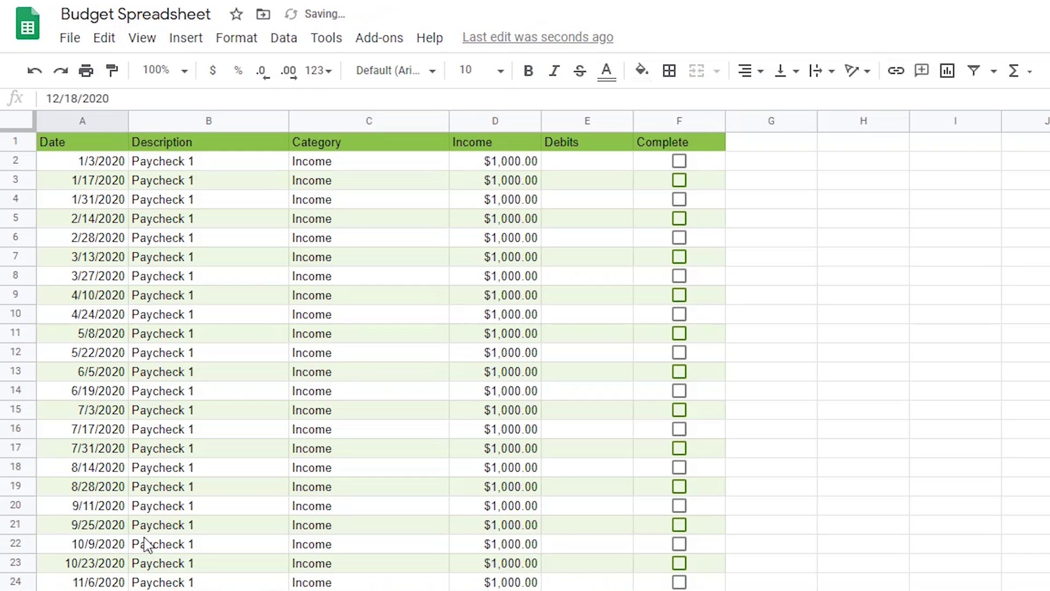
pyautogui.click(89, 166)
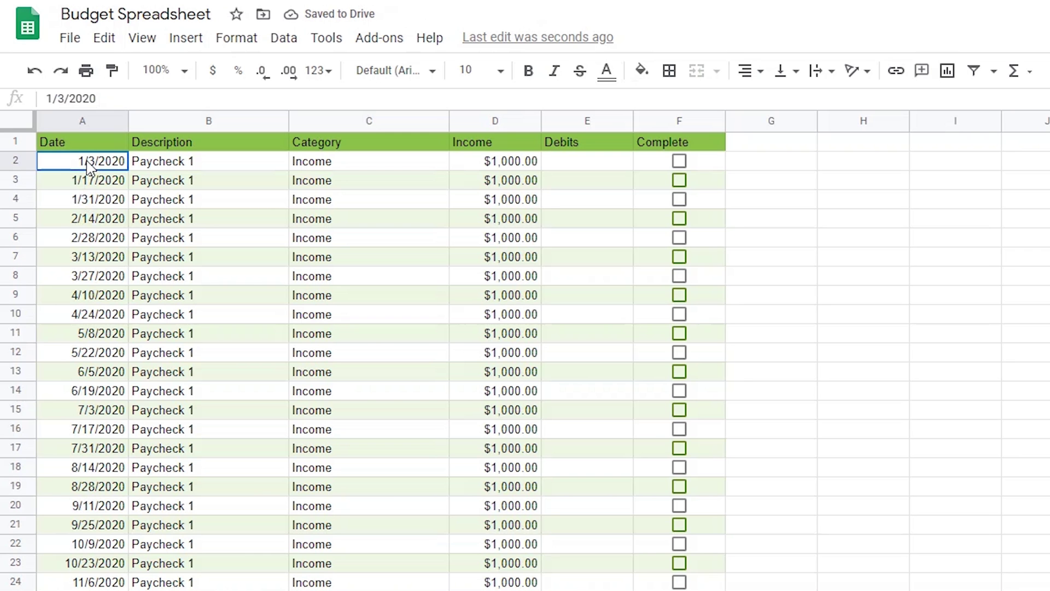
# Copy the paycheck rows A2:D27 and paste them starting at A28.
pyautogui.moveTo(88, 167); pyautogui.dragTo(514, 590)
pyautogui.hotkey('ctrl', 'c')
pyautogui.scroll(-5, 342, 399)
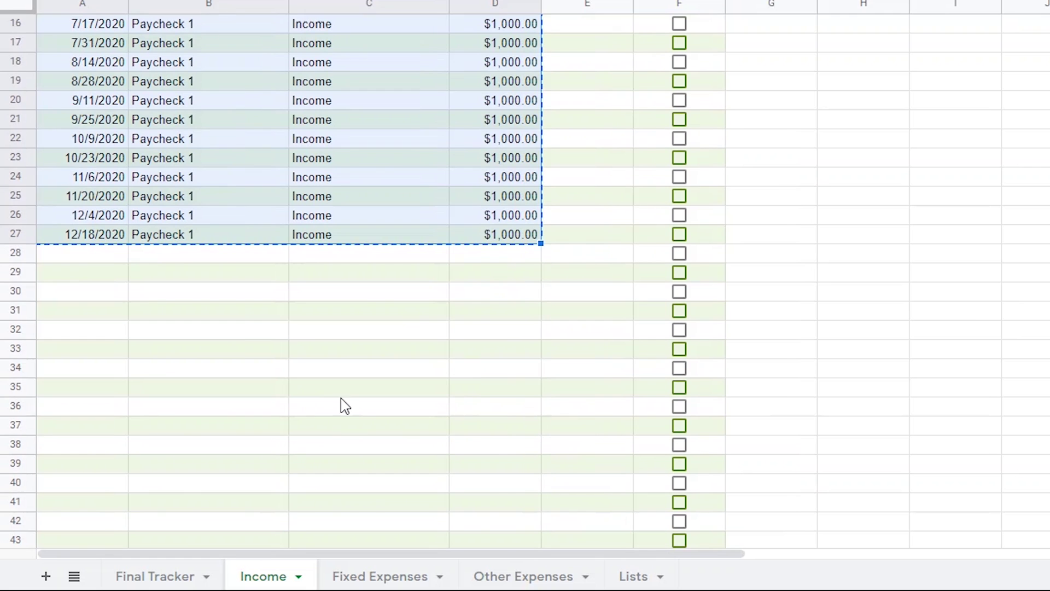
pyautogui.click(66, 254)
pyautogui.hotkey('ctrl', 'v')
# Change B28 to 'Paycheck 2' and fill that label down the pasted rows.
pyautogui.click(256, 259)
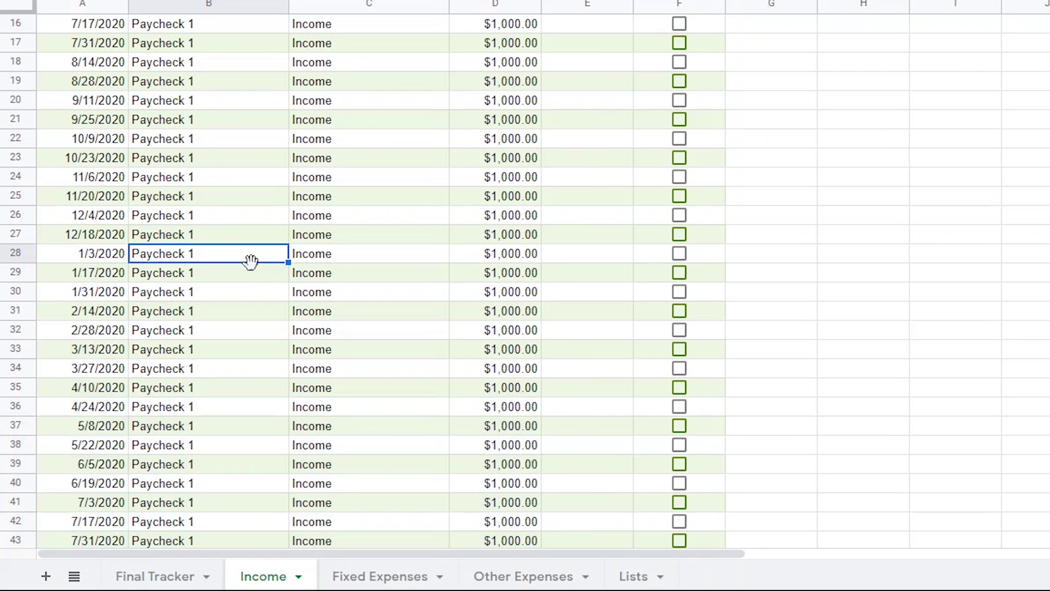
pyautogui.doubleClick(256, 259)
pyautogui.press('BackSpace')
pyautogui.write('2')
pyautogui.press('Return')
pyautogui.click(268, 247)
pyautogui.moveTo(289, 263); pyautogui.dragTo(251, 265)
pyautogui.scroll(-8, 298, 416)
pyautogui.scroll(7, 294, 359)
pyautogui.scroll(7, 288, 361)
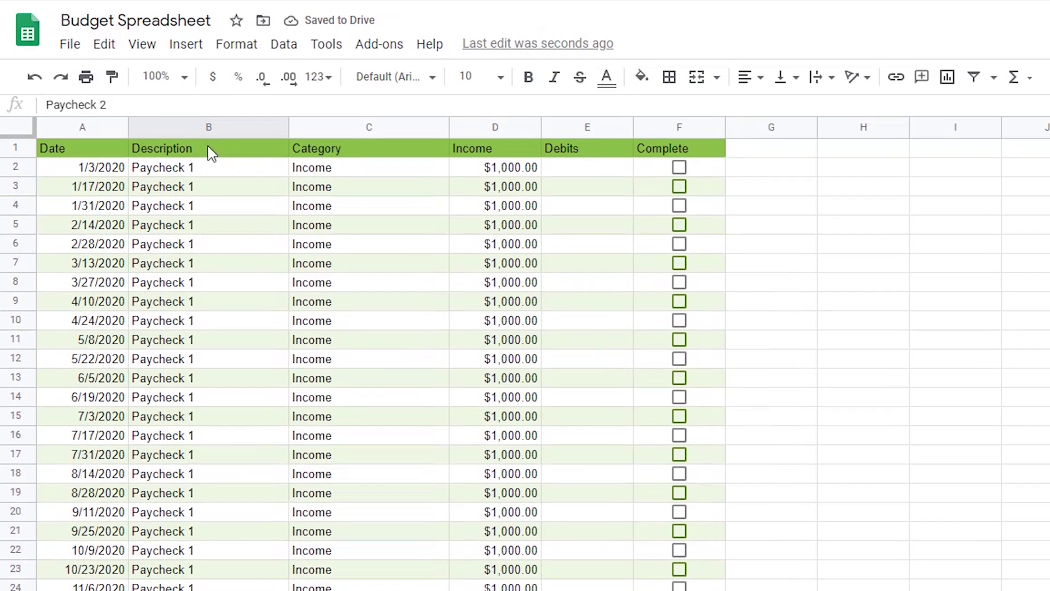
# Sort all Income rows by Date ascending, treating the first row as headers.
pyautogui.click(18, 127)
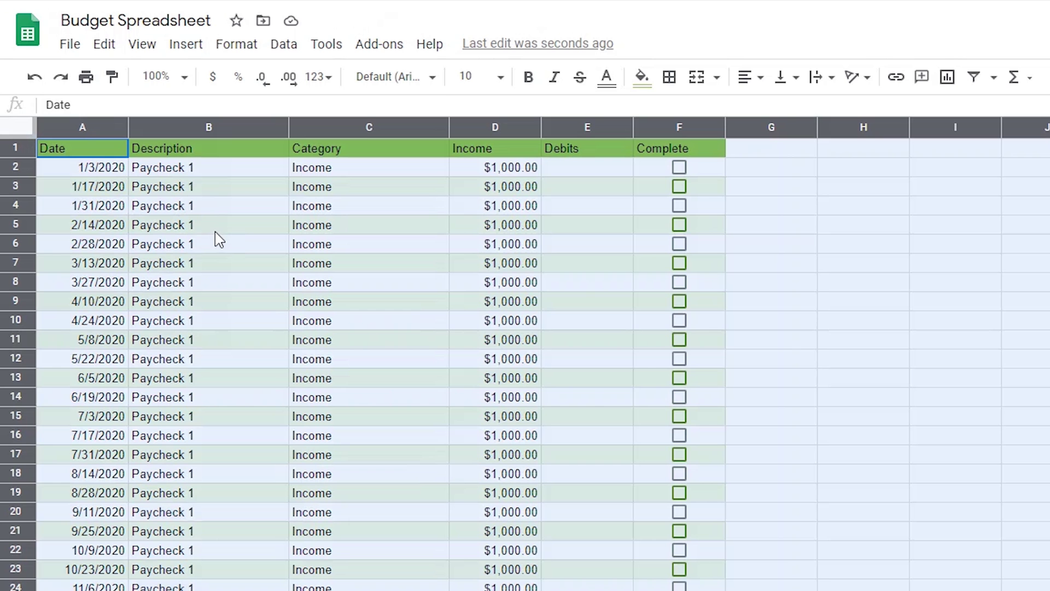
pyautogui.click(276, 51)
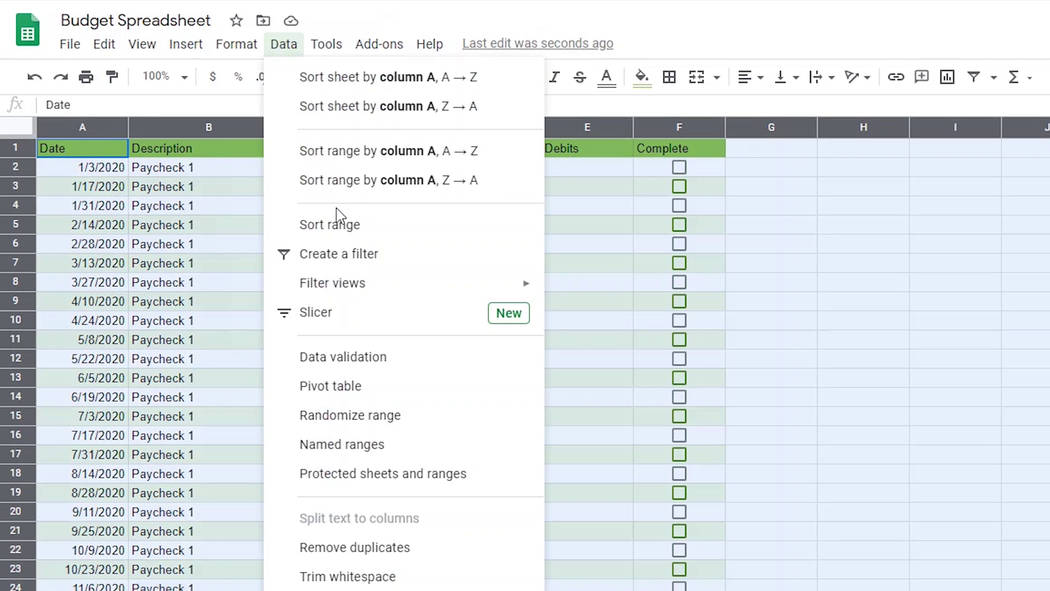
pyautogui.click(332, 226)
pyautogui.click(523, 292)
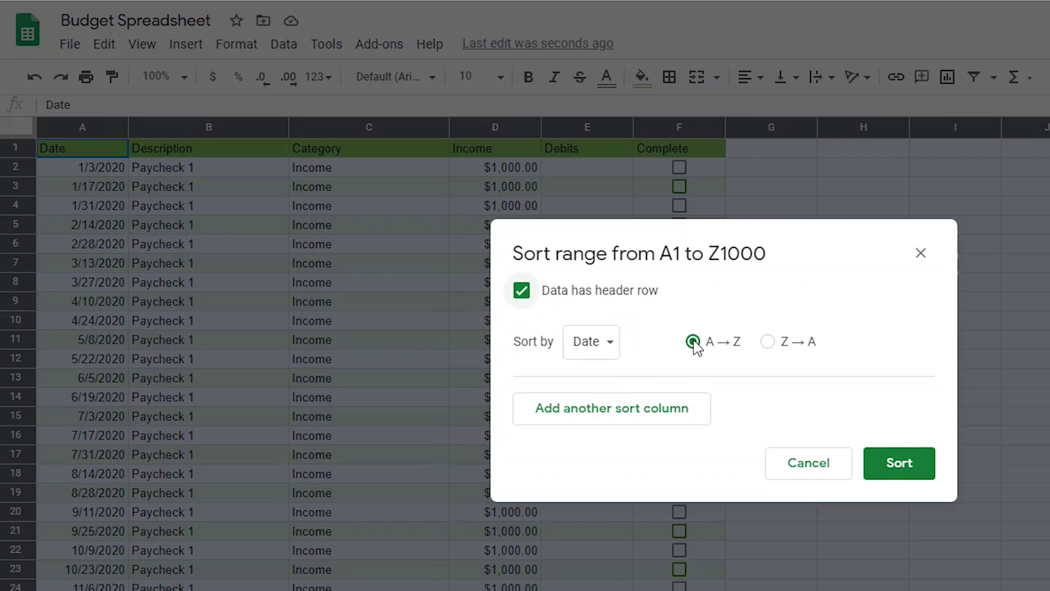
pyautogui.click(890, 469)
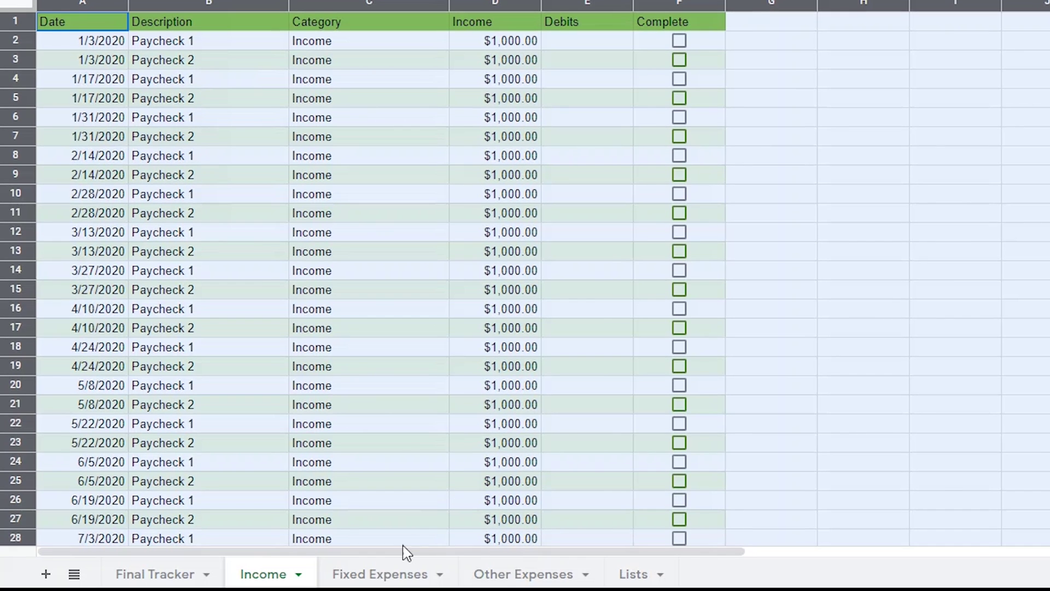
pyautogui.click(385, 572)
# Enter dates 1/1/2020 and 2/1/2020 with 'Mortgage Payment' descriptions in rows 2–3.
pyautogui.click(111, 44)
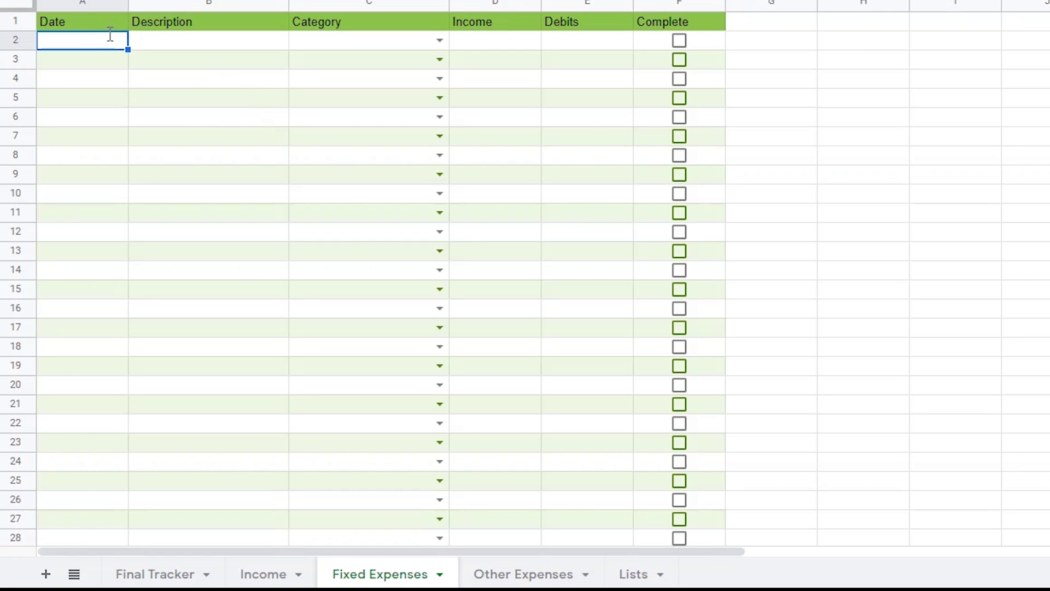
pyautogui.write('1/1')
pyautogui.press('Return')
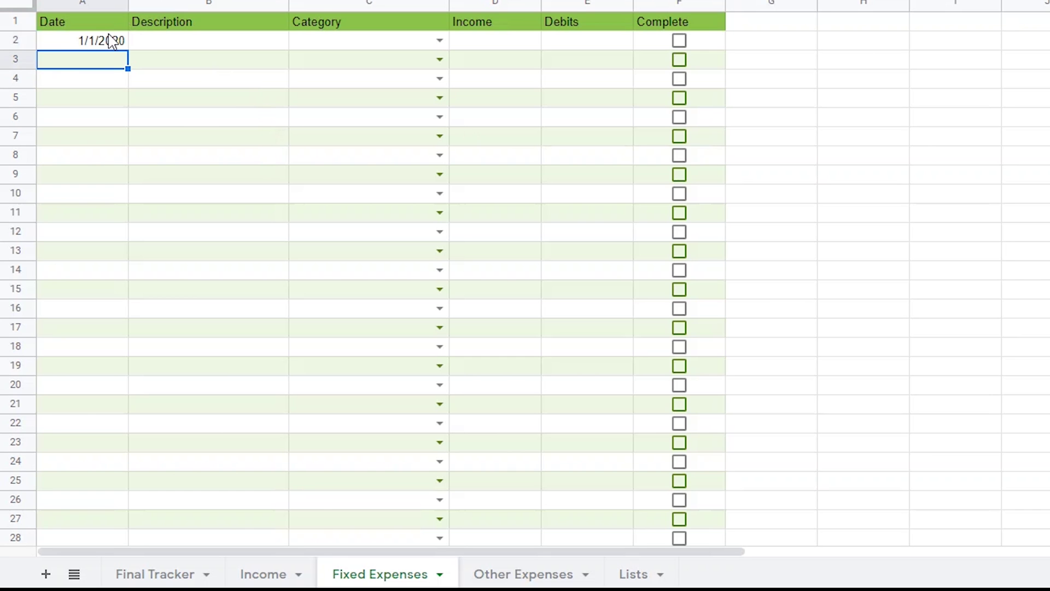
pyautogui.write('2')
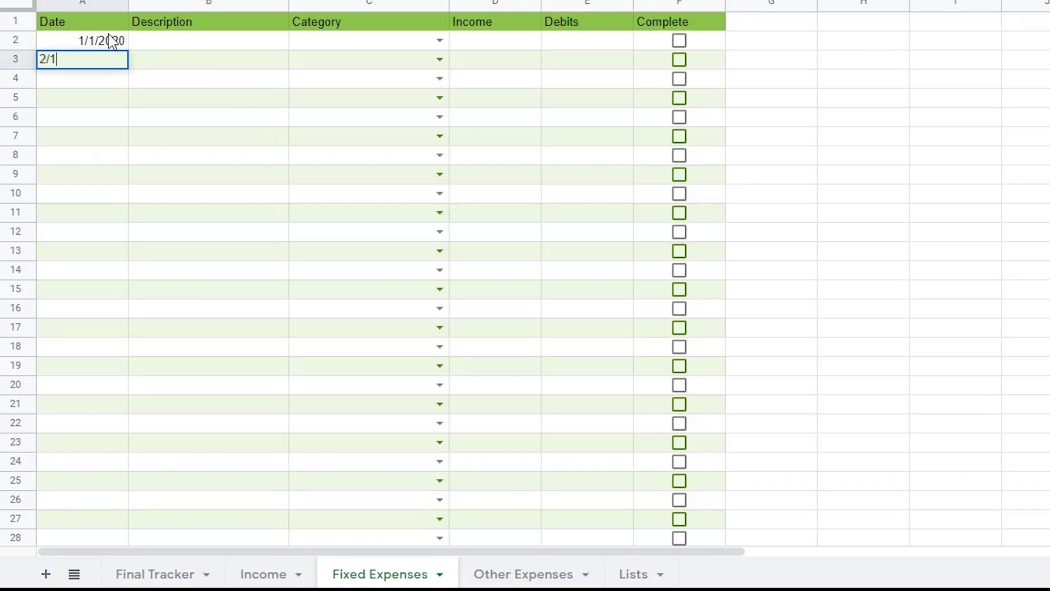
pyautogui.write('/1')
pyautogui.press('Return')
pyautogui.click(235, 44)
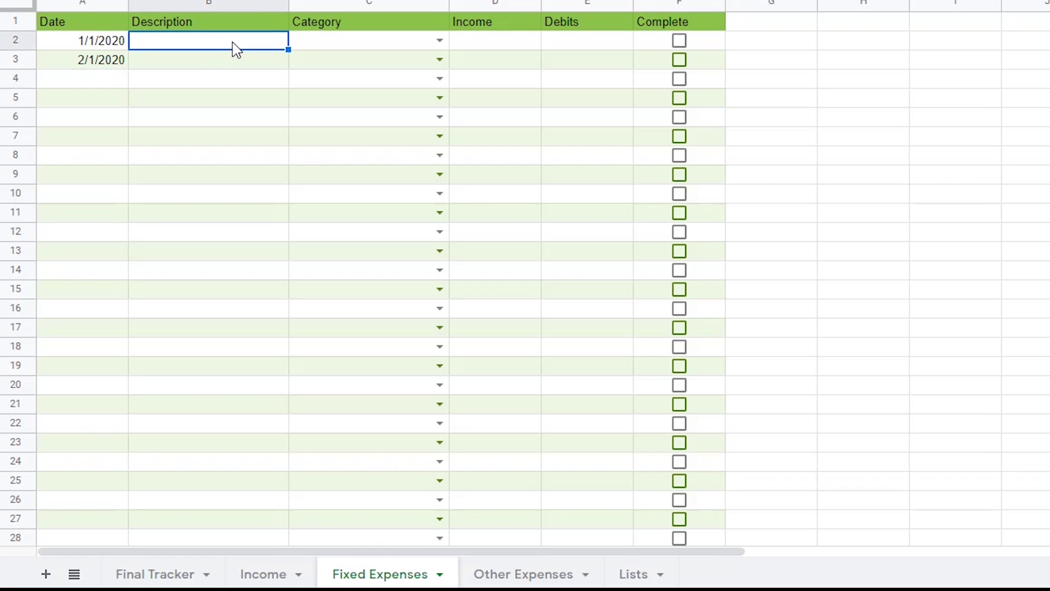
pyautogui.write('Mortgage Payment')
pyautogui.press('Tab')
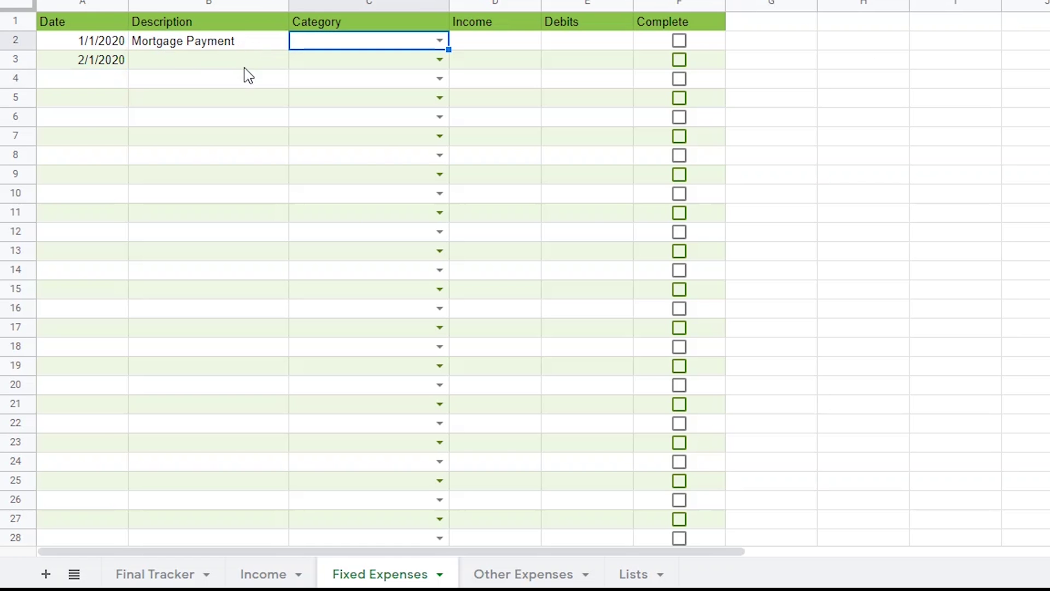
pyautogui.click(241, 60)
pyautogui.write('Mortgage Payment')
pyautogui.press('Tab')
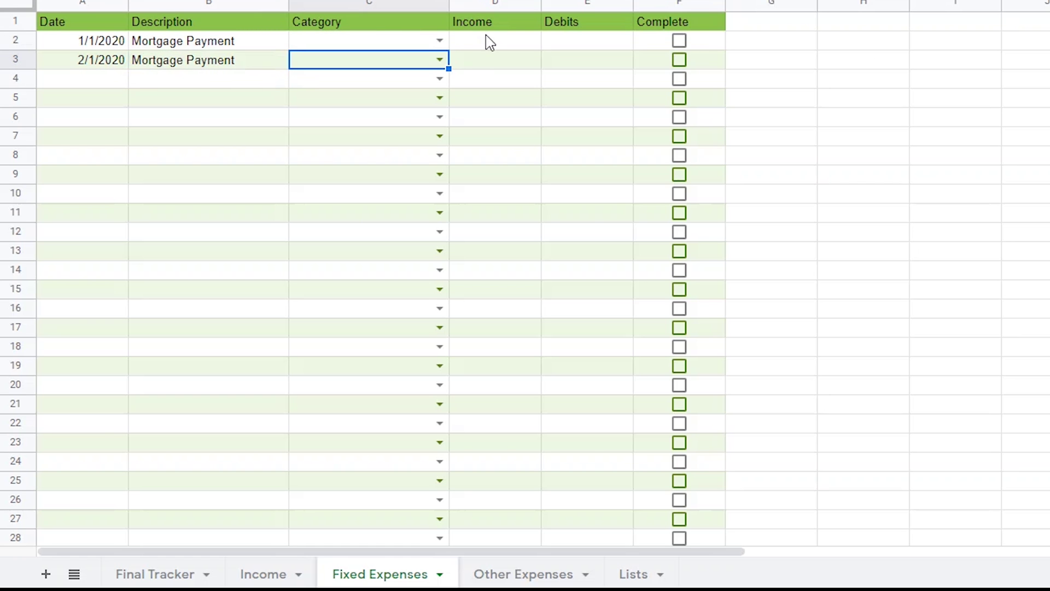
# Set both rows to category Mortgage with $1,100.00 debits in E2:E3.
pyautogui.click(439, 41)
pyautogui.click(366, 63)
pyautogui.click(439, 59)
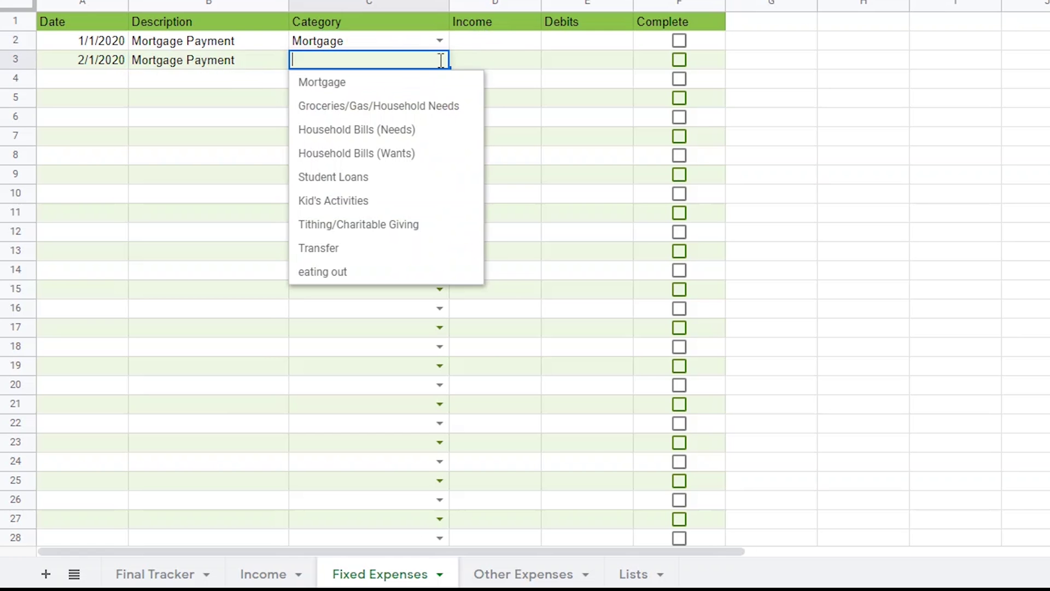
pyautogui.click(339, 83)
pyautogui.click(581, 41)
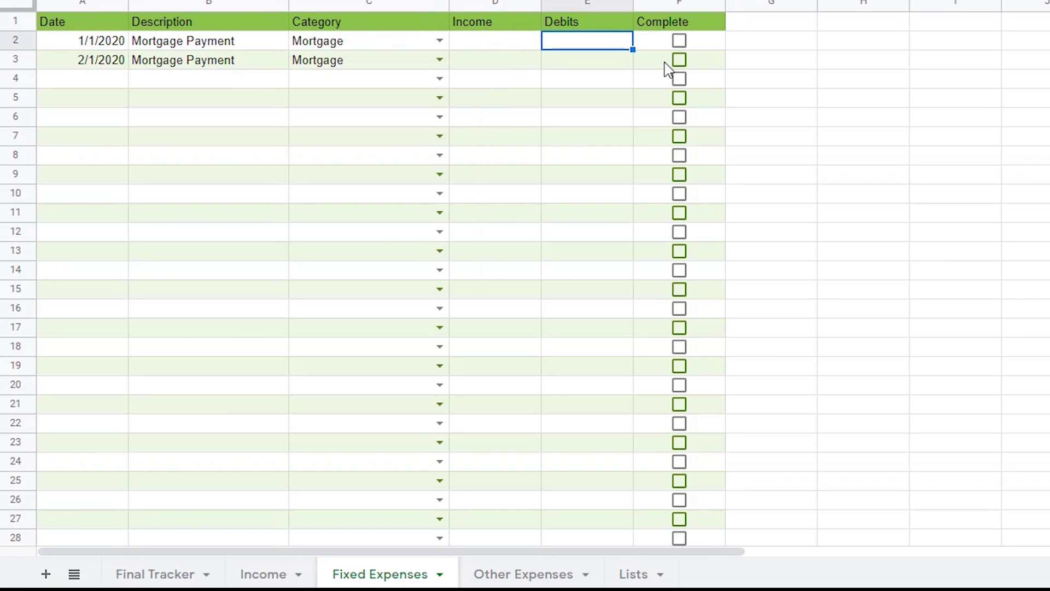
pyautogui.write('1,100')
pyautogui.press('Return')
pyautogui.write('11')
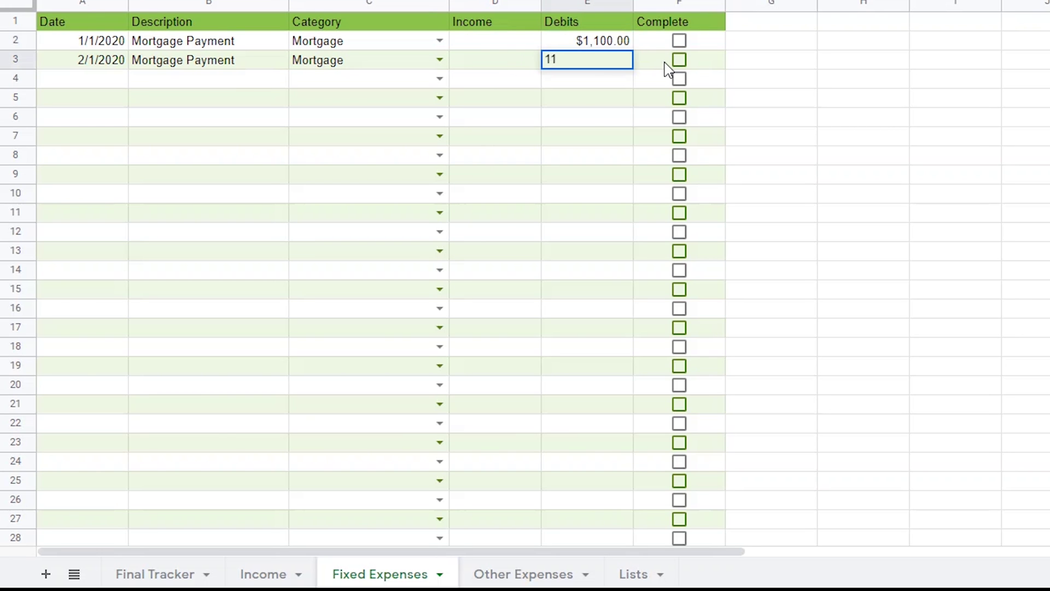
pyautogui.press('Return')
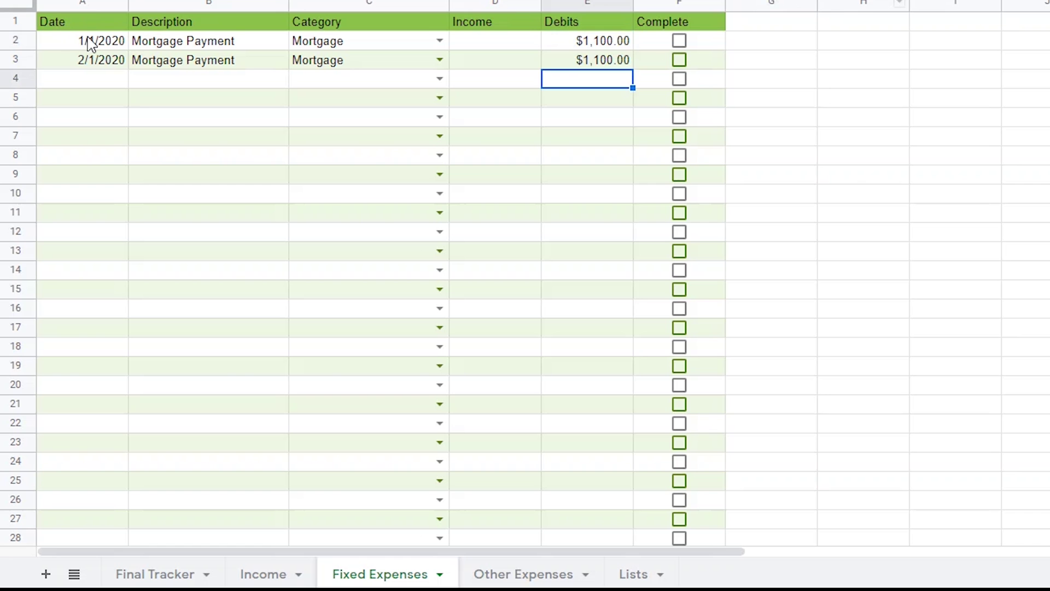
# Fill the mortgage rows down to row 25, then clear the 2021 rows 14–25.
pyautogui.moveTo(87, 42); pyautogui.dragTo(616, 489)
pyautogui.scroll(-3, 616, 465)
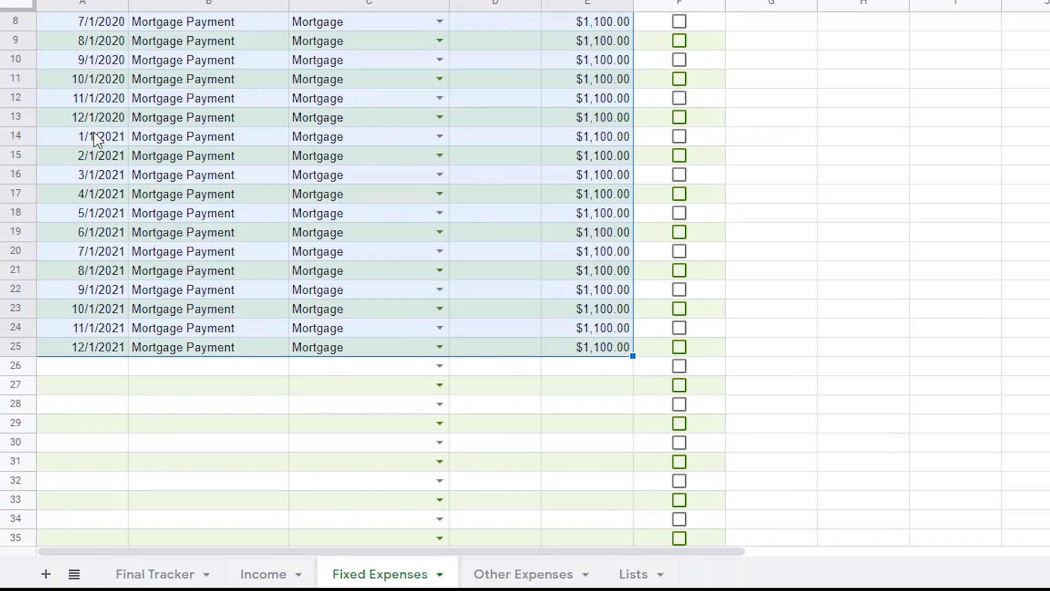
pyautogui.moveTo(104, 138); pyautogui.dragTo(600, 350)
pyautogui.press('Delete')
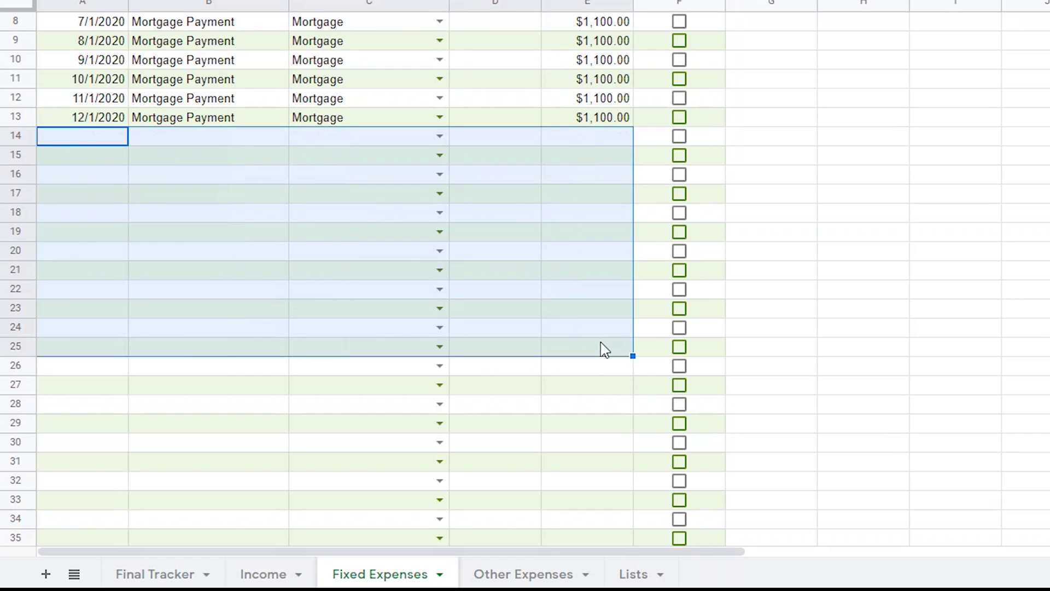
pyautogui.scroll(3, 196, 280)
pyautogui.click(119, 257)
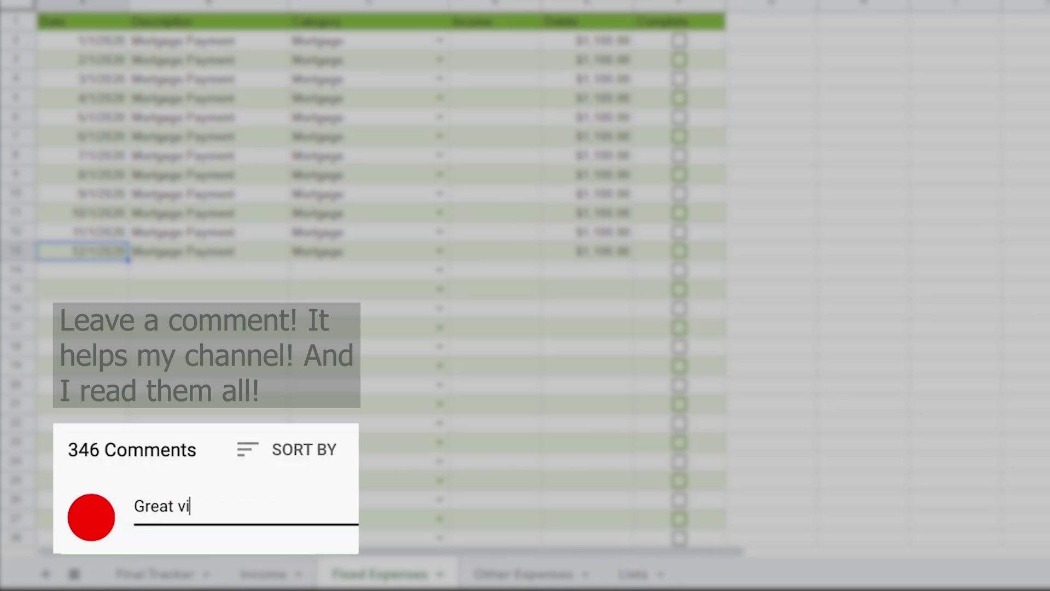
# Enter 'Credit card (Groceries/Household)' in row 124 with $1,200.00 debits in E124:E125.
pyautogui.moveTo(128, 259); pyautogui.dragTo(113, 280)
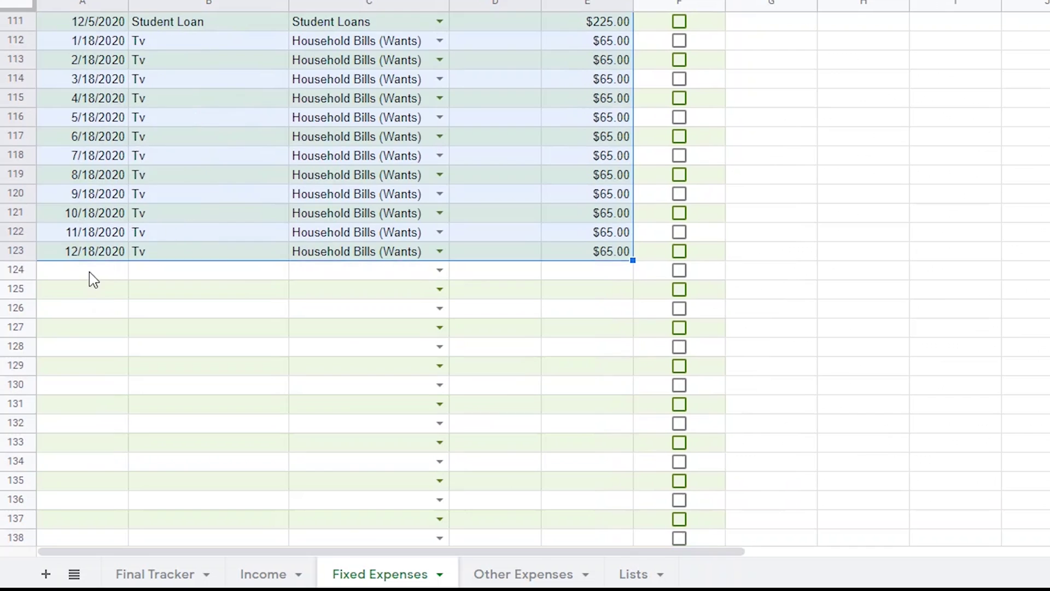
pyautogui.click(90, 276)
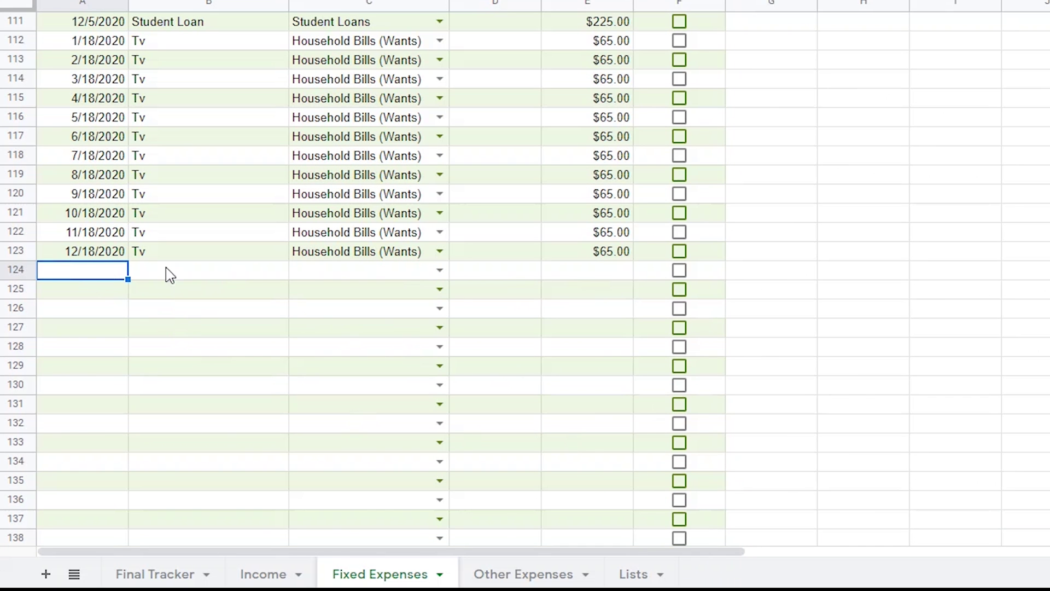
pyautogui.click(221, 273)
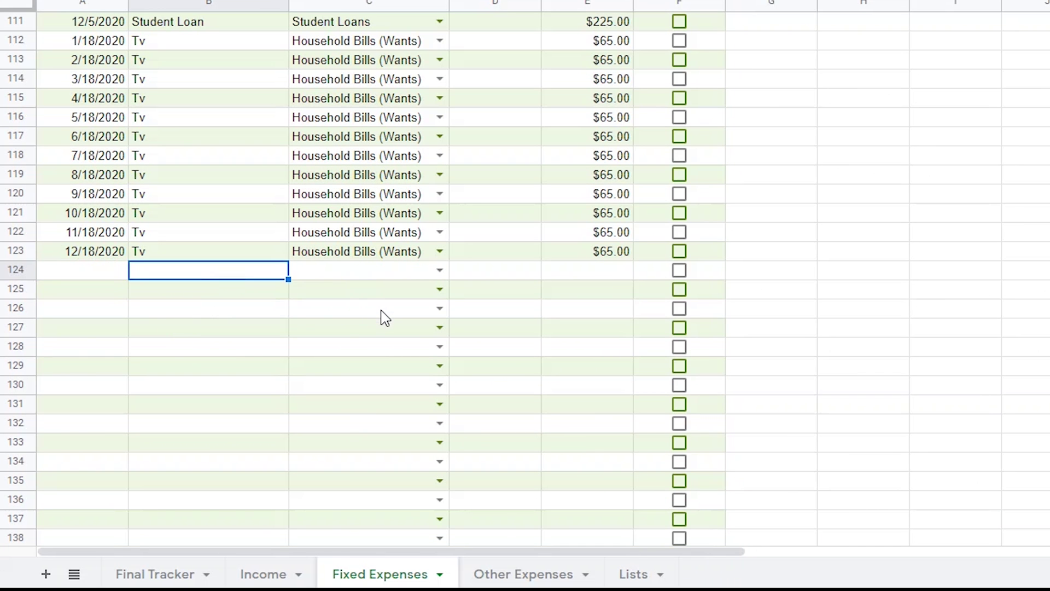
pyautogui.write('Credit card ')
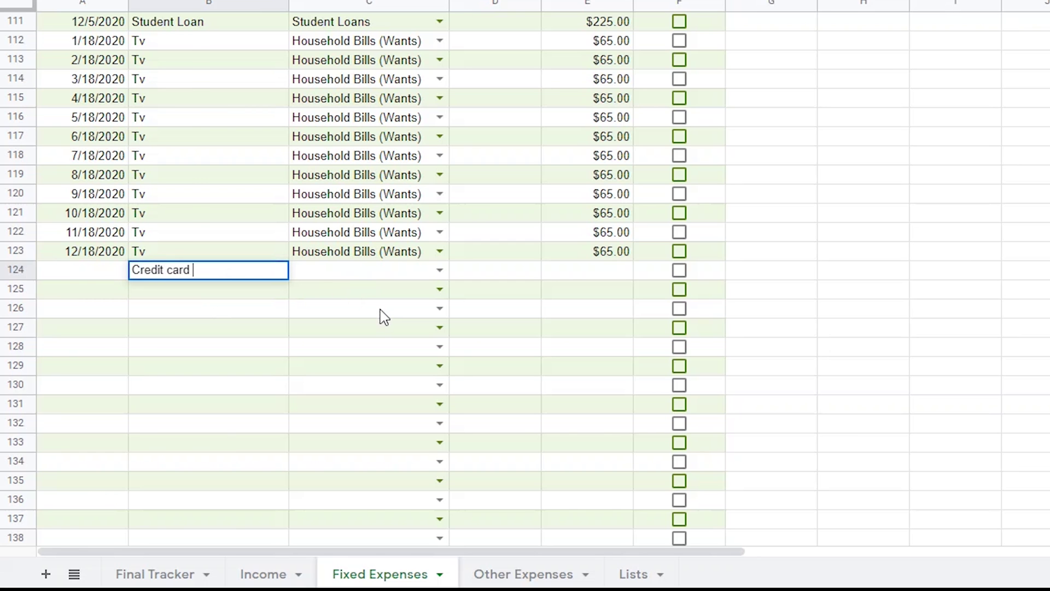
pyautogui.write('(Groceries/Household)')
pyautogui.press('Return')
pyautogui.click(610, 274)
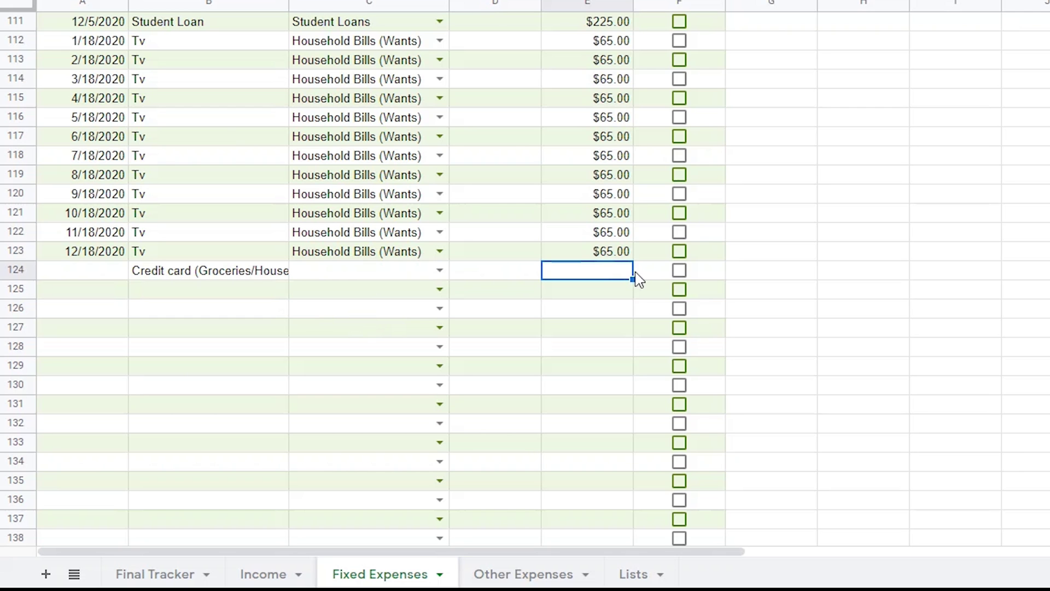
pyautogui.write('1200')
pyautogui.press('Return')
pyautogui.write('1,200')
pyautogui.press('Return')
# Add dates 1/28/2020 and 2/28/2020, copy the description down, and set both categories to groceries.
pyautogui.click(99, 271)
pyautogui.write('1/28/2020')
pyautogui.press('Return')
pyautogui.write('2/28/2020')
pyautogui.press('Return')
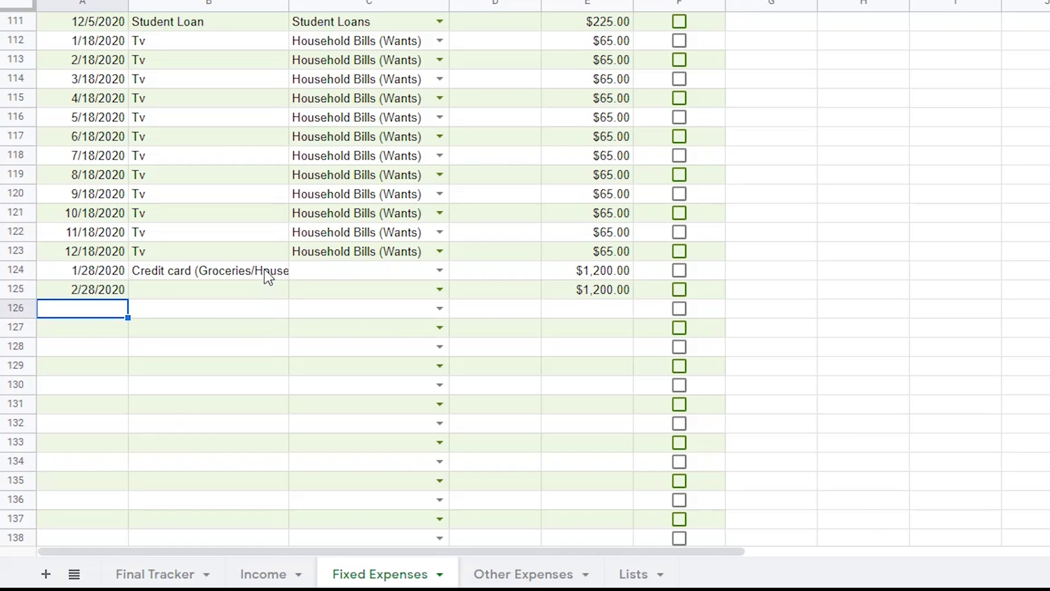
pyautogui.click(268, 271)
pyautogui.moveTo(288, 279); pyautogui.dragTo(280, 295)
pyautogui.click(439, 270)
pyautogui.click(382, 314)
pyautogui.click(439, 290)
pyautogui.click(383, 333)
# Extend the credit card rows monthly and clear extra rows 136–137 past 12/28/2020.
pyautogui.moveTo(82, 270); pyautogui.dragTo(651, 518)
pyautogui.moveTo(95, 499); pyautogui.dragTo(611, 528)
pyautogui.press('Delete')
pyautogui.click(103, 272)
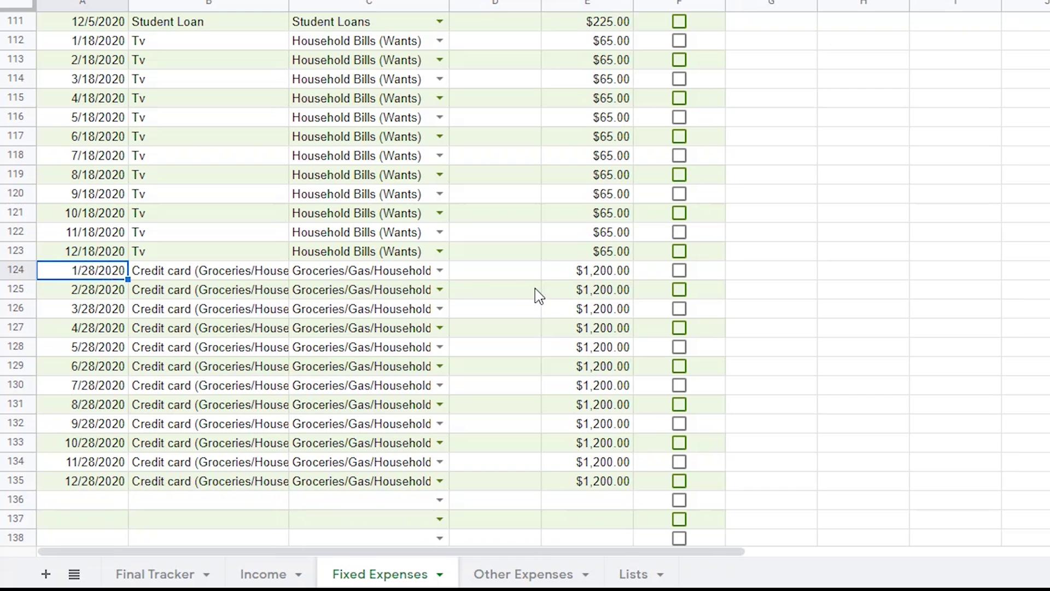
# Sort the whole Fixed Expenses sheet by Date A→Z with a header row.
pyautogui.click(194, 280)
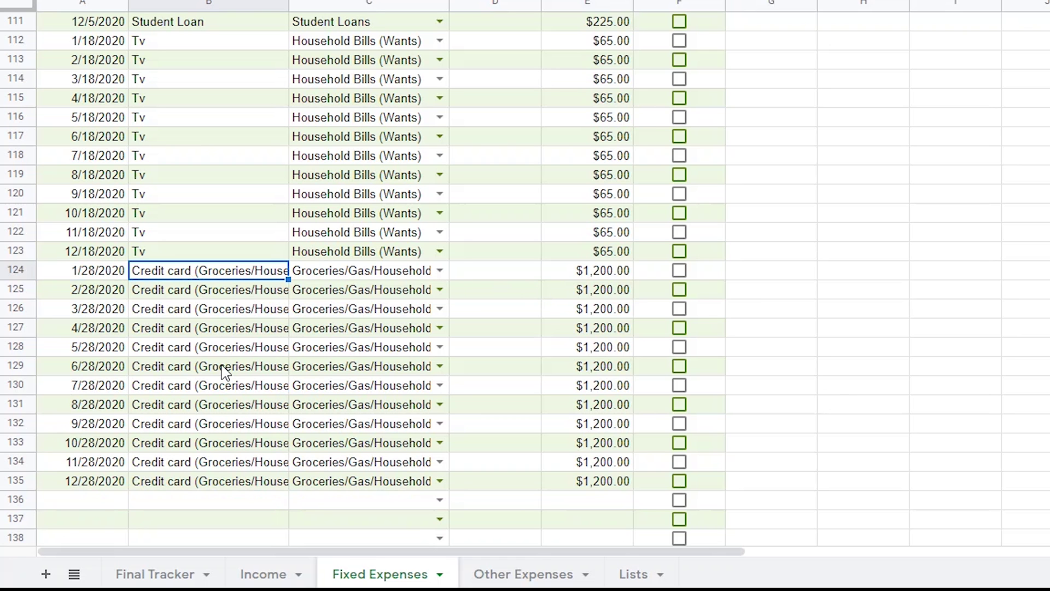
pyautogui.scroll(-3, 214, 301)
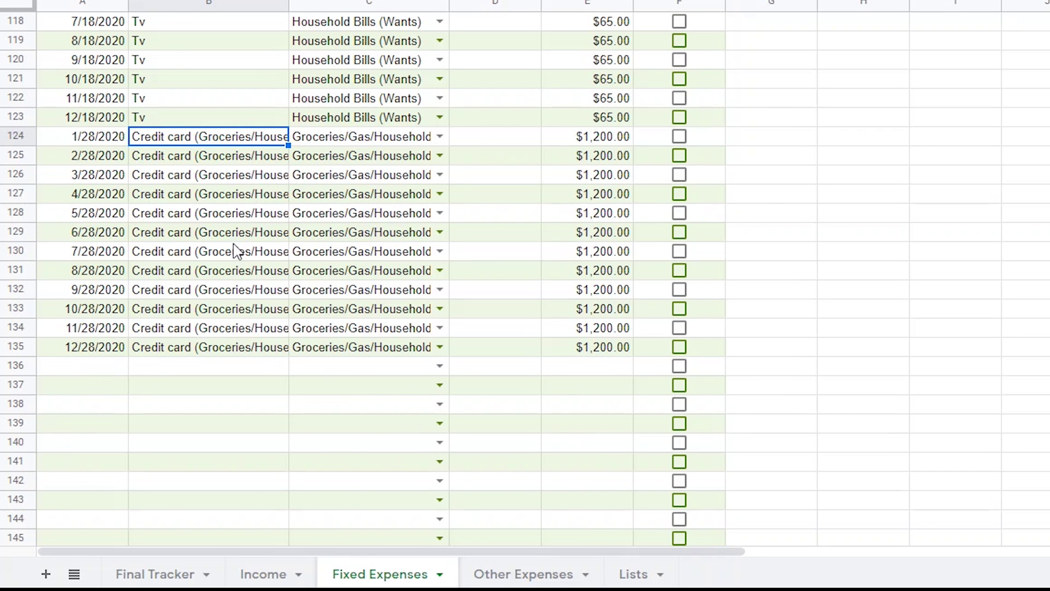
pyautogui.scroll(15, 234, 248)
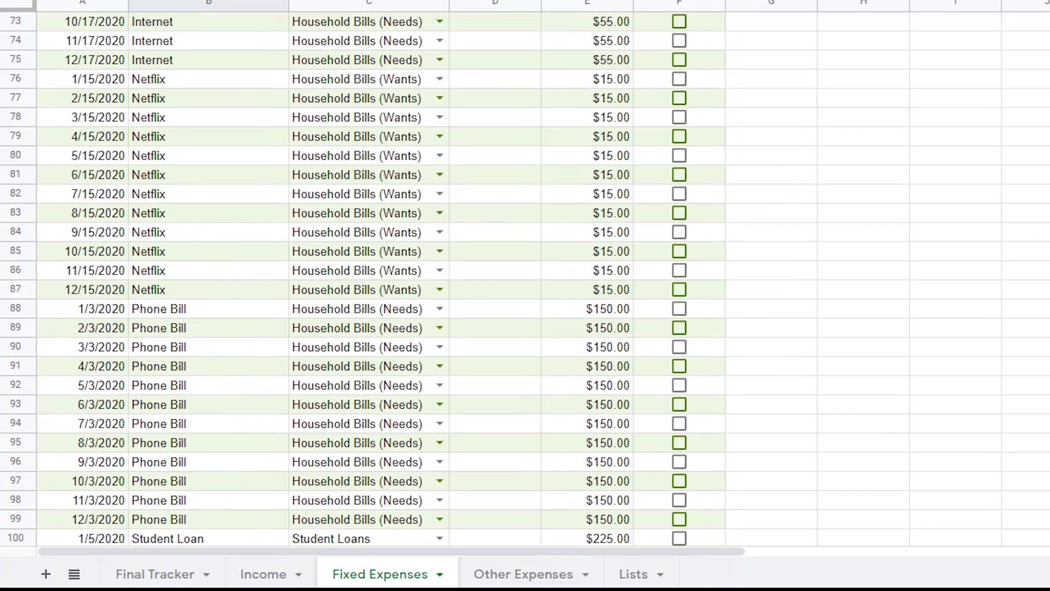
pyautogui.scroll(20, 223, 228)
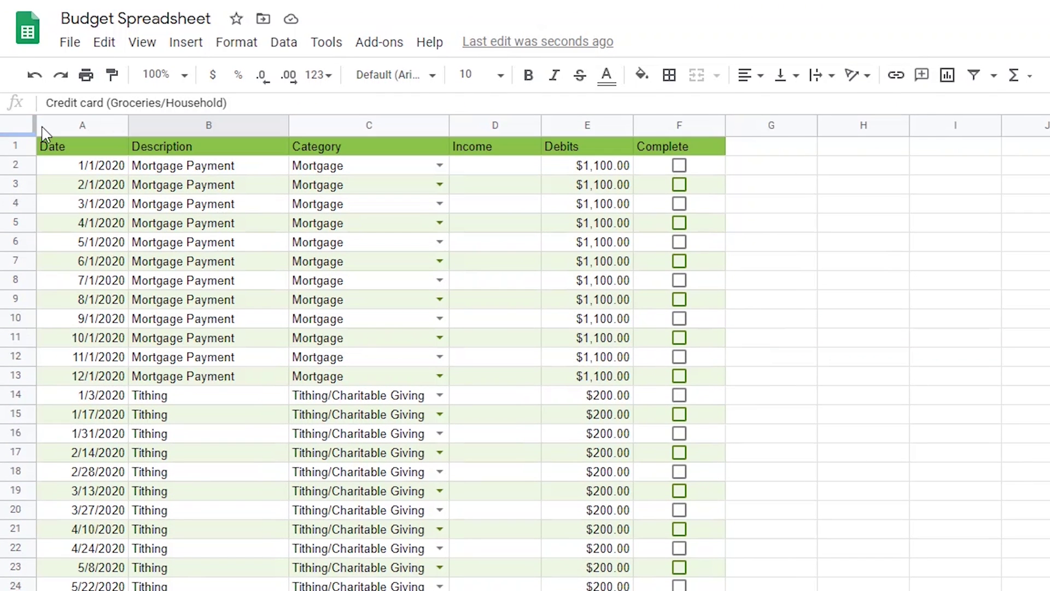
pyautogui.click(26, 124)
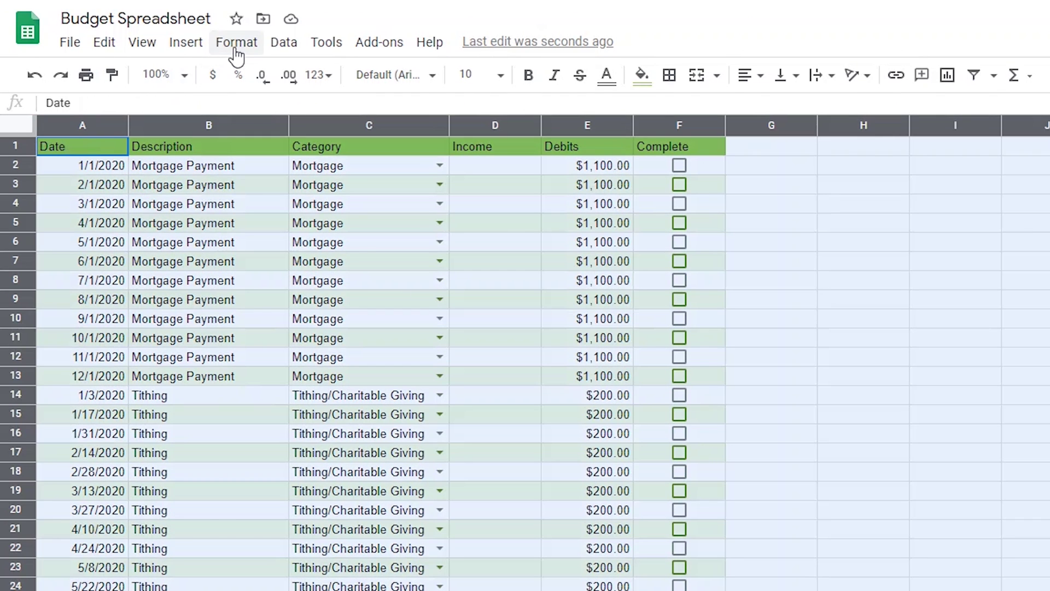
pyautogui.click(283, 42)
pyautogui.click(346, 223)
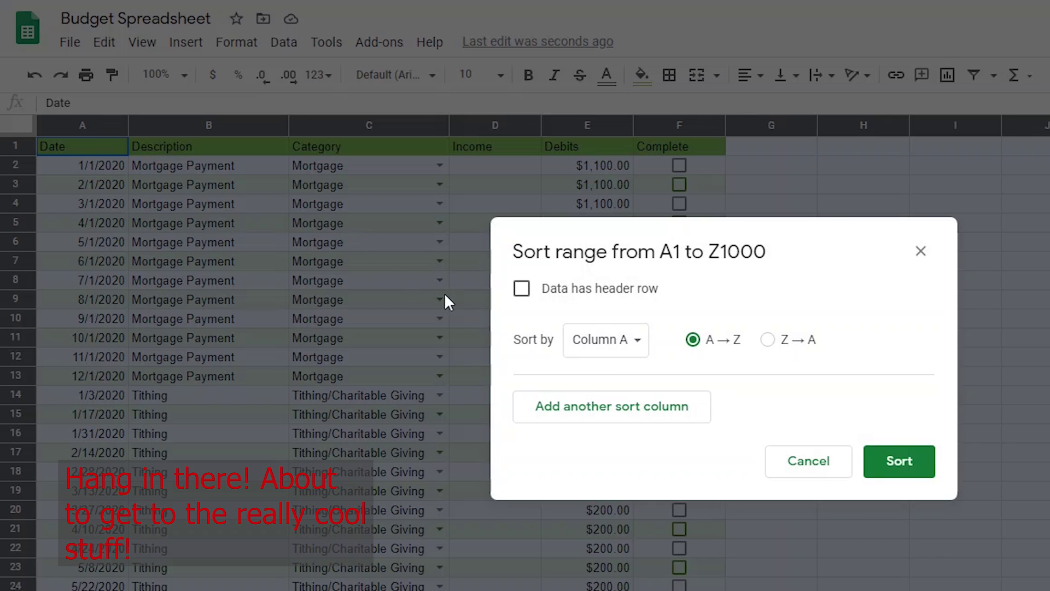
pyautogui.click(521, 288)
pyautogui.click(887, 461)
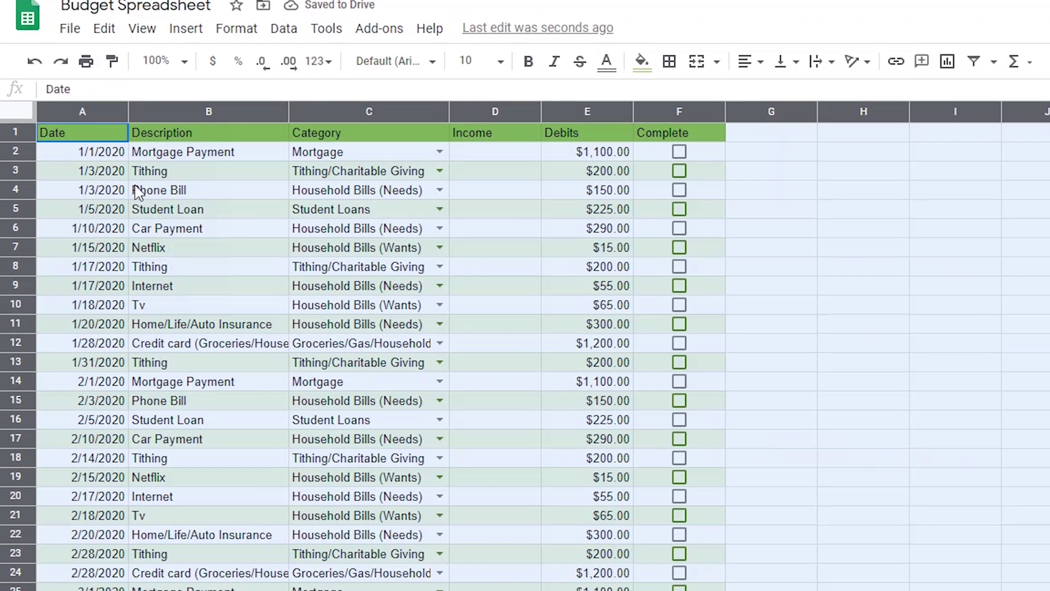
pyautogui.click(87, 165)
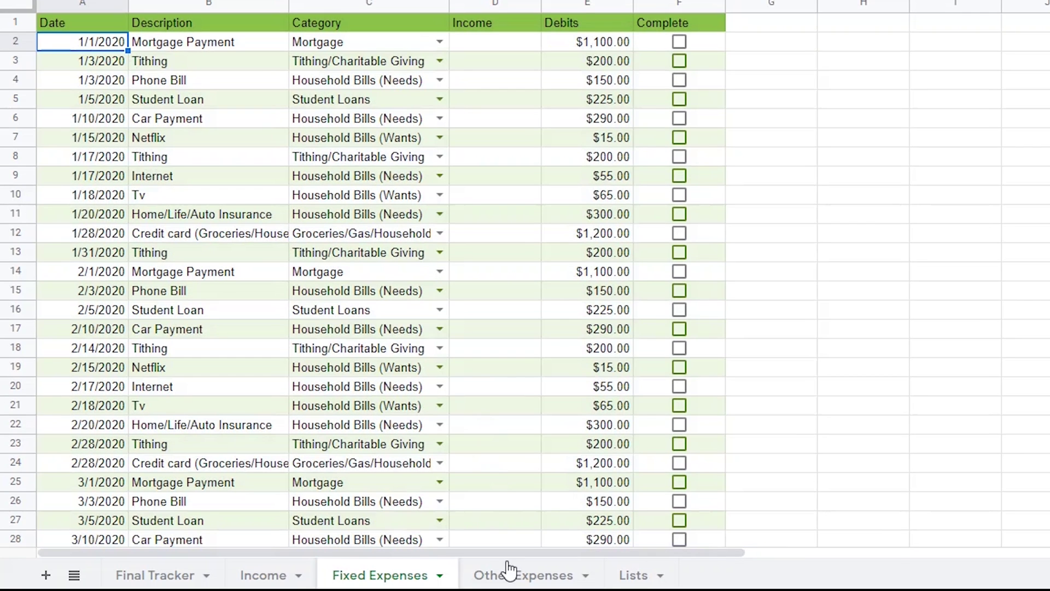
pyautogui.click(510, 575)
# Enter date 1/3/2020 and description 'Fantasy Football Draft' in row 2 of Other Expenses.
pyautogui.click(84, 42)
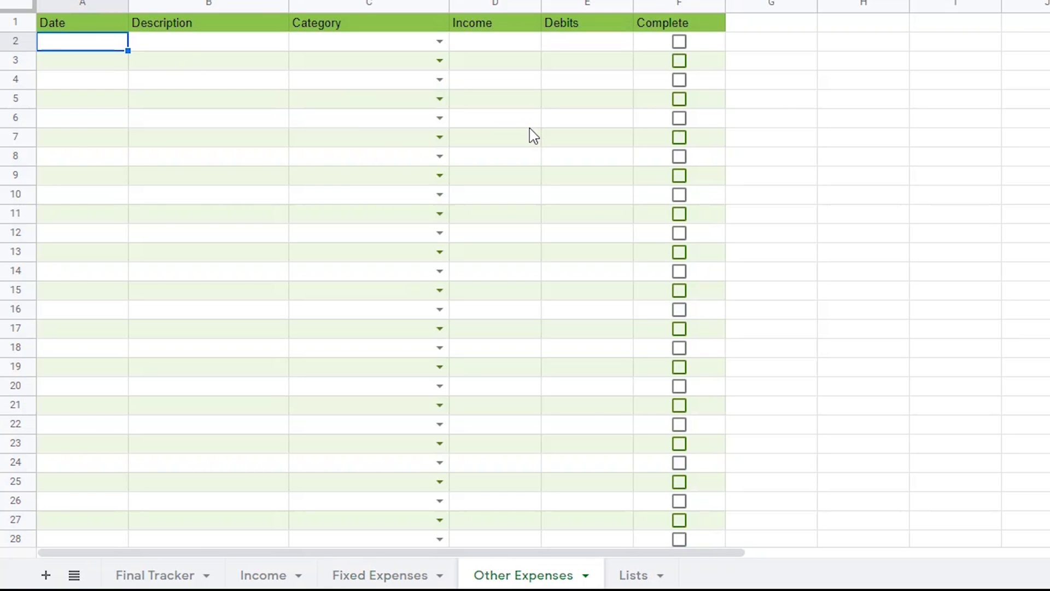
pyautogui.write('1/3')
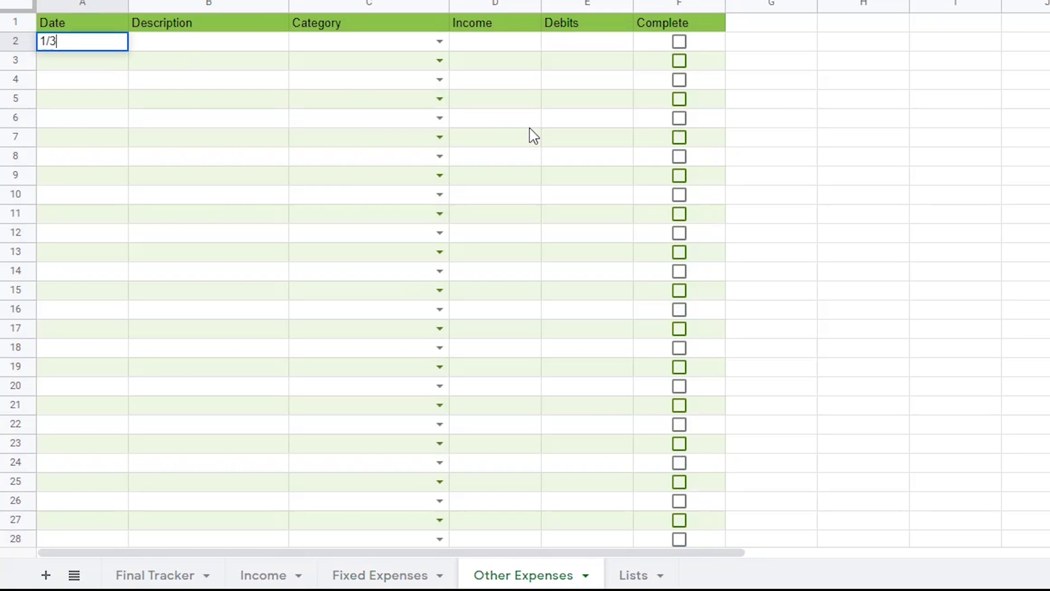
pyautogui.press('Return')
pyautogui.click(241, 45)
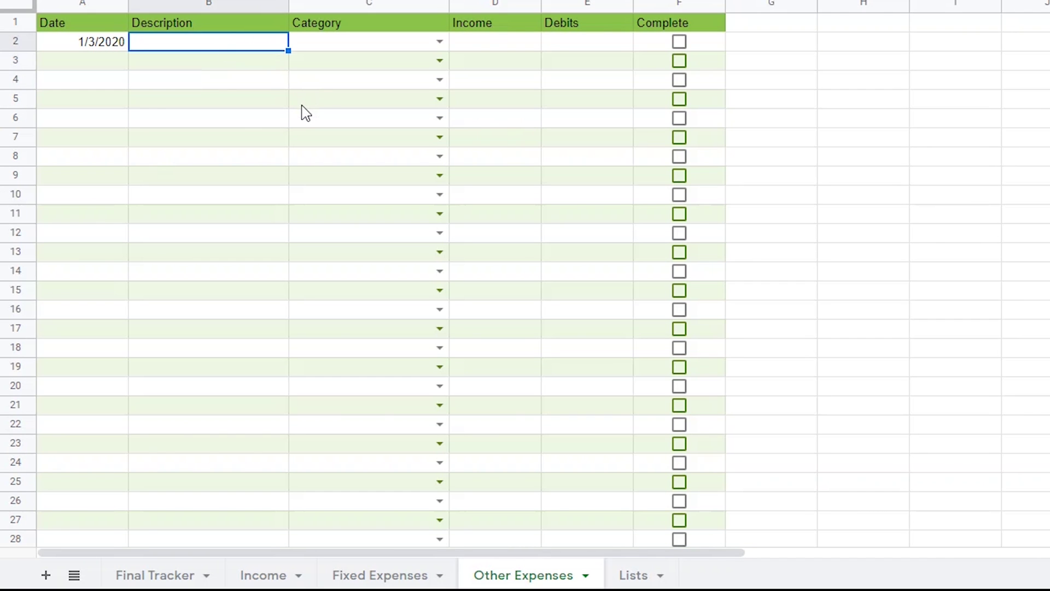
pyautogui.write('Fantasy Football Draft')
pyautogui.press('Return')
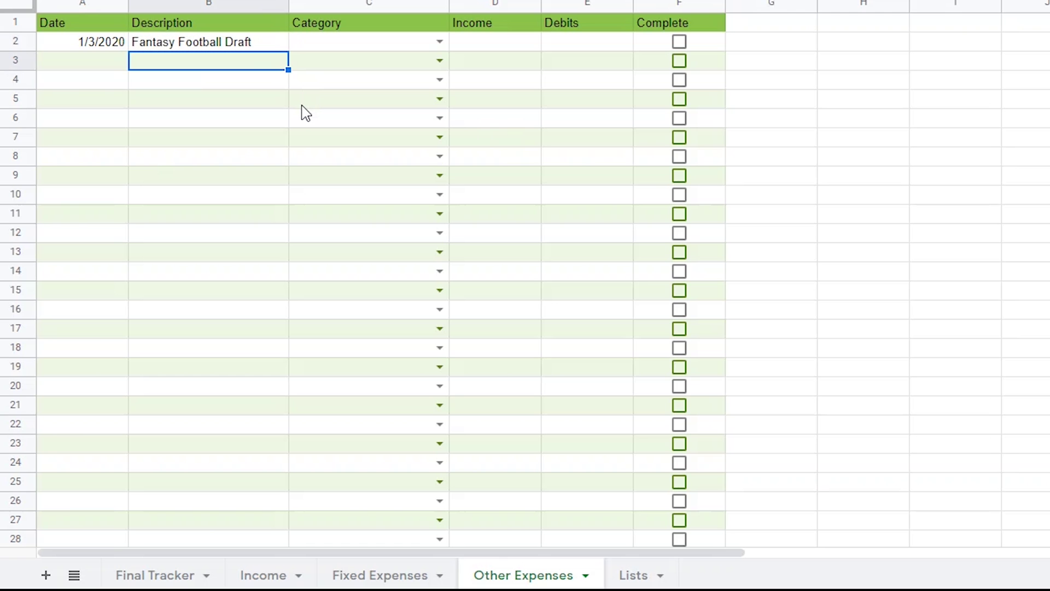
pyautogui.click(440, 42)
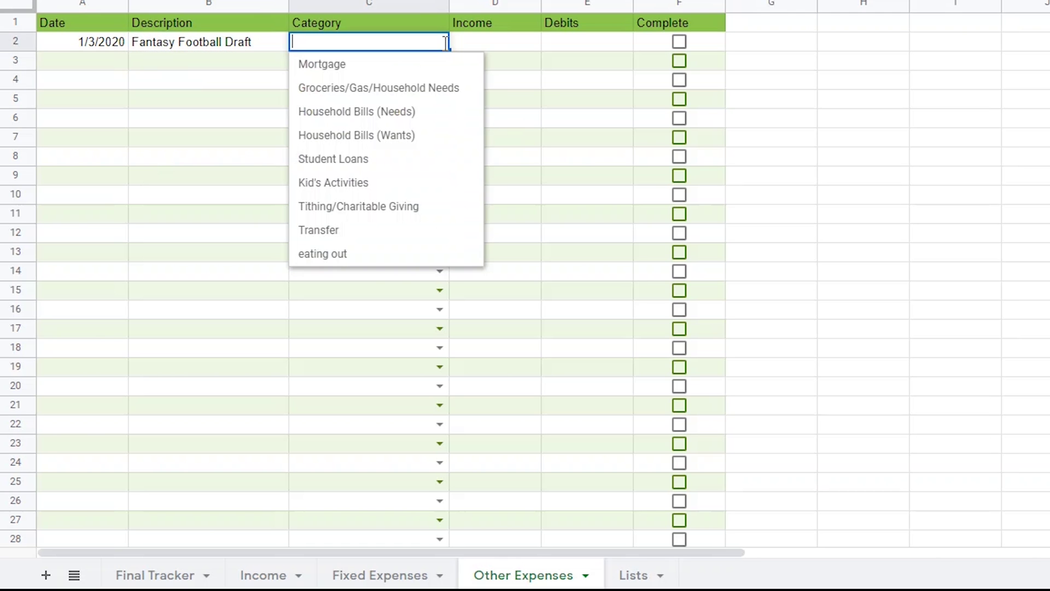
pyautogui.click(496, 48)
# Enter a $50.00 debit in E2 and recheck the C2 category choices.
pyautogui.click(590, 47)
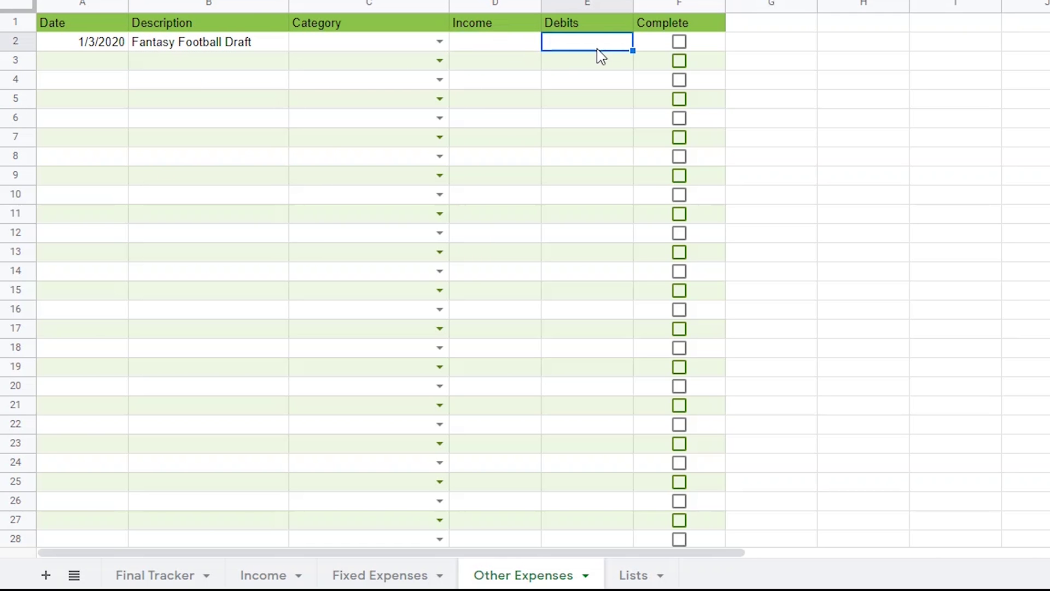
pyautogui.write('50')
pyautogui.press('Return')
pyautogui.click(338, 43)
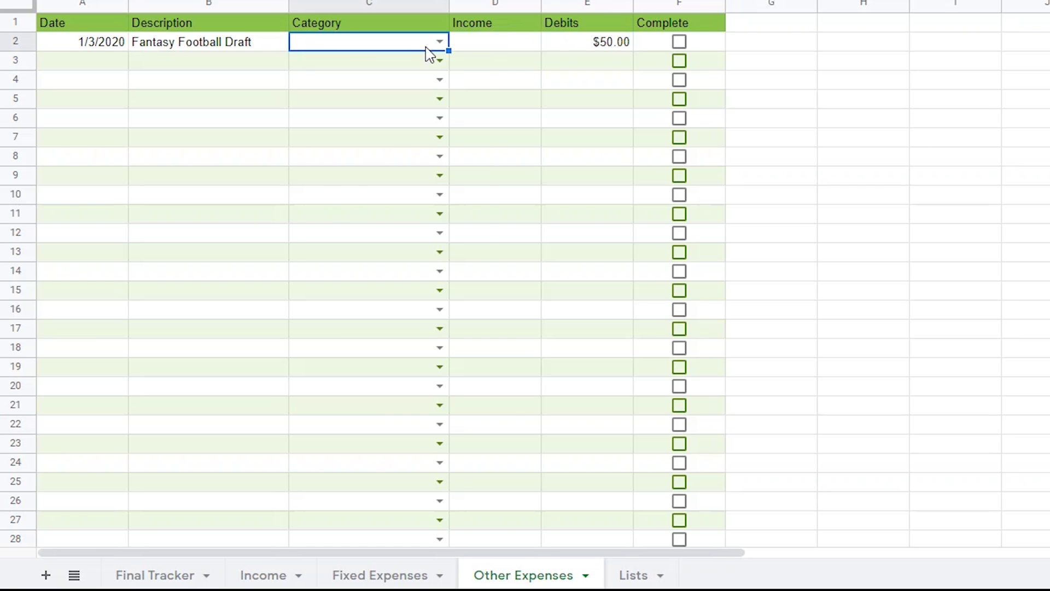
pyautogui.click(439, 42)
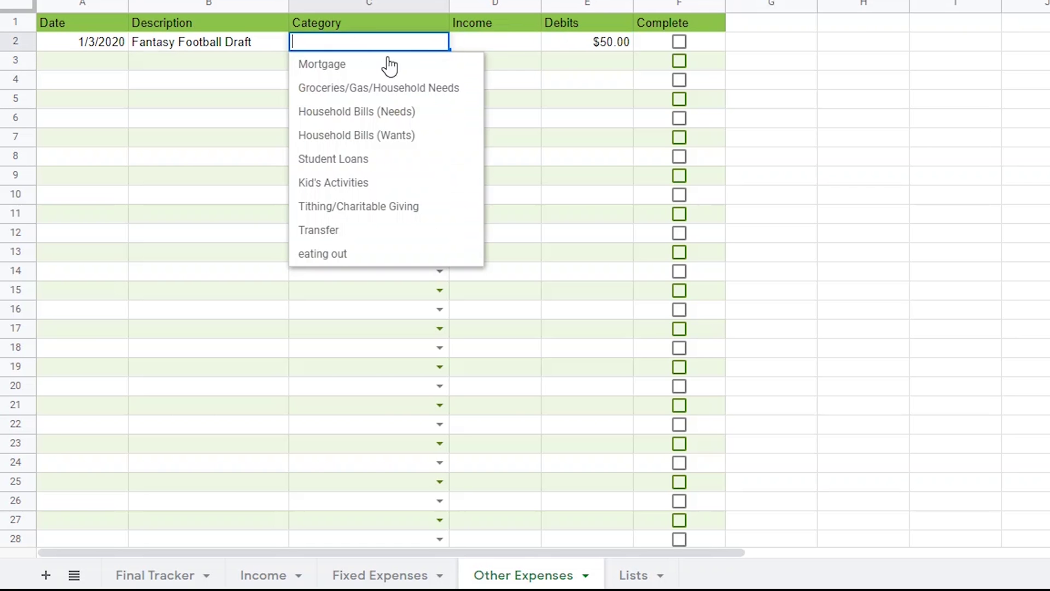
pyautogui.click(634, 575)
# Add Fun to the category list in Lists!A11 and set the Fantasy Football Draft category to Fun.
pyautogui.write('Fun')
pyautogui.press('Return')
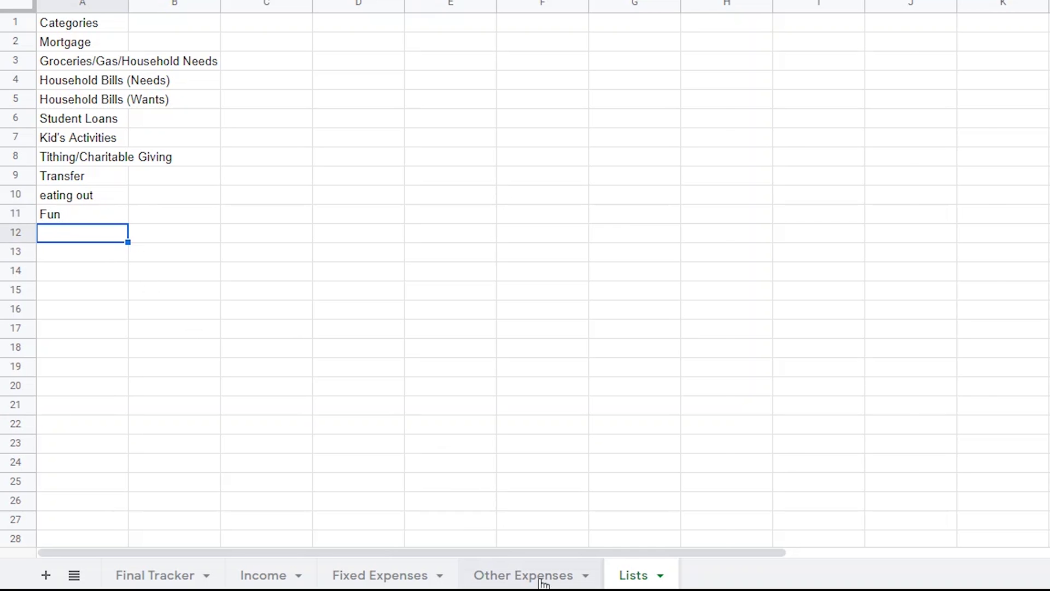
pyautogui.click(524, 575)
pyautogui.click(437, 41)
pyautogui.click(438, 42)
pyautogui.click(335, 286)
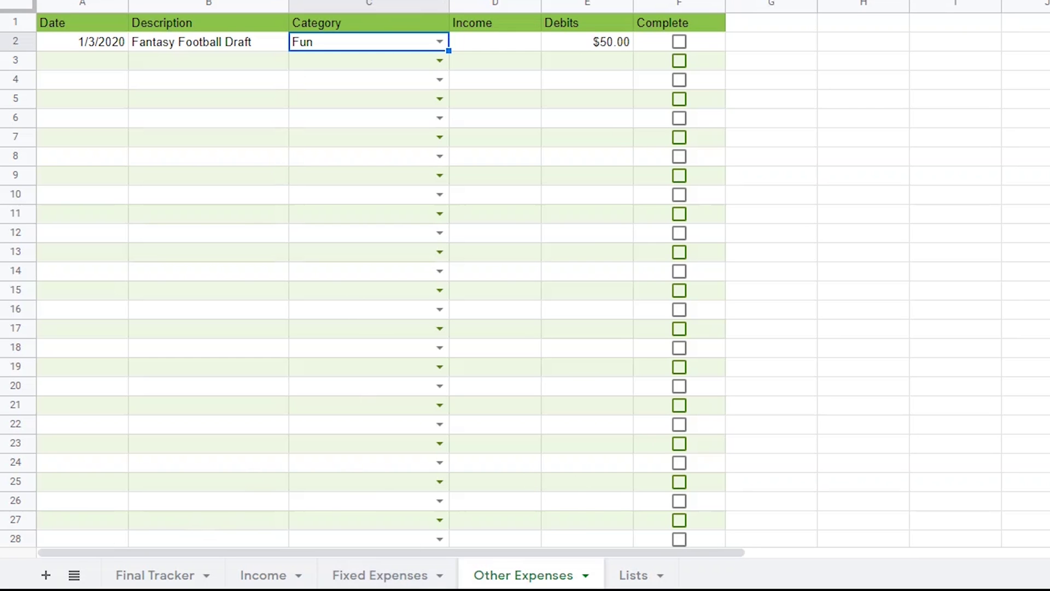
# Open the Final Tracker sheet and select cell A2.
pyautogui.click(166, 576)
pyautogui.click(68, 42)
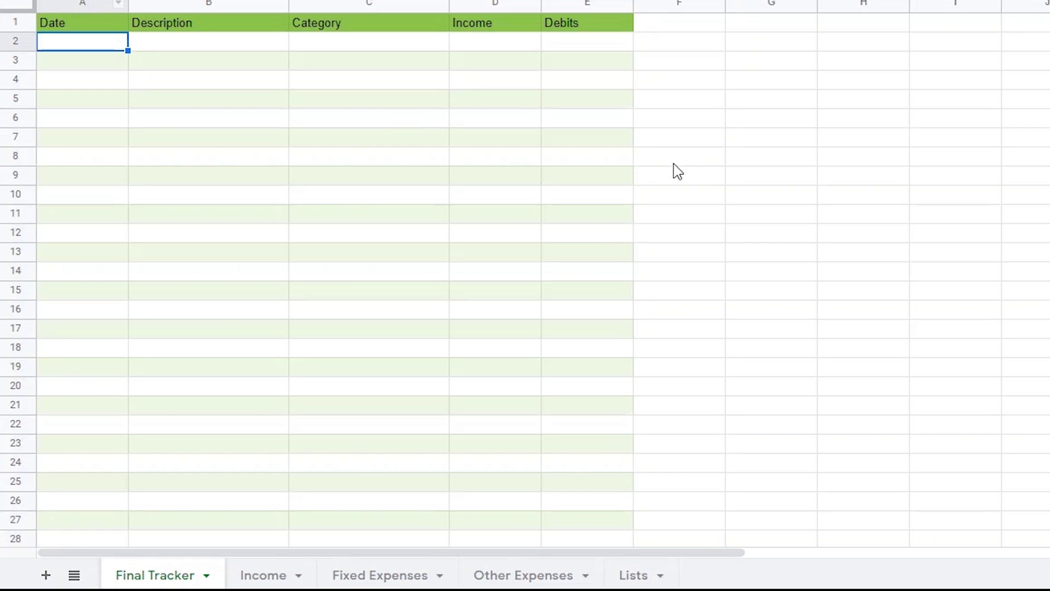
# Enter a 1/1/2020 Starting Balance row with 3000 income, then start =Query( in A3.
pyautogui.write('1/1/2020')
pyautogui.click(209, 43)
pyautogui.write('Starting Balance')
pyautogui.press('Tab')
pyautogui.write('Starting Balance')
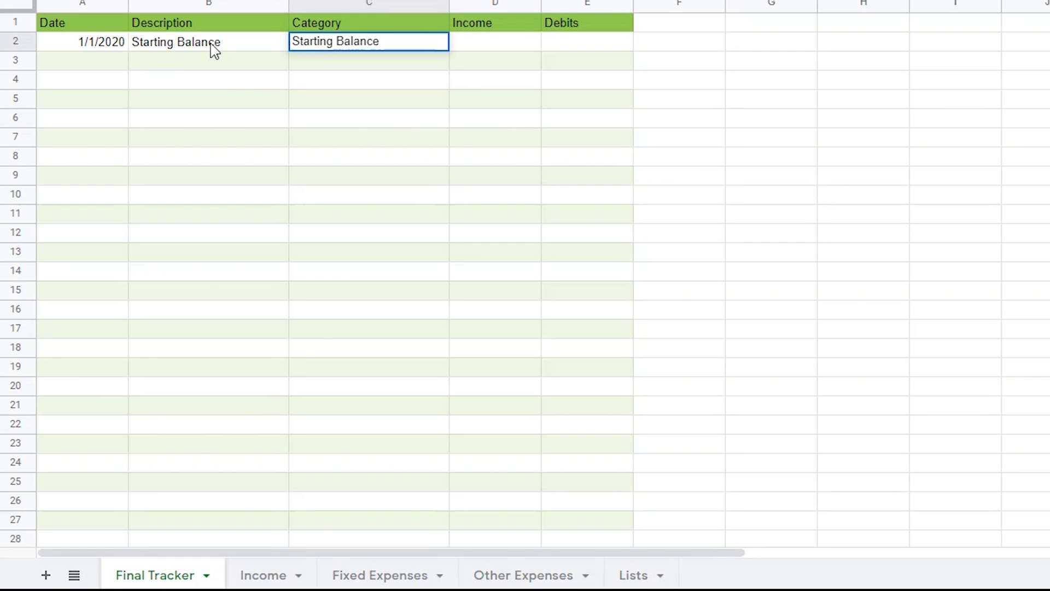
pyautogui.press('Tab')
pyautogui.write('3000')
pyautogui.press('Return')
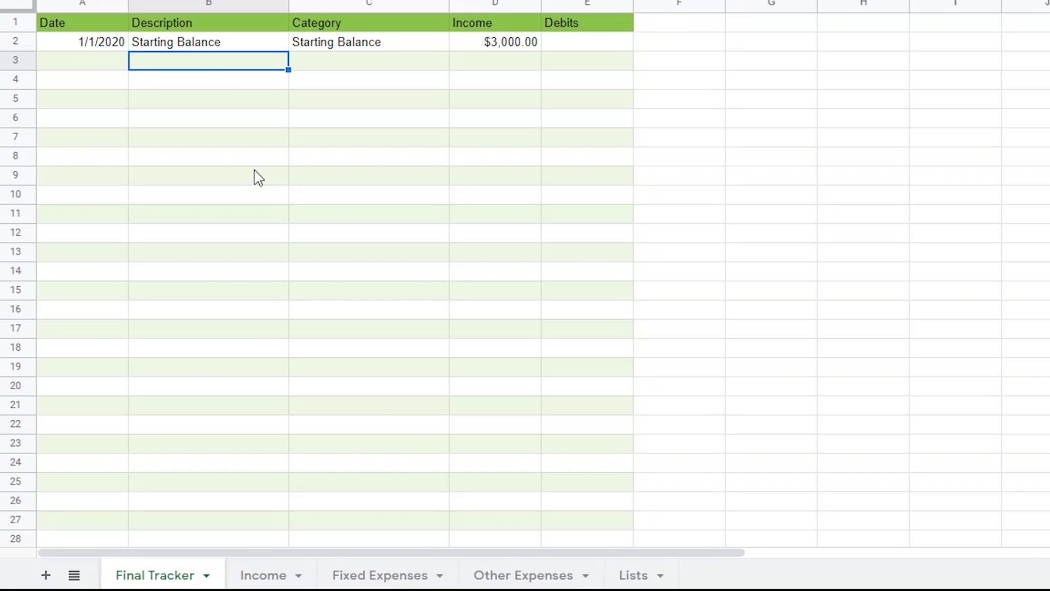
pyautogui.press('Left')
pyautogui.write('=Query(')
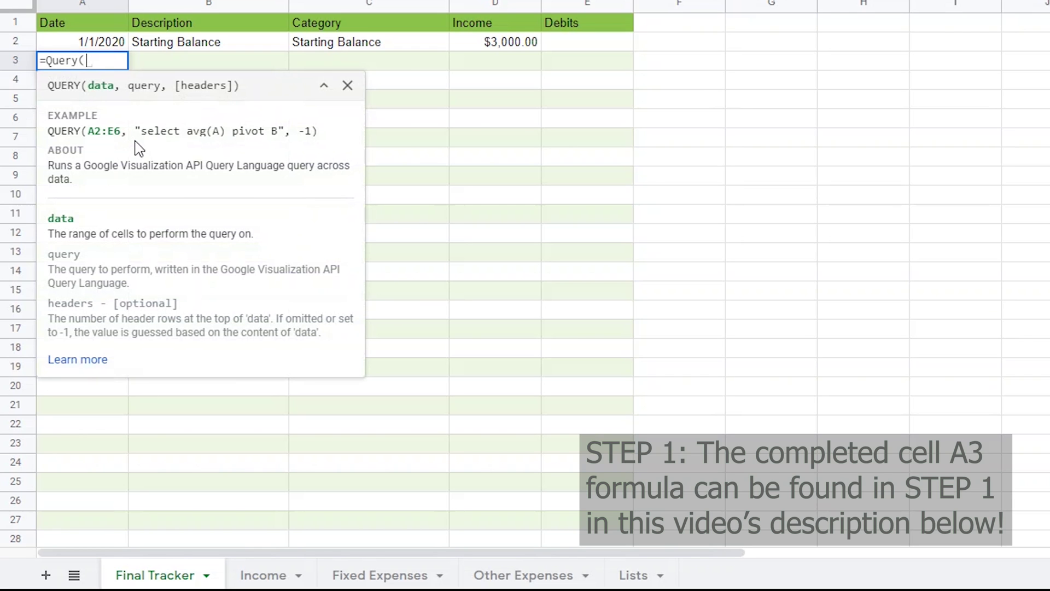
# Complete the A3 query over Income!A:E with "Select * Where NOT A is Null", 0.
pyautogui.click(263, 575)
pyautogui.moveTo(82, 5); pyautogui.dragTo(593, 5)
pyautogui.write(', ')
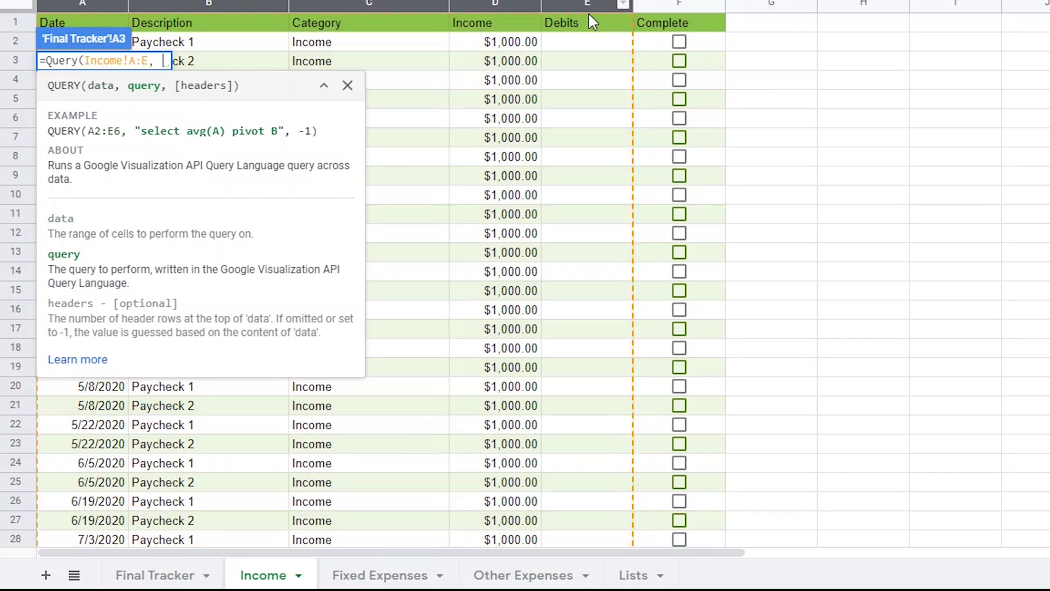
pyautogui.write('"Select ')
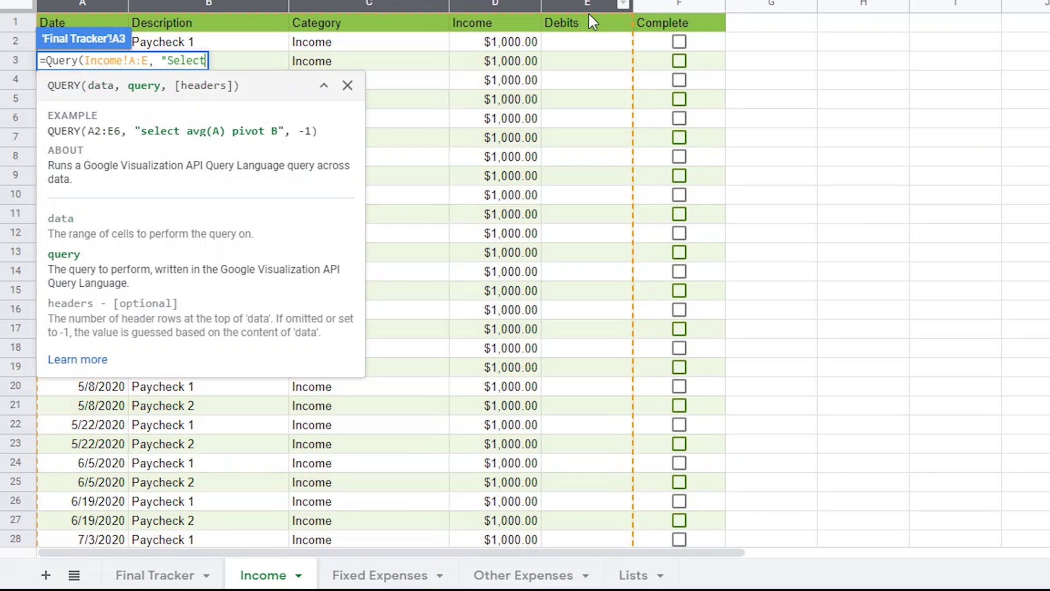
pyautogui.write('* Where NOT A')
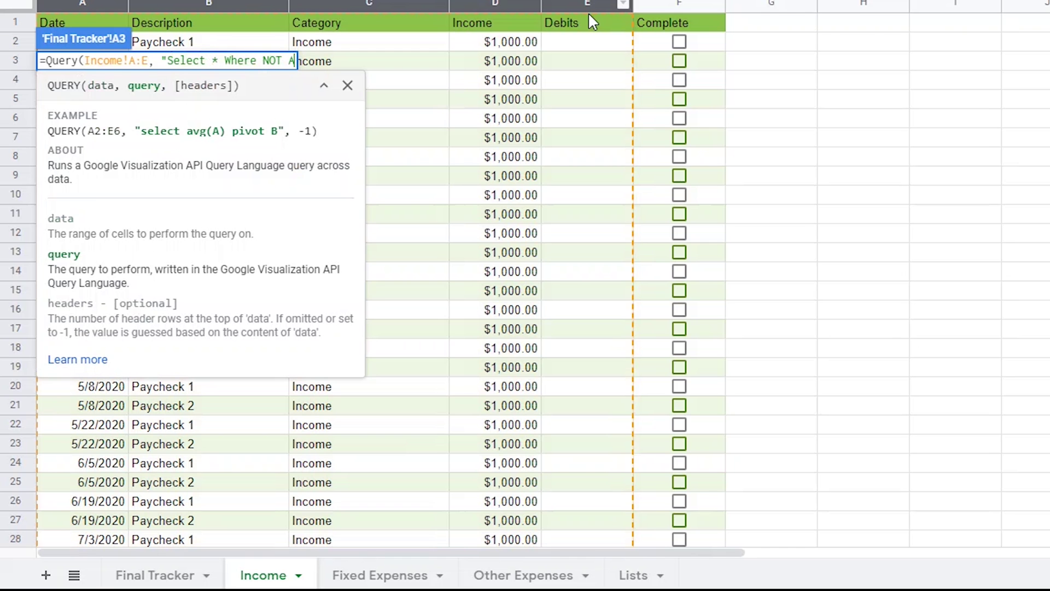
pyautogui.write(' is Null')
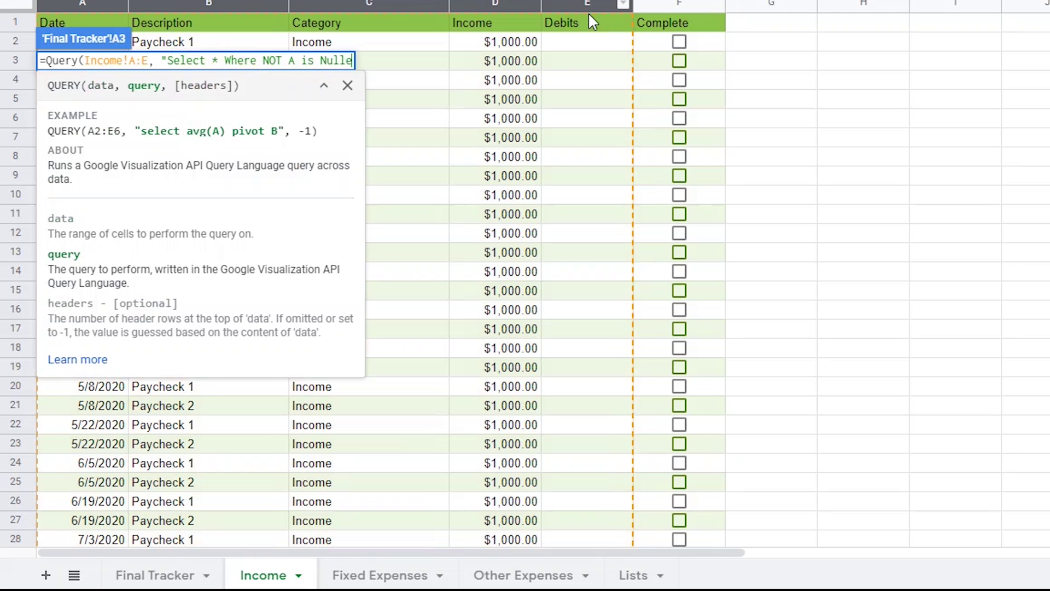
pyautogui.write('", ')
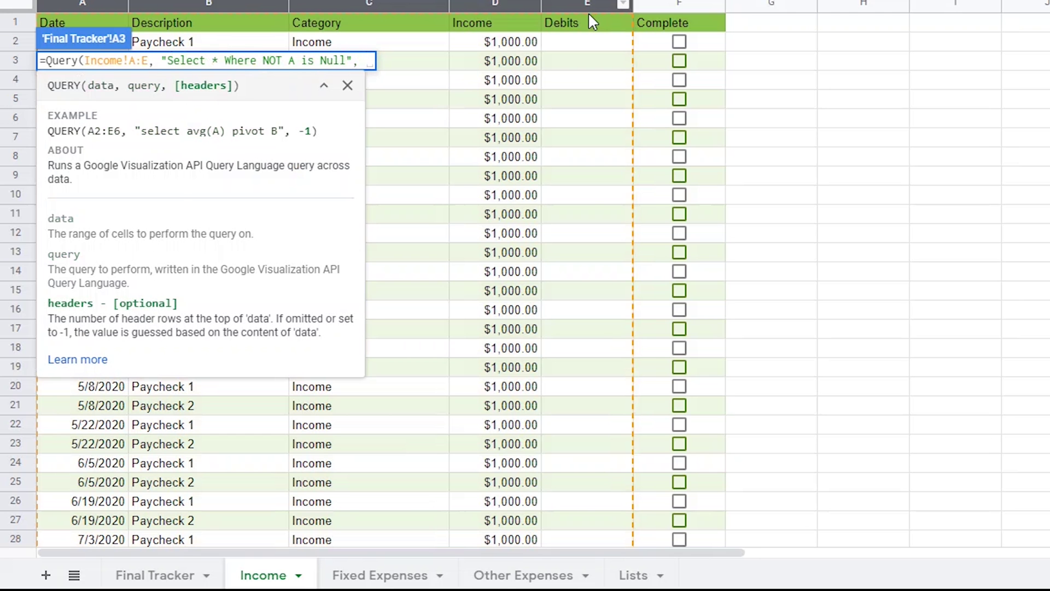
pyautogui.write('0)')
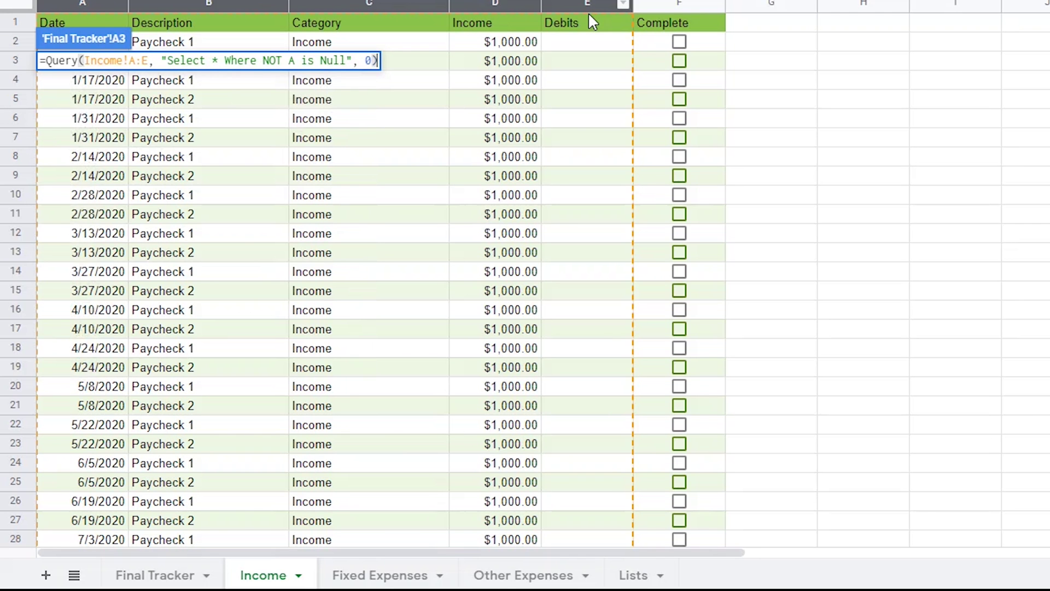
pyautogui.press('Return')
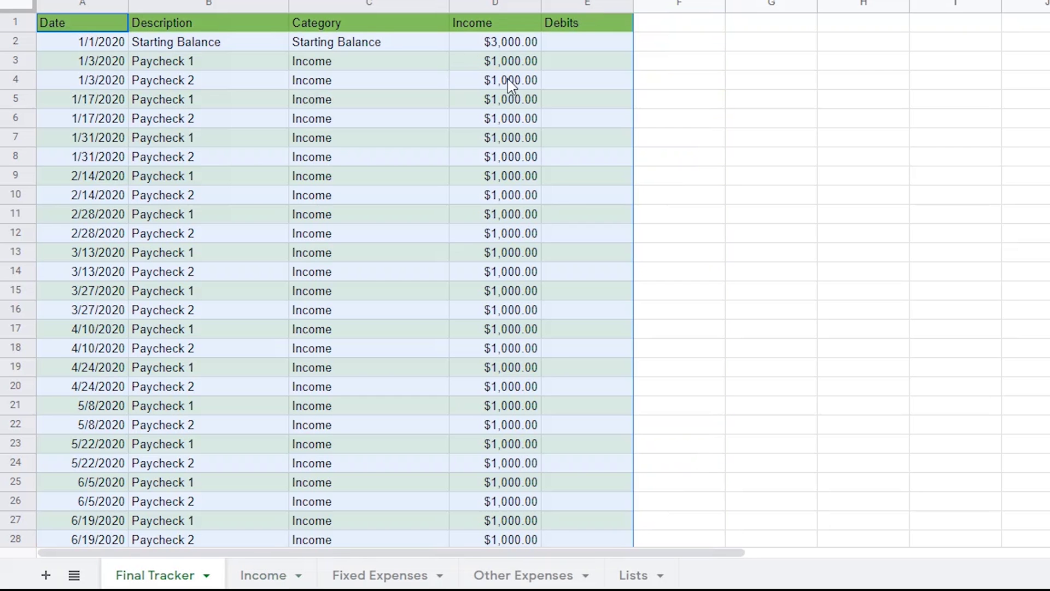
pyautogui.scroll(-6, 245, 287)
pyautogui.scroll(6, 245, 287)
pyautogui.click(90, 61)
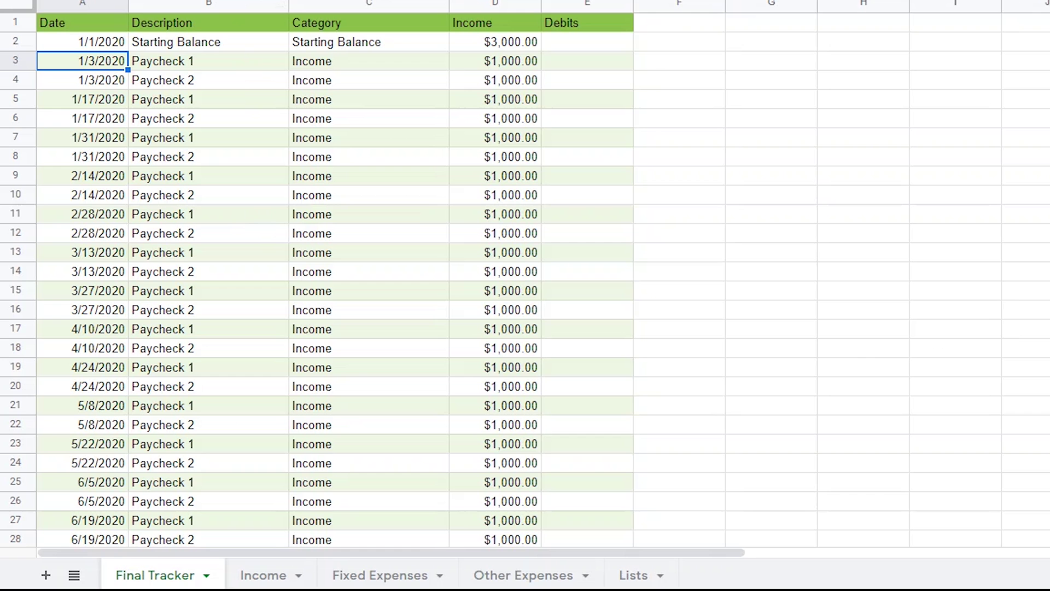
# Wrap the A3 query data in { } and stack 'Fixed Expenses'!A:E after Income!A:E.
pyautogui.click(201, 48)
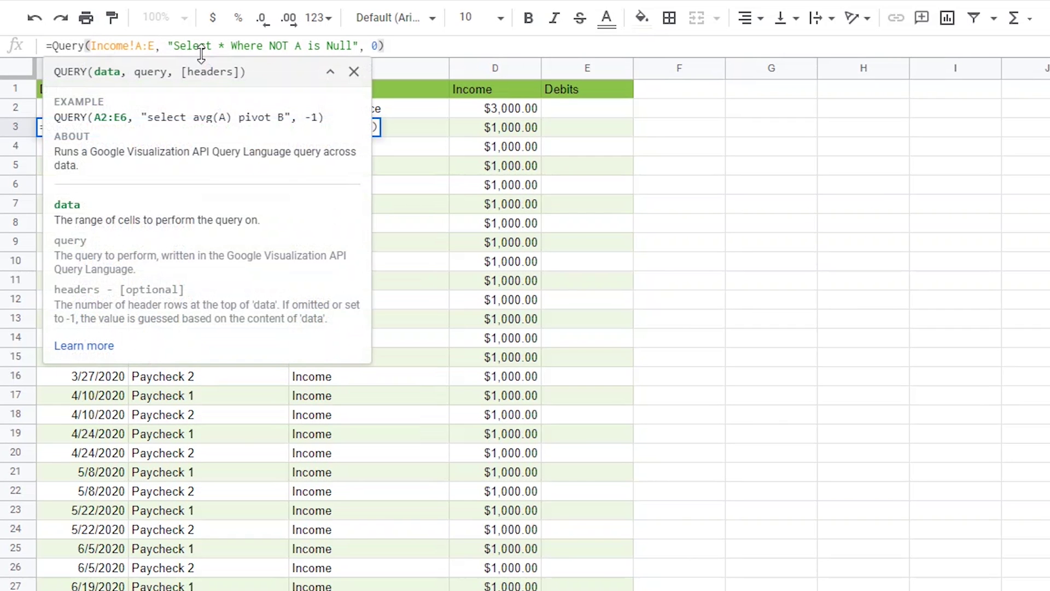
pyautogui.write('{')
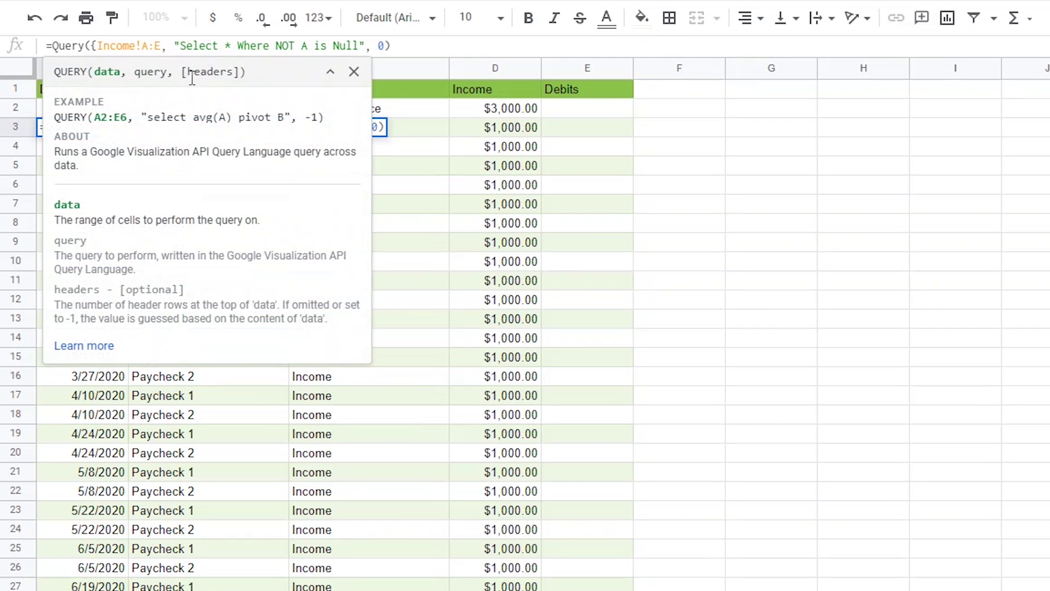
pyautogui.click(164, 46)
pyautogui.write('}')
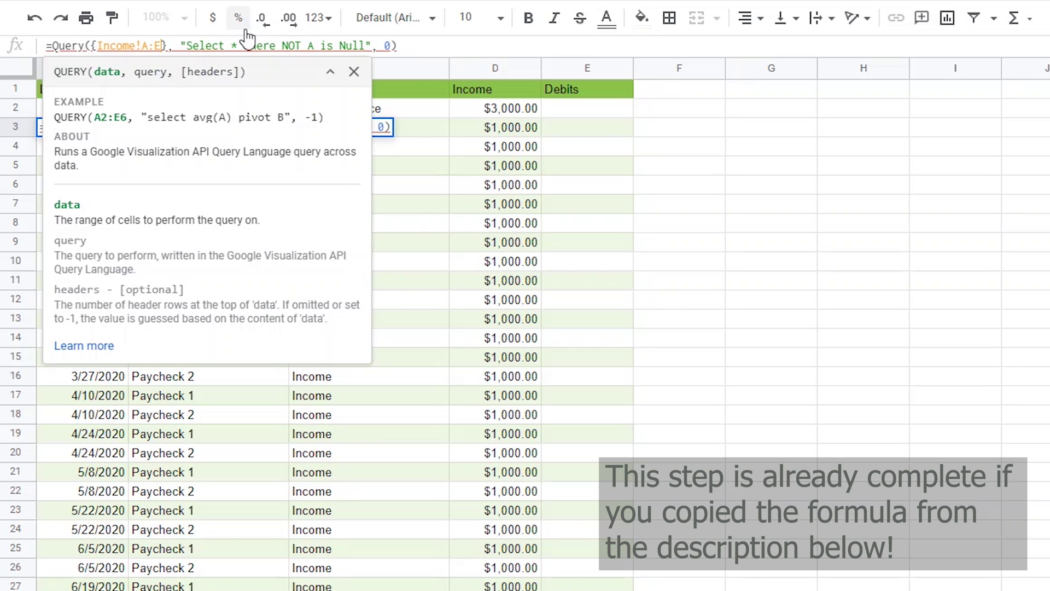
pyautogui.press('Left')
pyautogui.write(';')
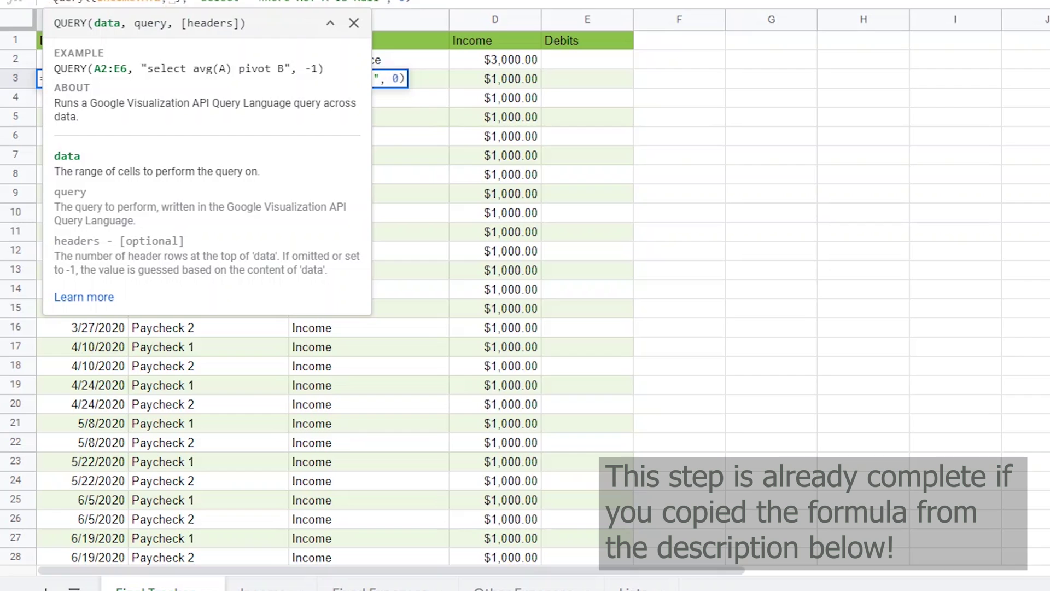
pyautogui.click(380, 589)
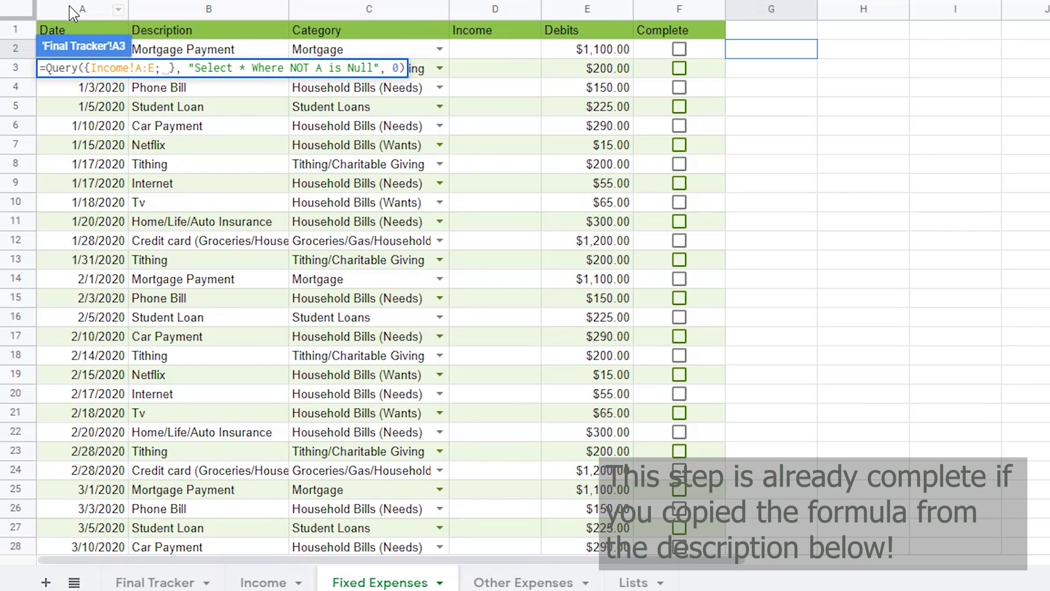
pyautogui.moveTo(73, 12); pyautogui.dragTo(562, 8)
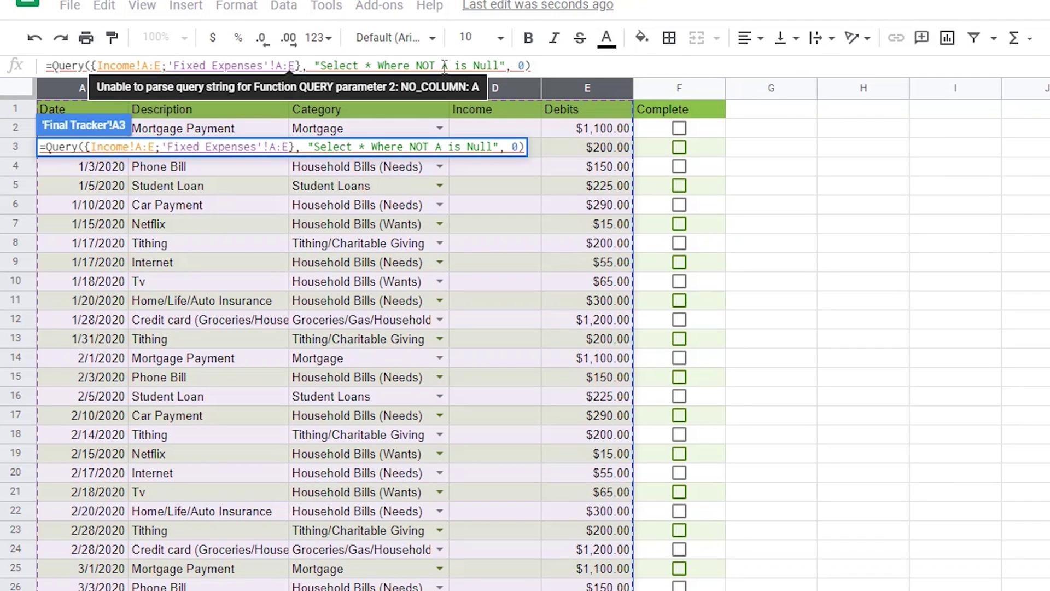
# Change A to Col1 in the query string and confirm the combined formula.
pyautogui.doubleClick(445, 65)
pyautogui.write('Col')
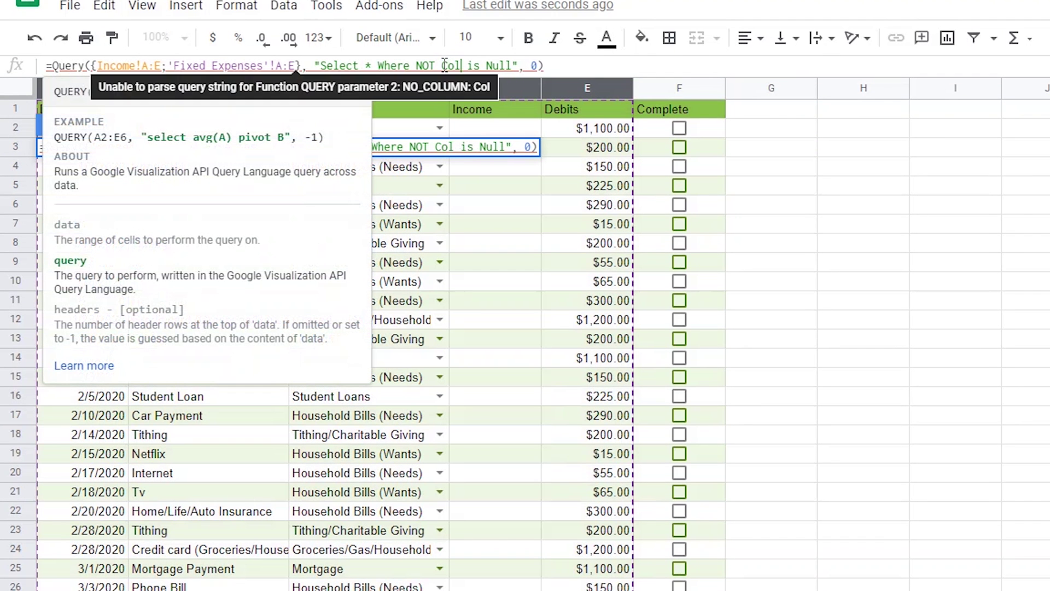
pyautogui.write('1')
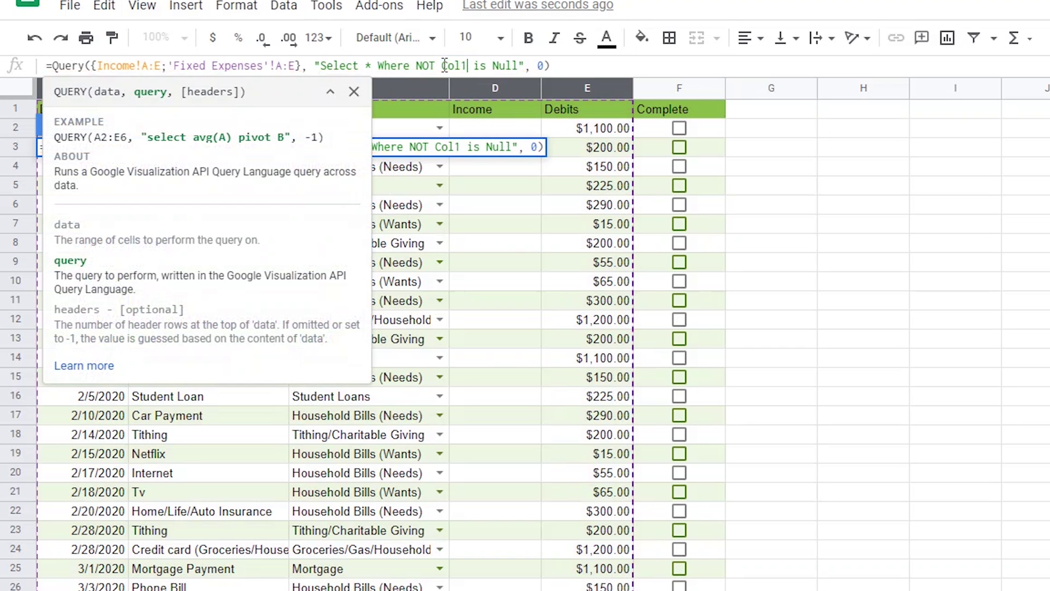
pyautogui.press('Return')
pyautogui.scroll(-10, 380, 284)
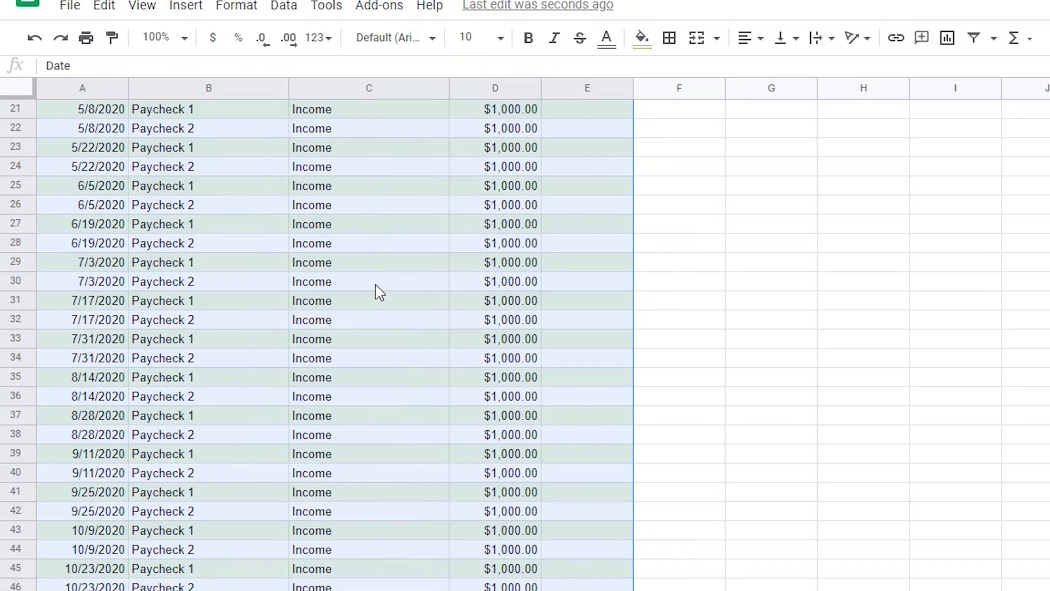
pyautogui.scroll(-9, 380, 296)
pyautogui.scroll(10, 377, 301)
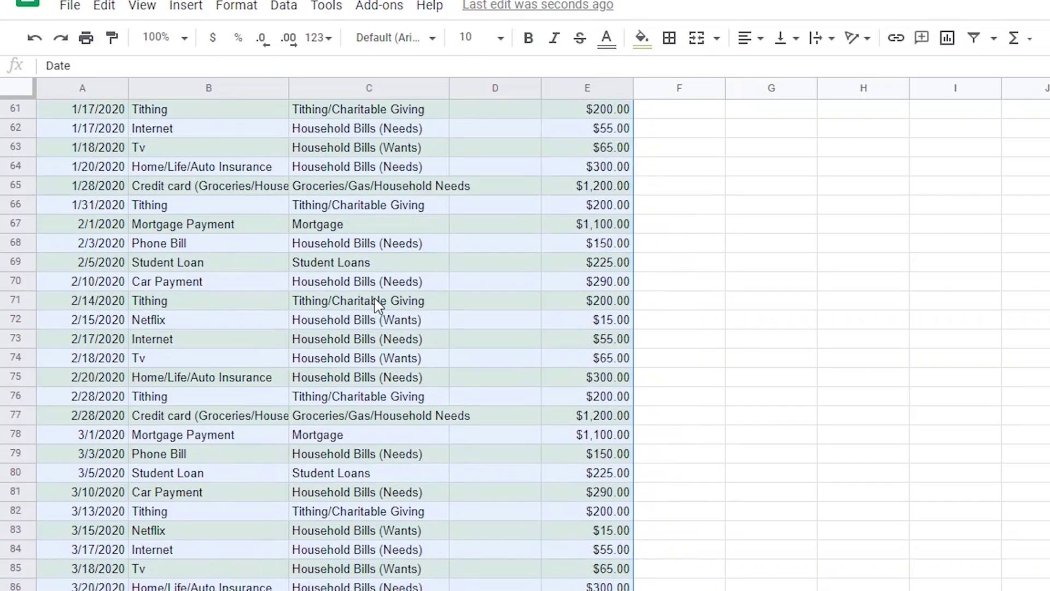
pyautogui.scroll(10, 380, 312)
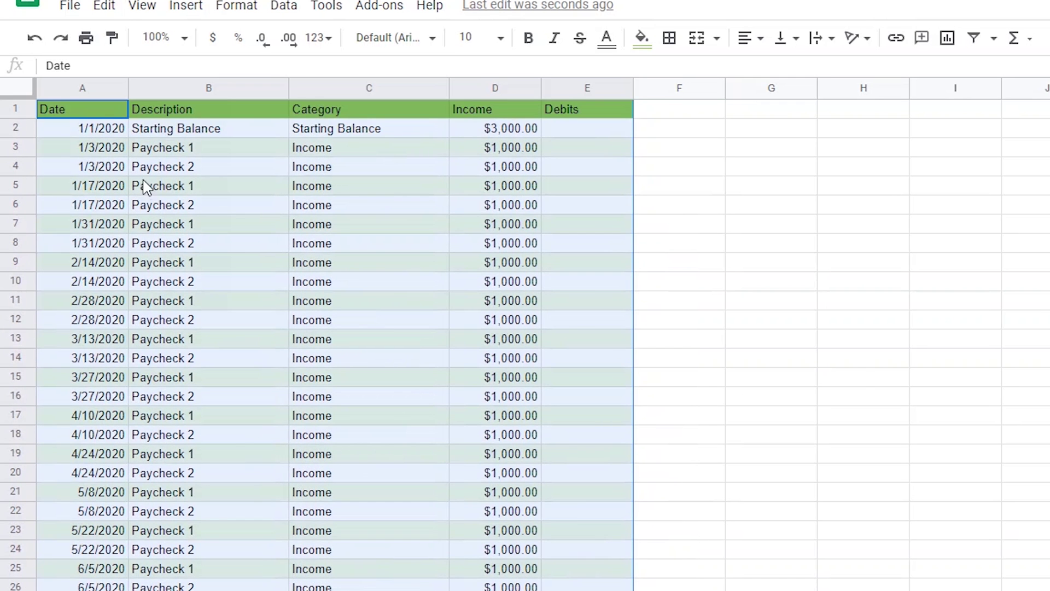
pyautogui.click(101, 156)
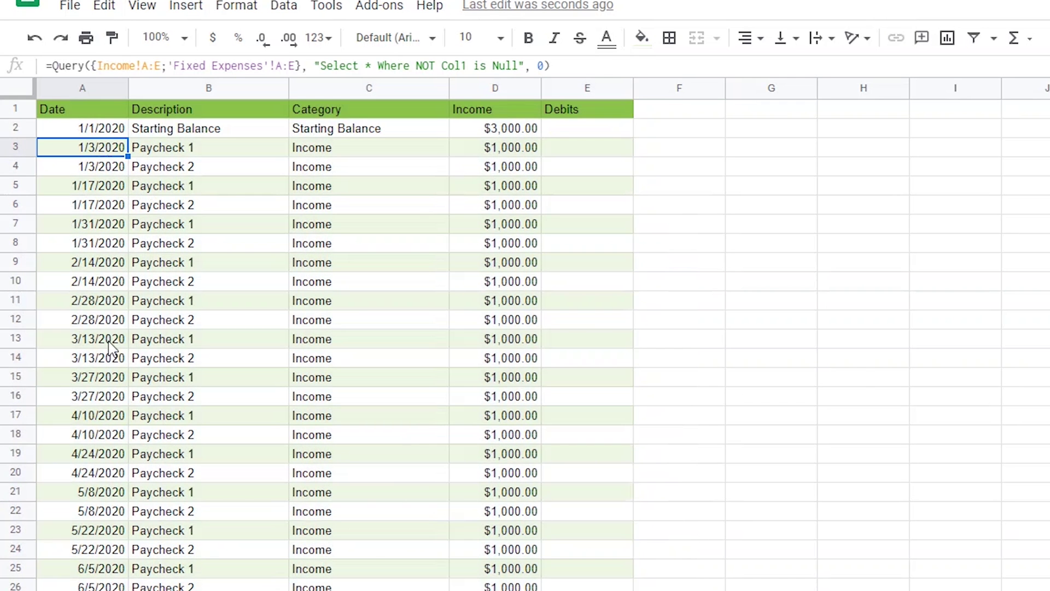
pyautogui.scroll(-3, 116, 358)
pyautogui.scroll(-1, 116, 361)
pyautogui.scroll(4, 115, 361)
# Add 'Other Expenses'!A:E as a third stacked range in the A3 query and review the results.
pyautogui.click(297, 65)
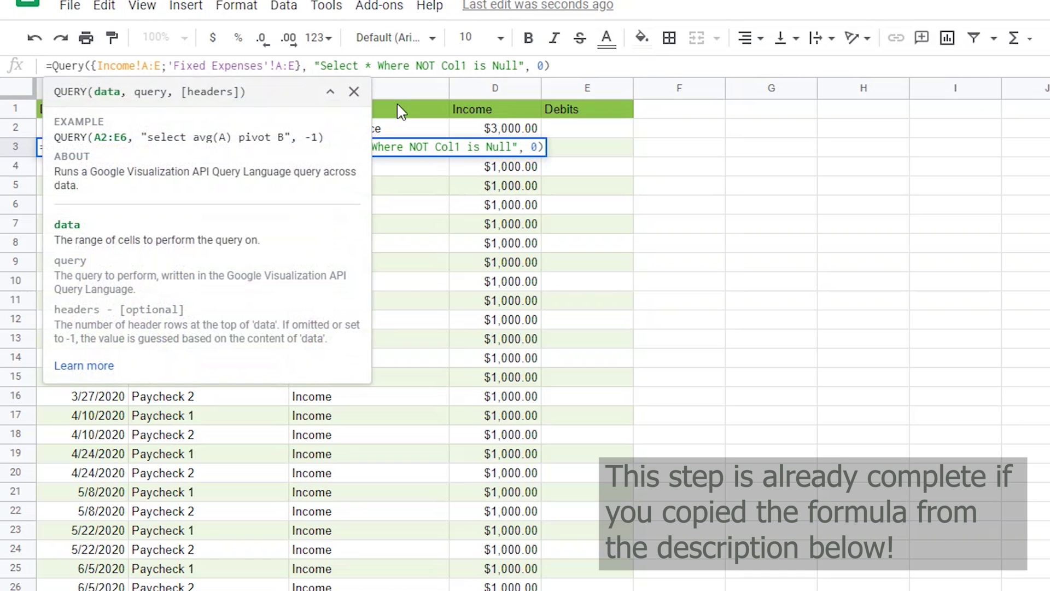
pyautogui.write(';')
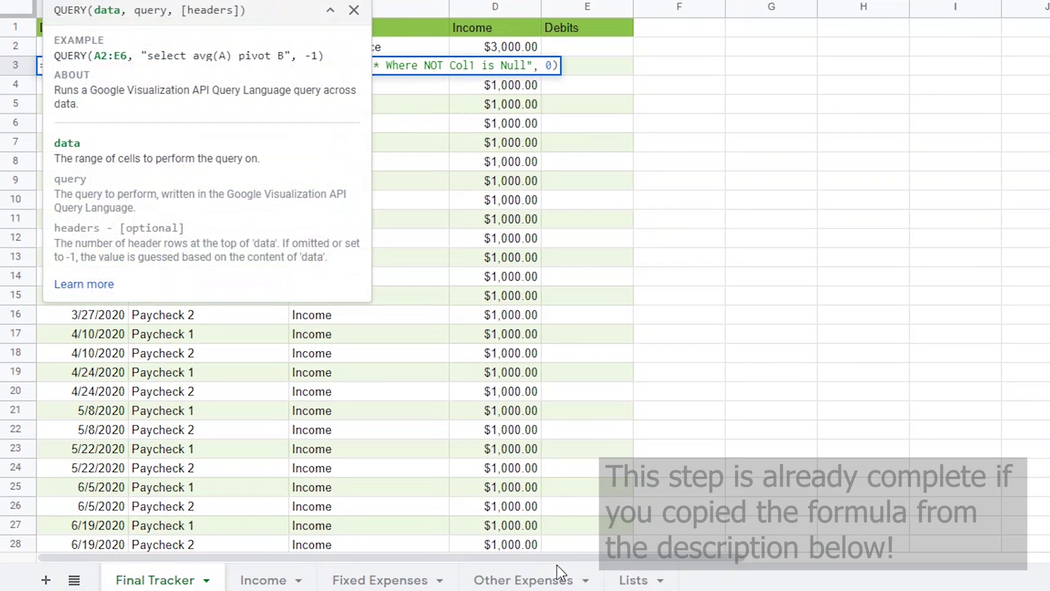
pyautogui.click(520, 579)
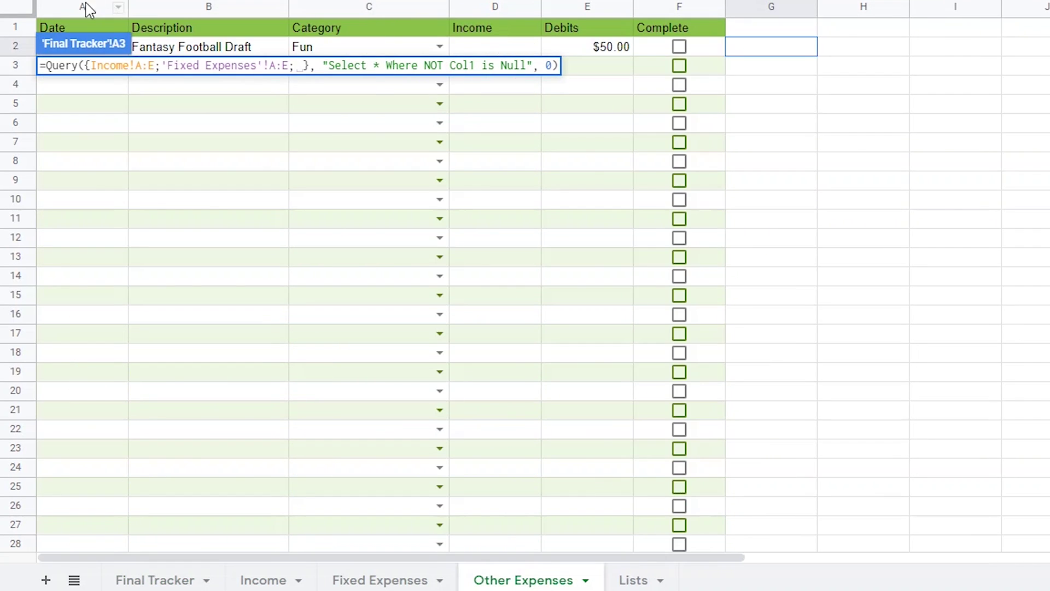
pyautogui.moveTo(86, 9); pyautogui.dragTo(566, 11)
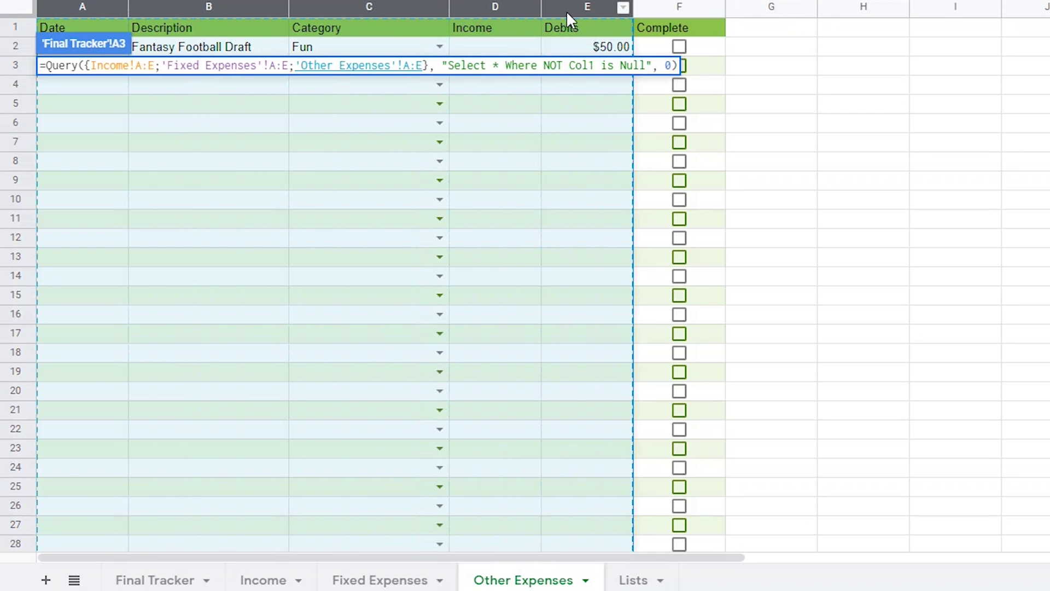
pyautogui.press('Return')
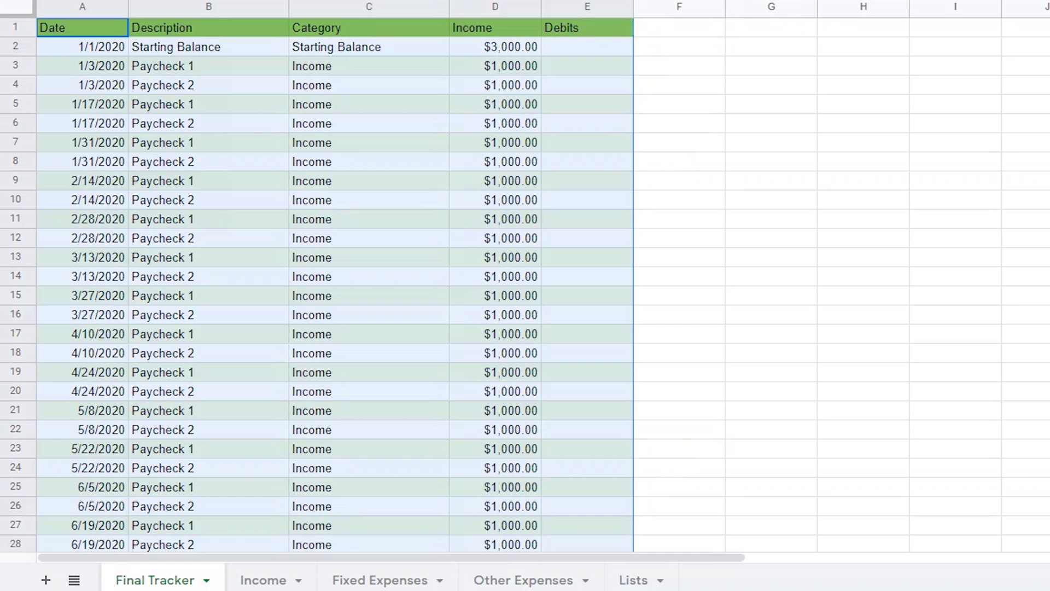
pyautogui.scroll(-20, 335, 285)
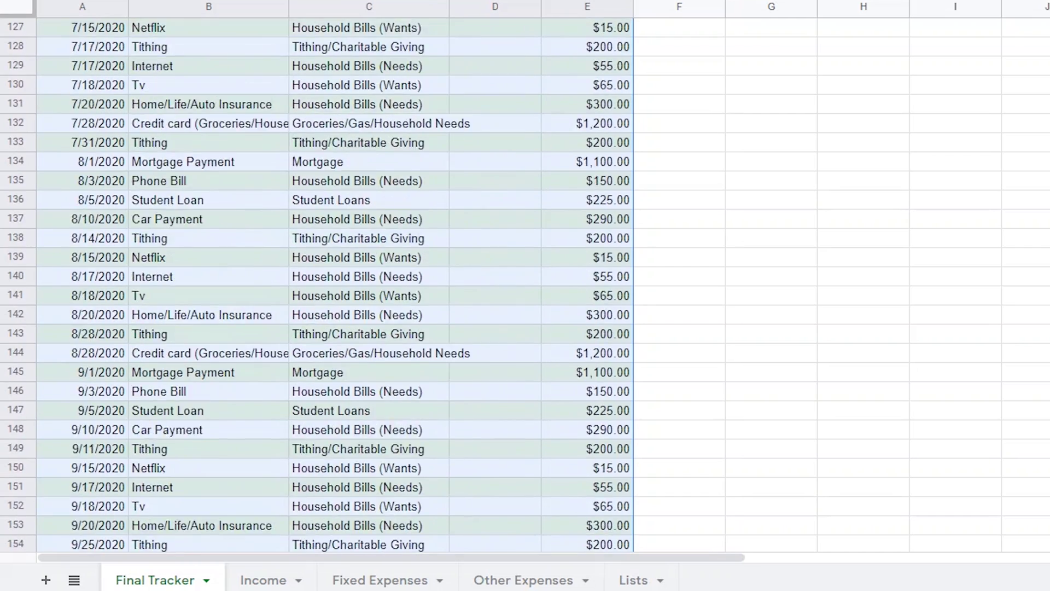
pyautogui.scroll(-1, 334, 284)
pyautogui.scroll(1, 335, 284)
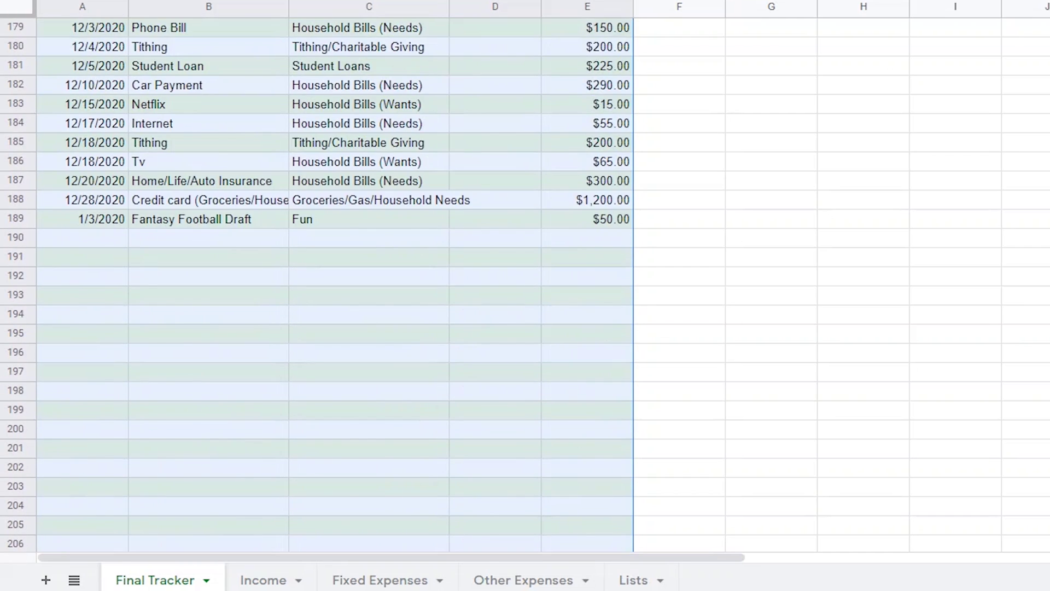
pyautogui.scroll(20, 715, 35)
pyautogui.click(90, 50)
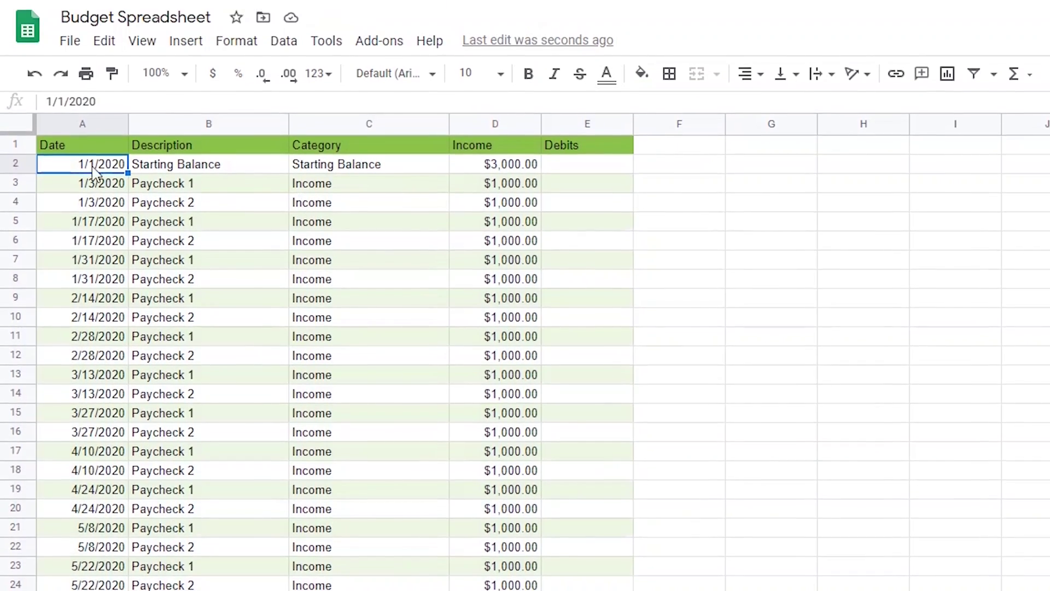
# Append ORDER by Col1 ASC to the A3 query string to sort entries by date.
pyautogui.click(90, 124)
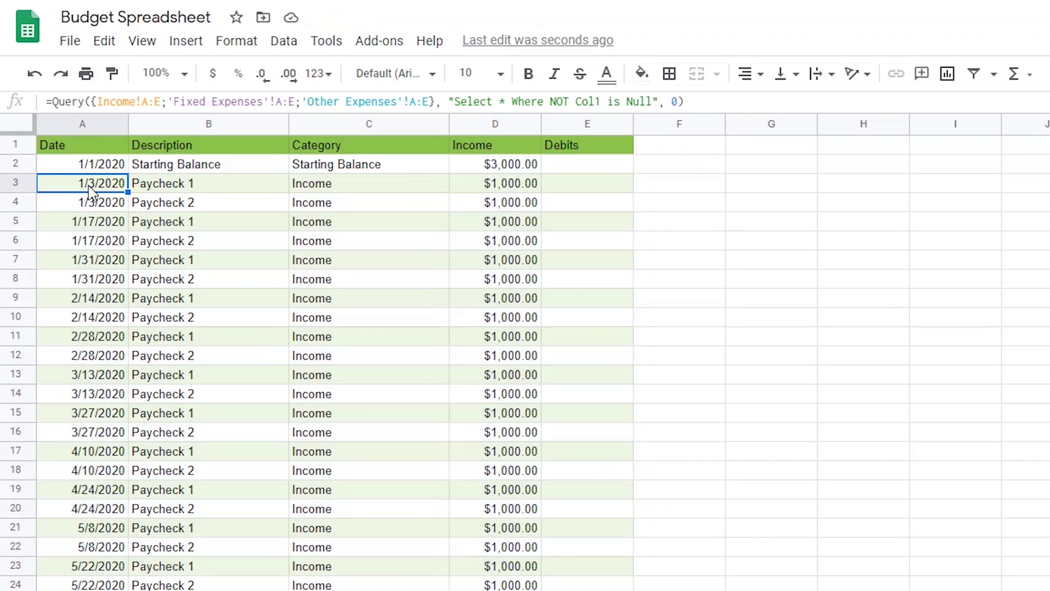
pyautogui.click(648, 101)
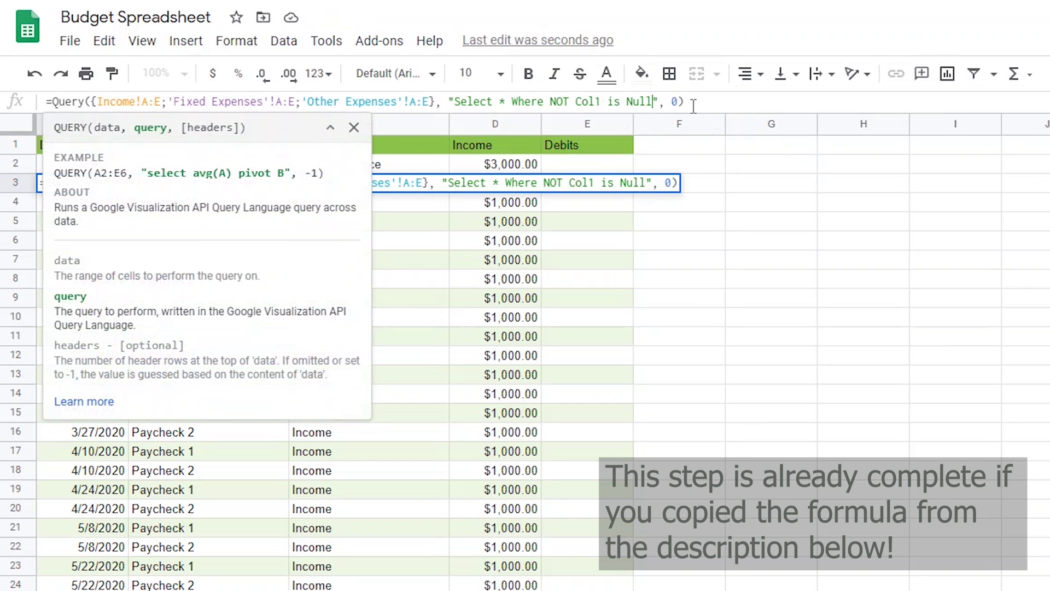
pyautogui.write('ORDER ')
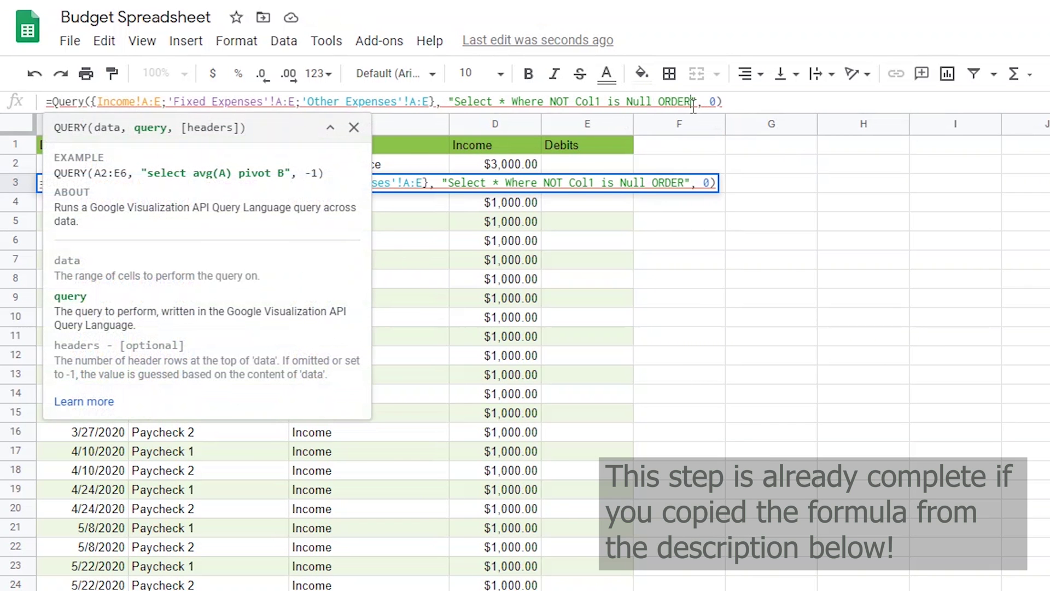
pyautogui.write('by Co')
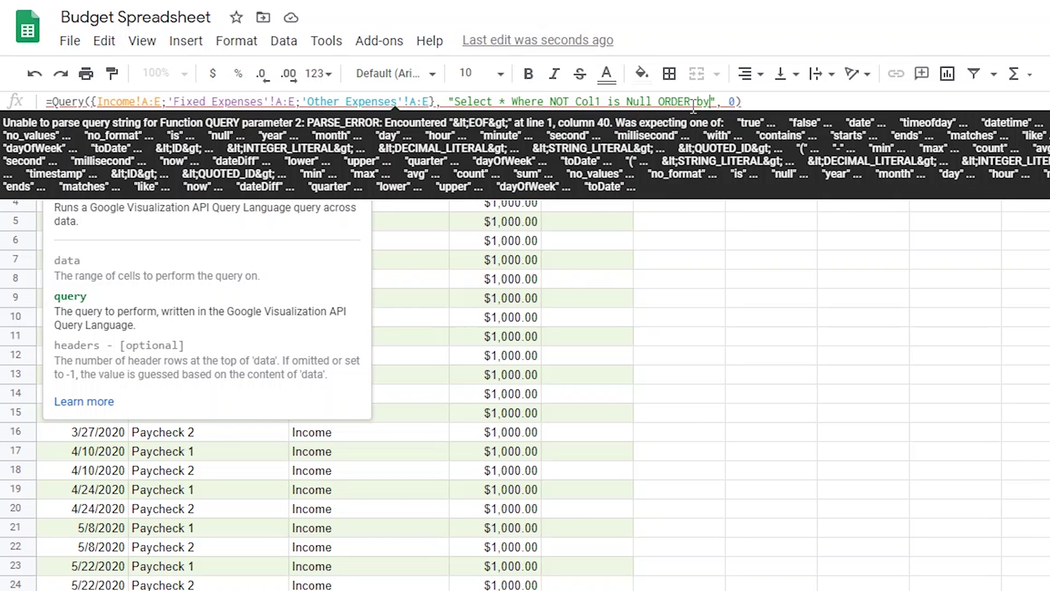
pyautogui.write('l1 A')
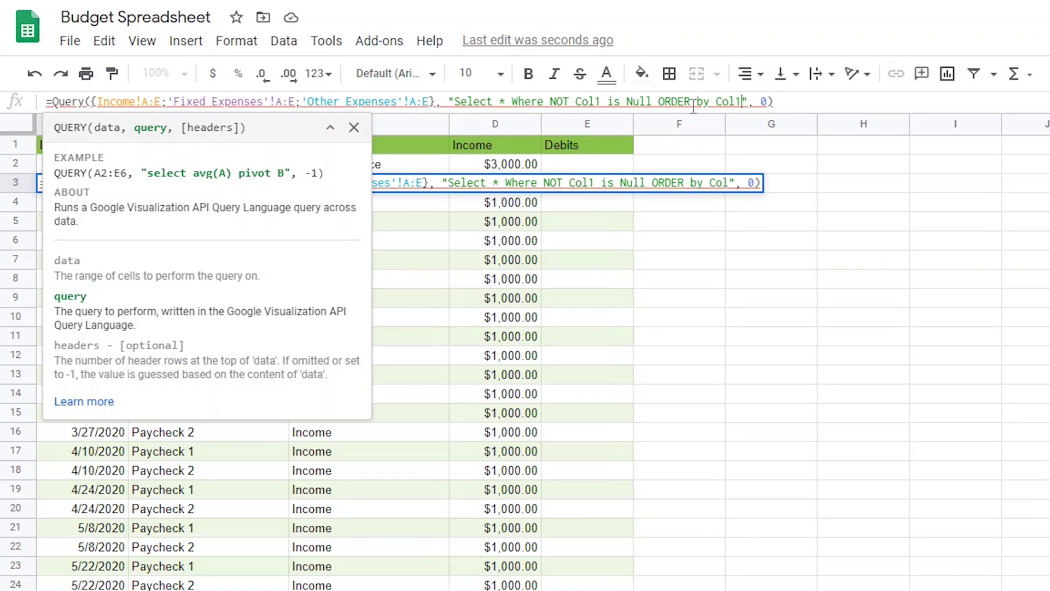
pyautogui.write('SC')
pyautogui.press('Return')
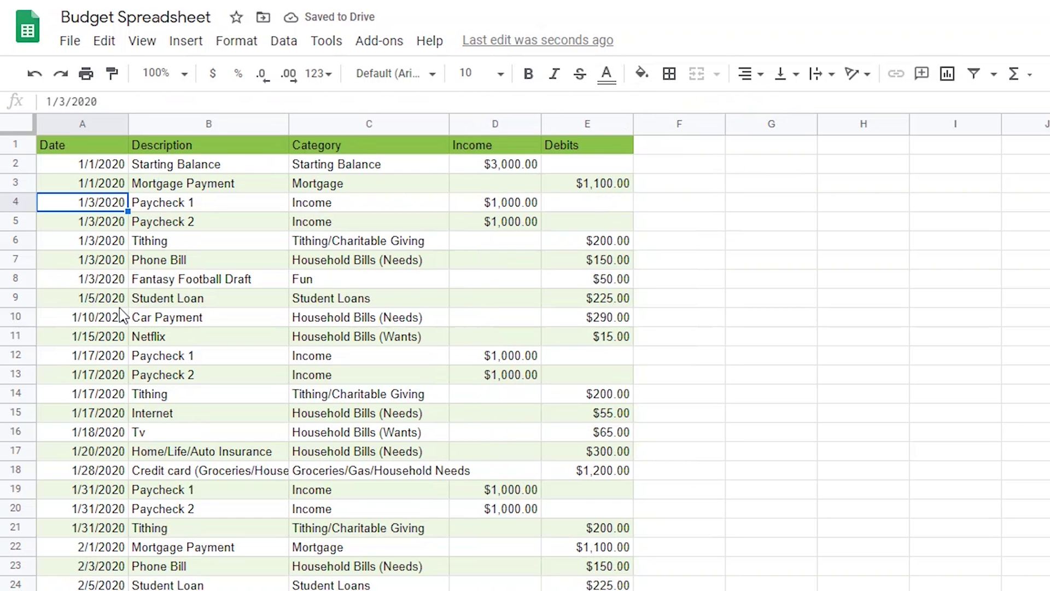
pyautogui.scroll(-4, 121, 320)
pyautogui.scroll(4, 122, 323)
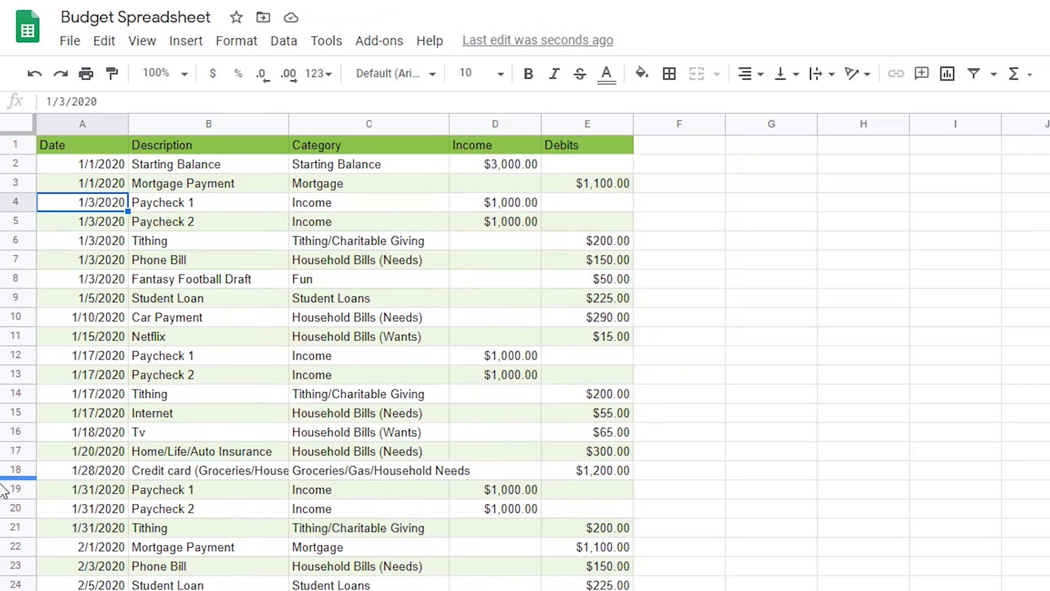
pyautogui.scroll(-2, 87, 502)
pyautogui.scroll(2, 87, 502)
# Enter Running Balance in F1 and widen column F to fit it.
pyautogui.click(675, 149)
pyautogui.write('Ru')
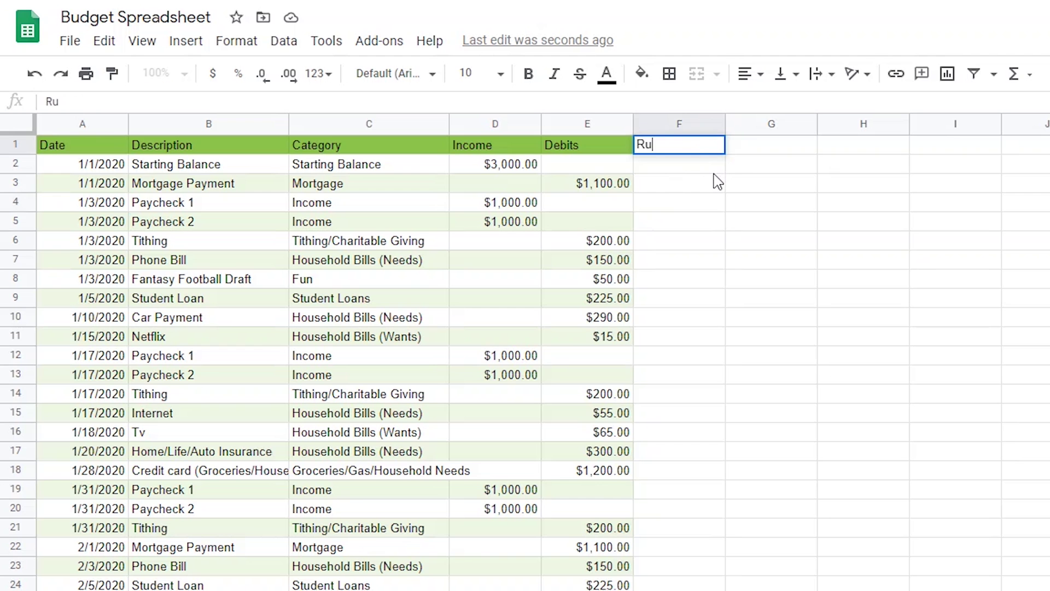
pyautogui.write('nning Bala')
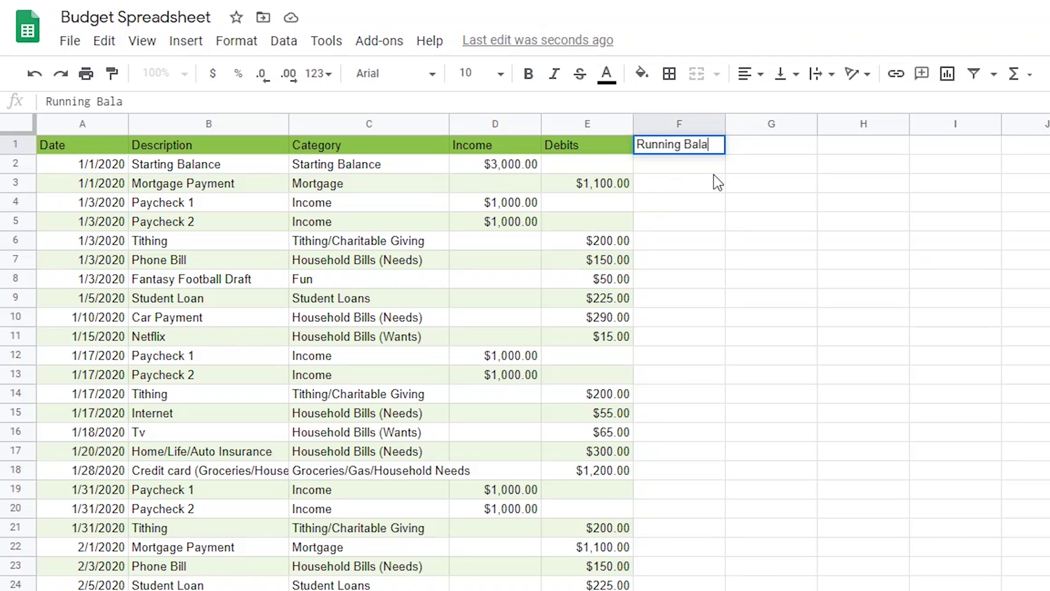
pyautogui.write('nce')
pyautogui.press('Return')
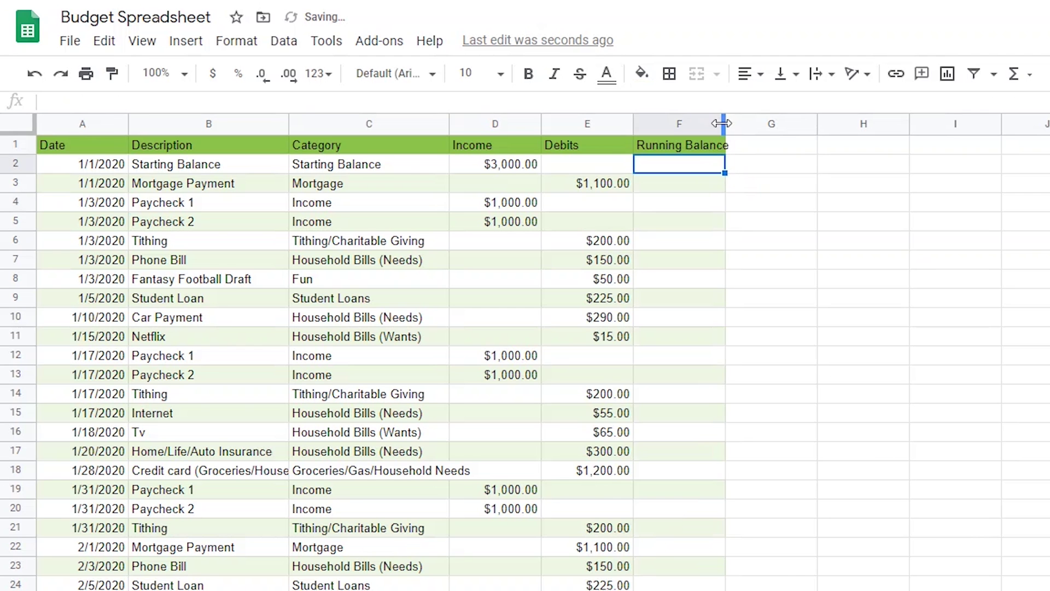
pyautogui.moveTo(722, 124); pyautogui.dragTo(738, 125)
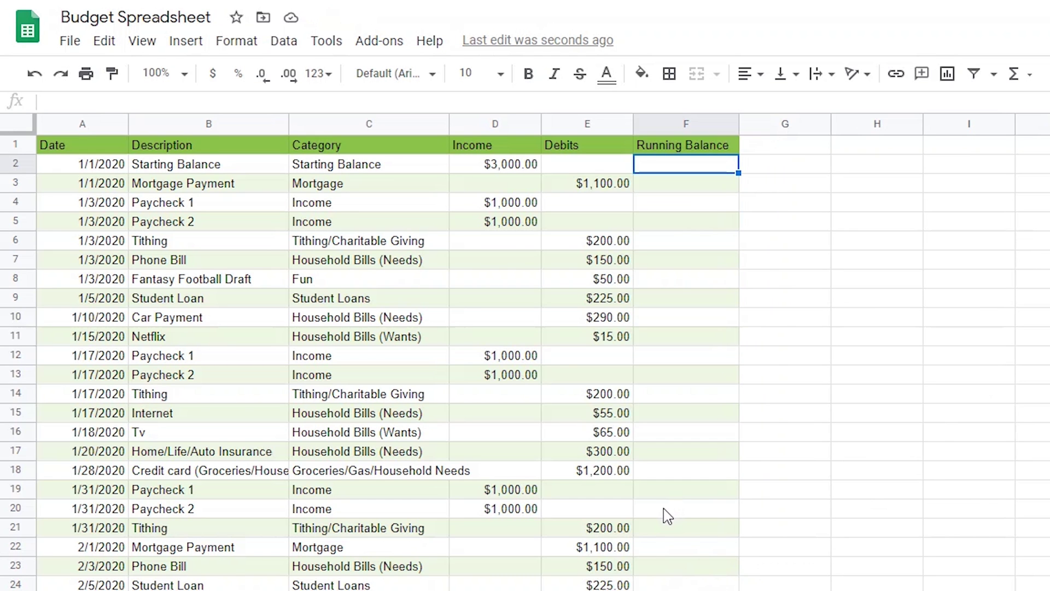
# Enter =D2 in F2 and =F2+D3-E3 in F3.
pyautogui.write('=D2')
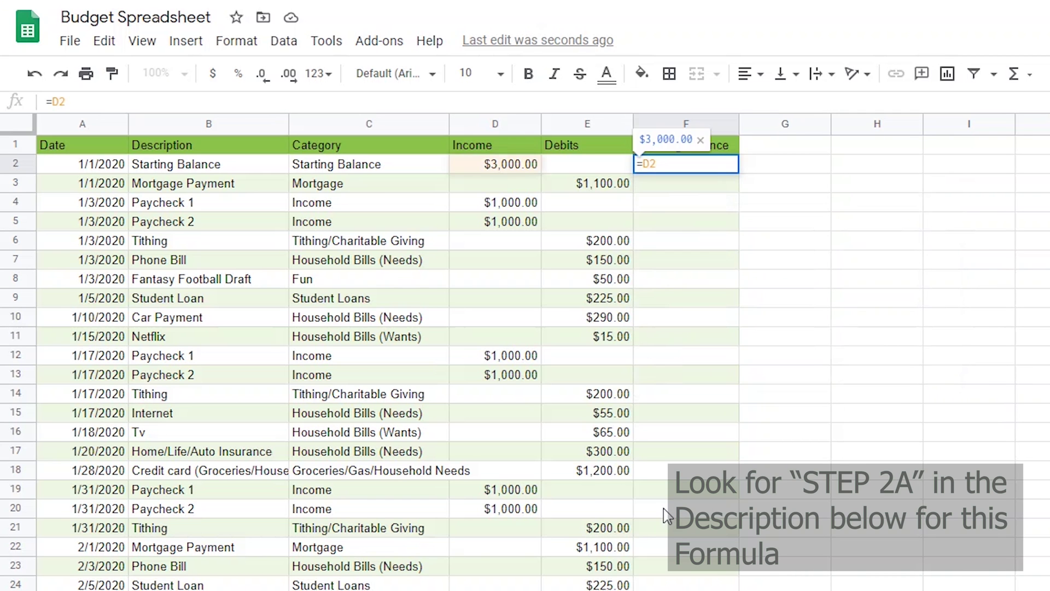
pyautogui.press('Return')
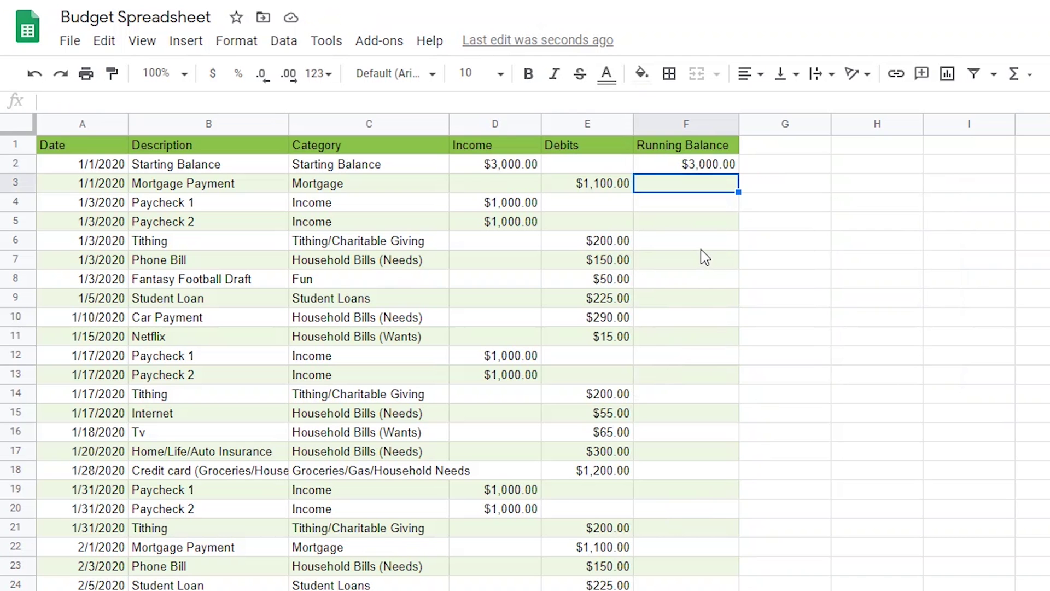
pyautogui.write('=')
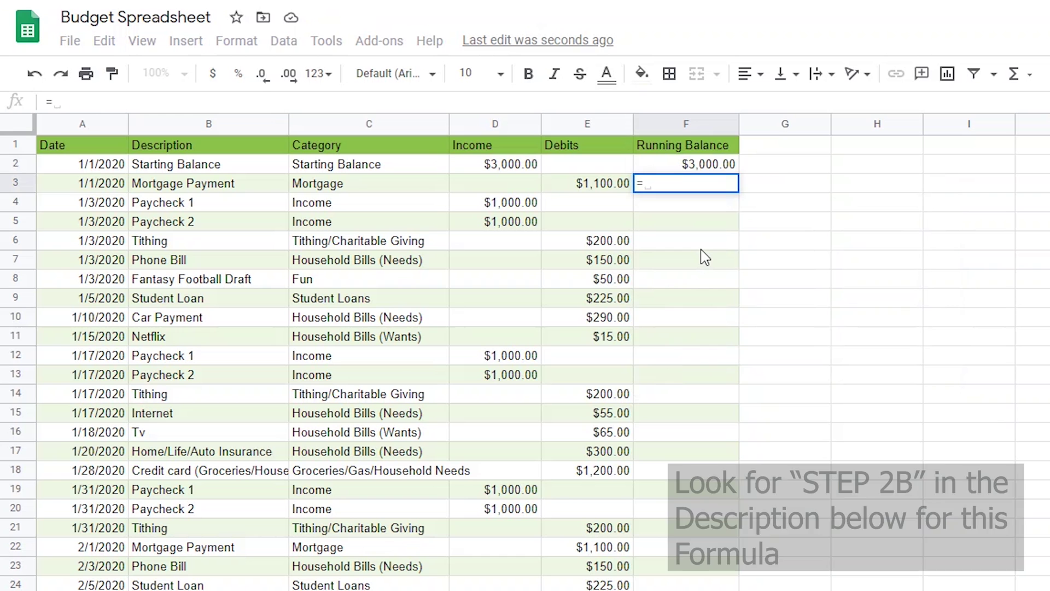
pyautogui.write('F2+')
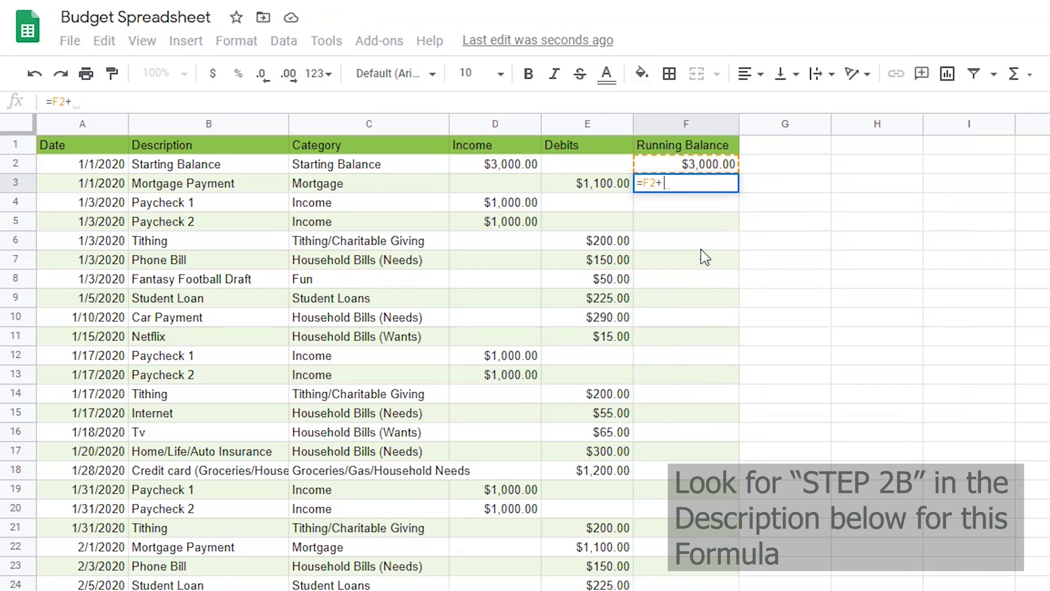
pyautogui.write('D3-E3')
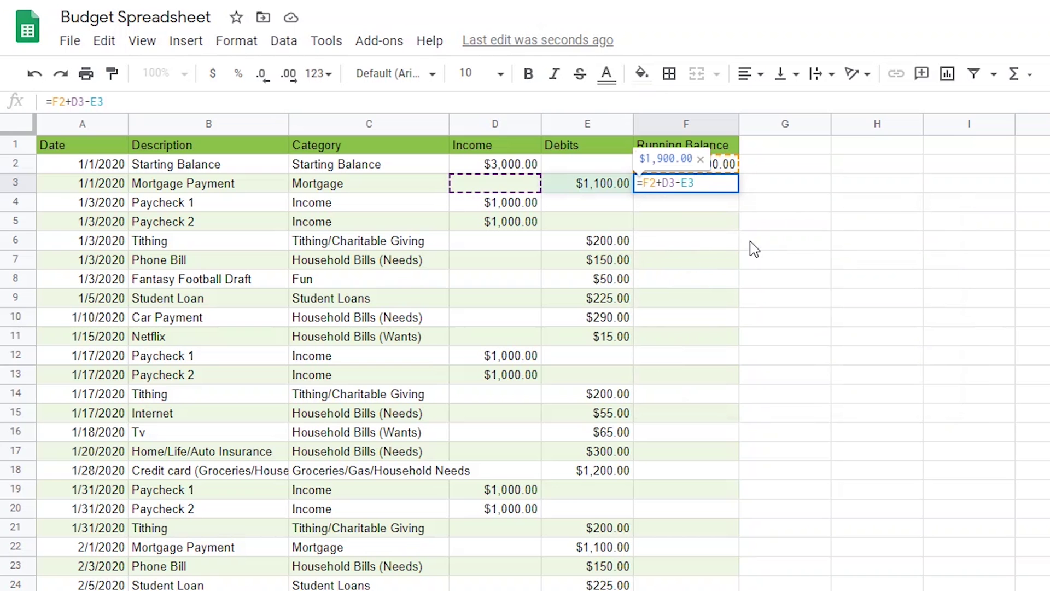
pyautogui.click(700, 159)
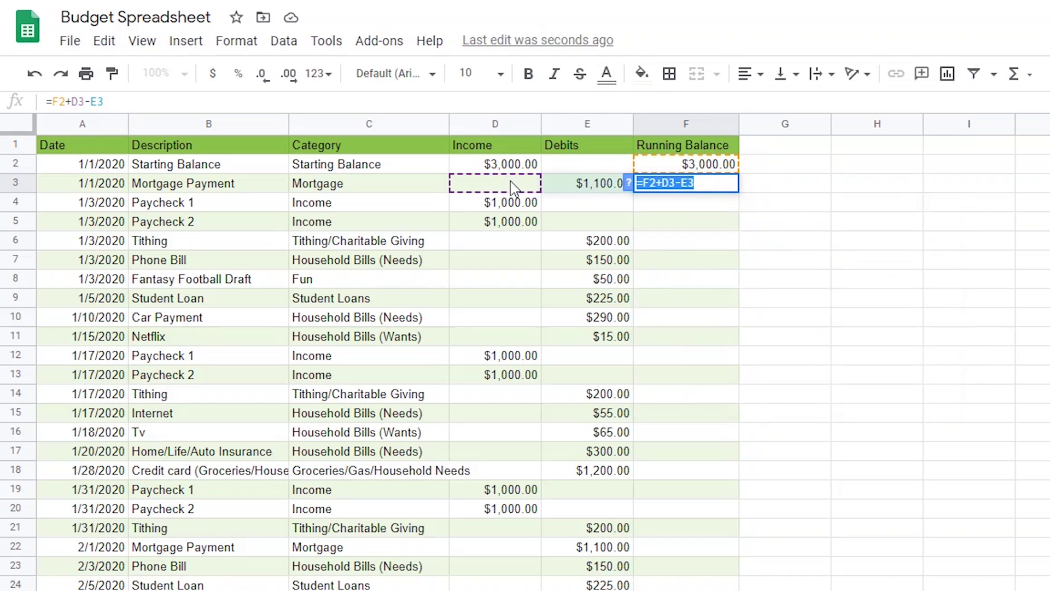
pyautogui.press('Return')
# Copy the F3 balance formula down column F from F3.
pyautogui.click(700, 187)
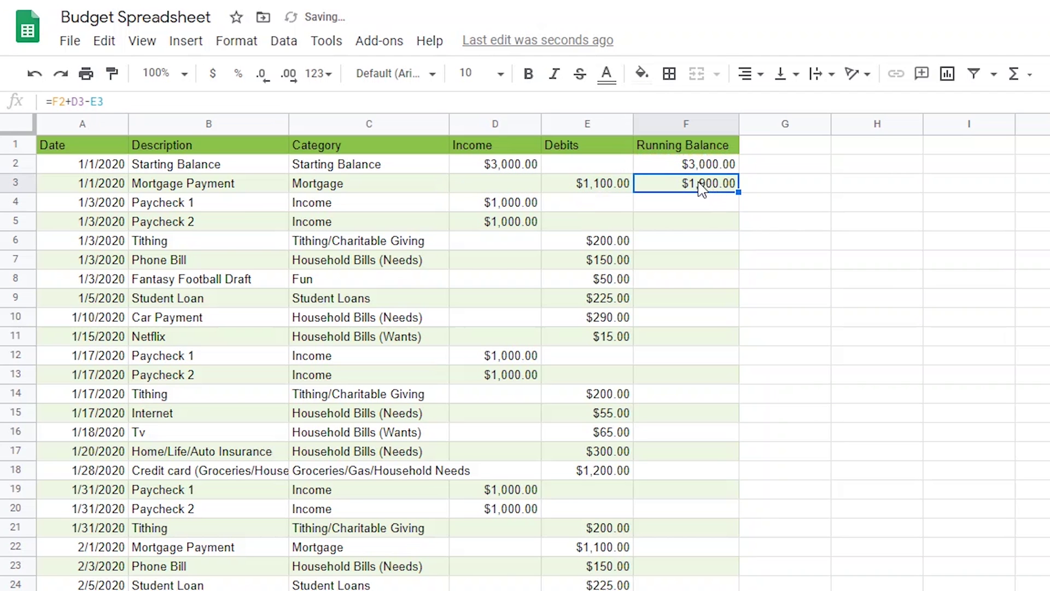
pyautogui.hotkey('ctrl', 'c')
pyautogui.click(673, 125)
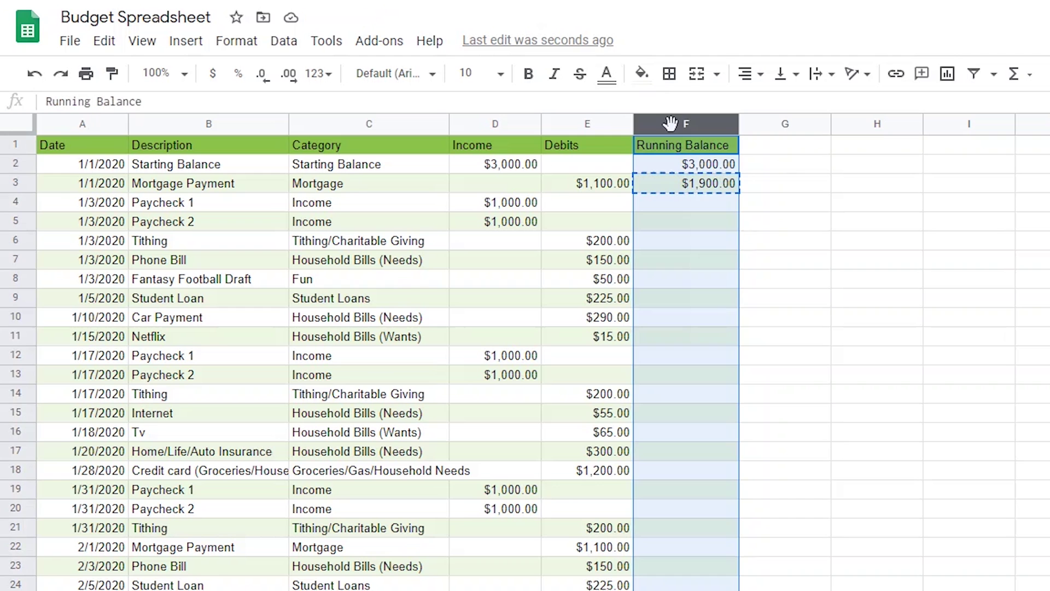
pyautogui.click(676, 159)
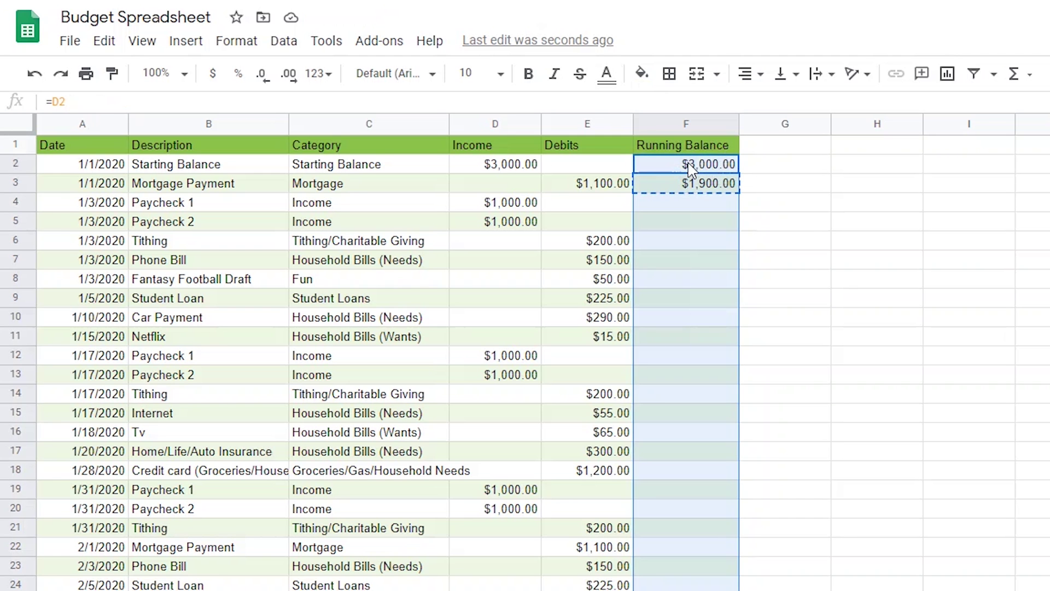
pyautogui.click(693, 184)
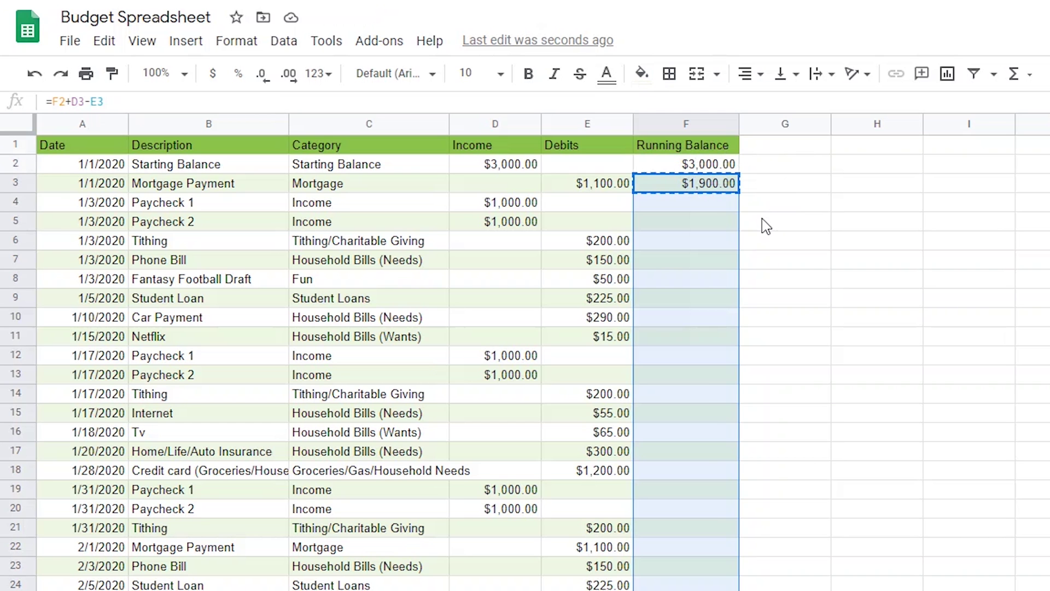
pyautogui.hotkey('ctrl', 'v')
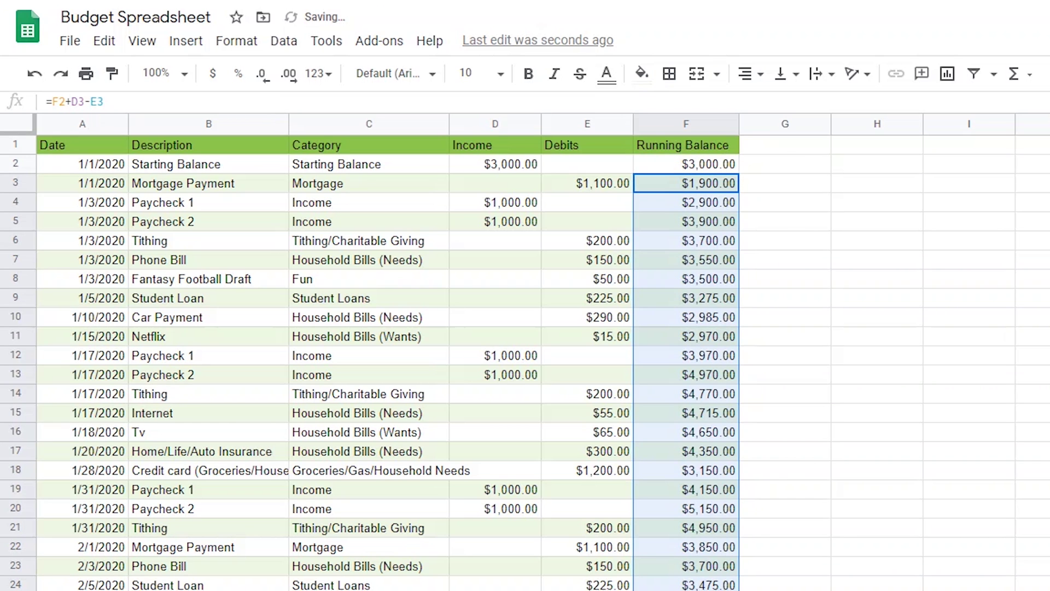
pyautogui.scroll(-20, 383, 361)
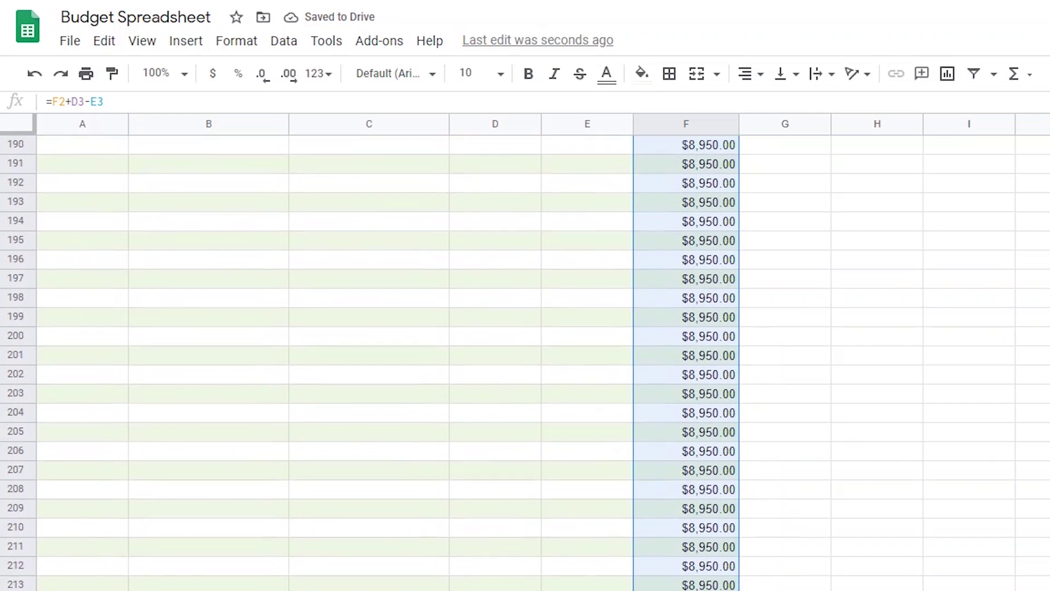
pyautogui.scroll(8, 383, 361)
pyautogui.scroll(20, 383, 361)
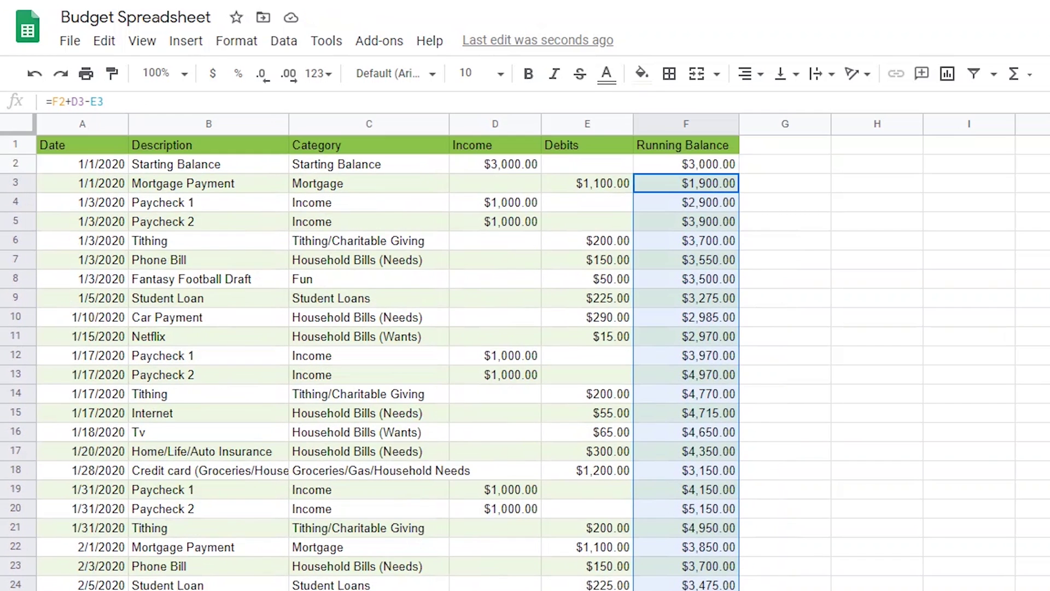
# Select the balances from F2 down and add a conditional format rule using Less than.
pyautogui.click(695, 125)
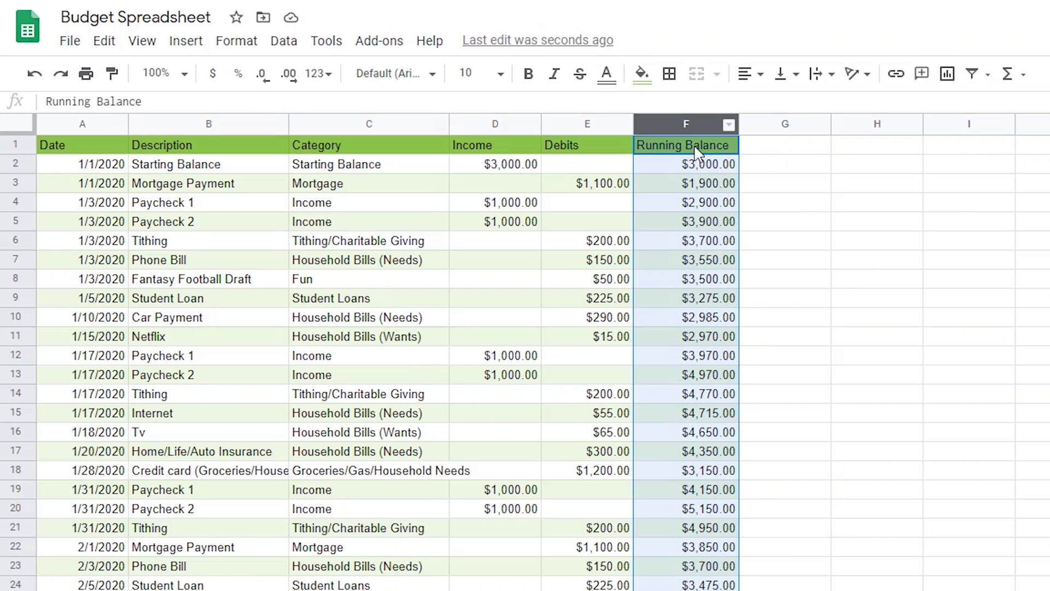
pyautogui.click(701, 159)
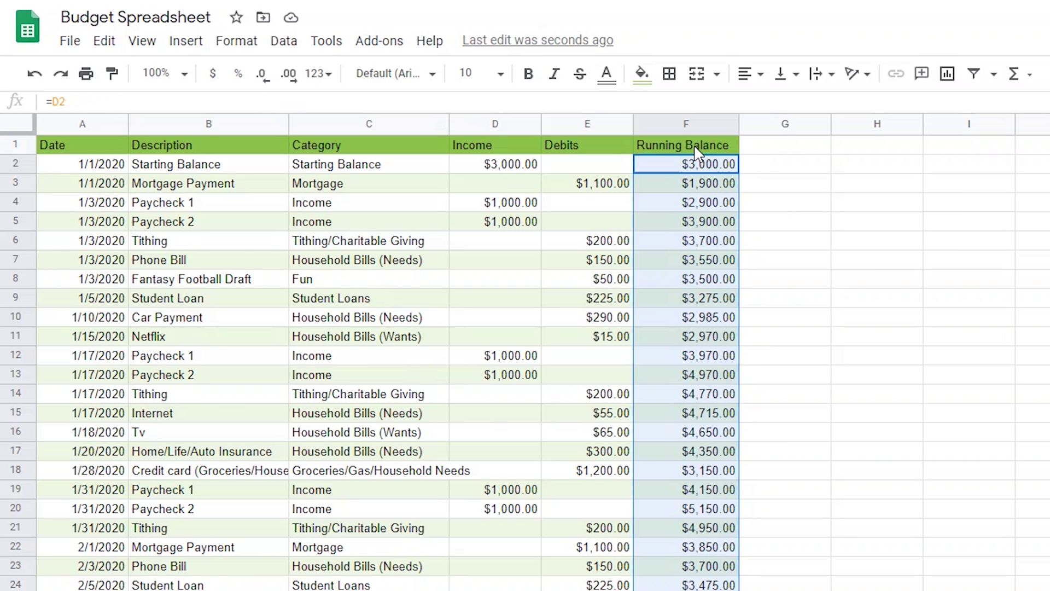
pyautogui.click(257, 46)
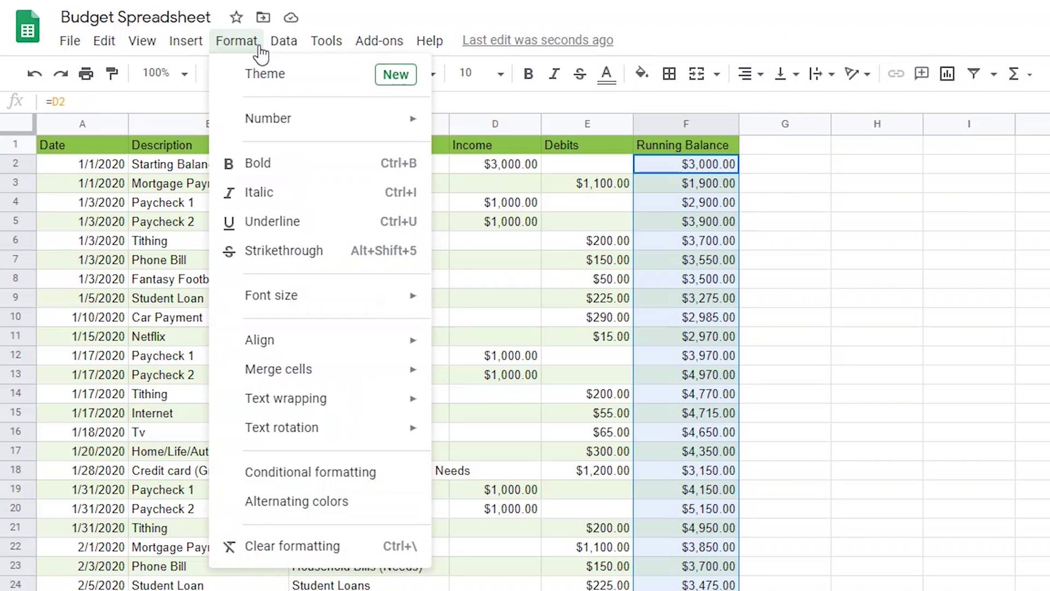
pyautogui.click(366, 471)
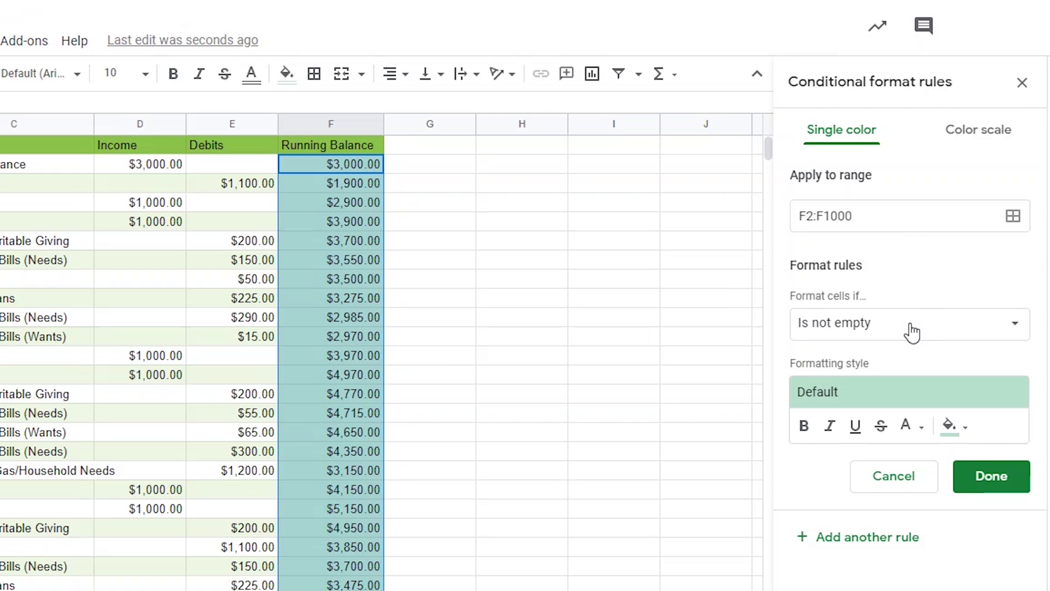
pyautogui.click(892, 331)
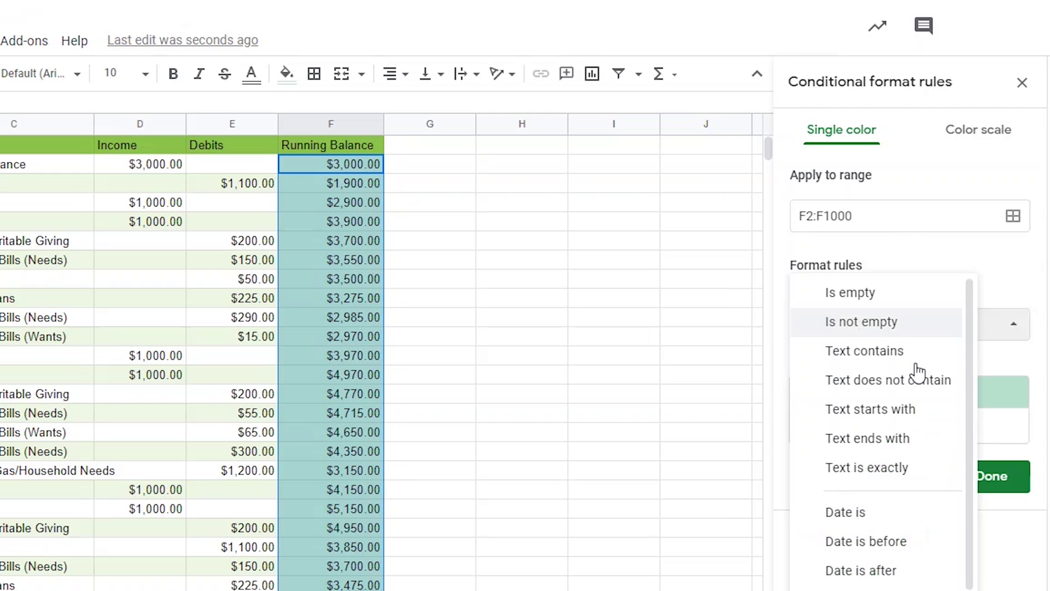
pyautogui.scroll(-3, 940, 438)
pyautogui.click(869, 499)
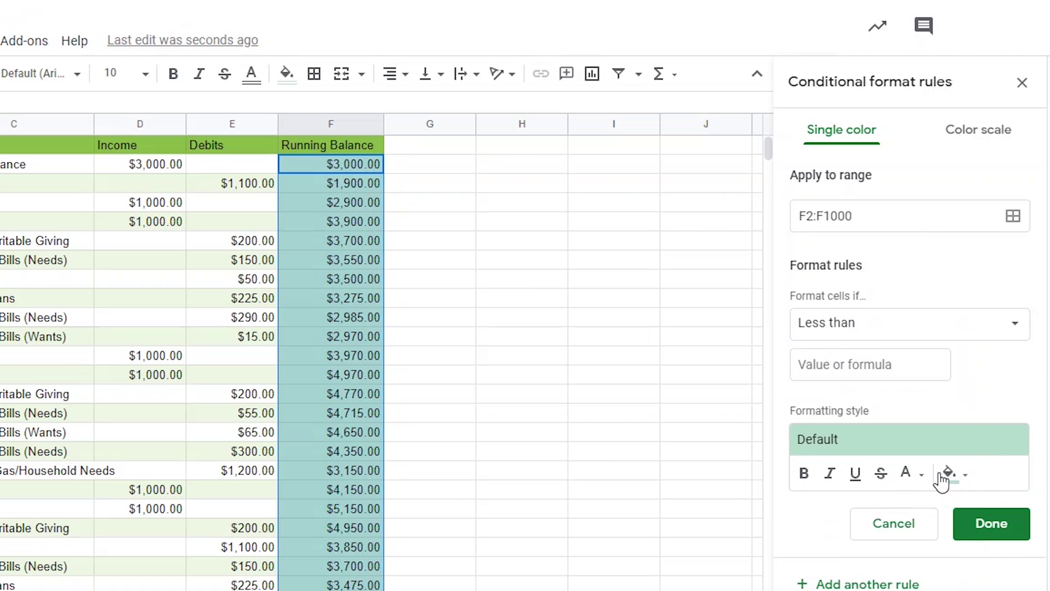
# Set the threshold to 500 with red fill and white text, and save the rule.
pyautogui.click(892, 366)
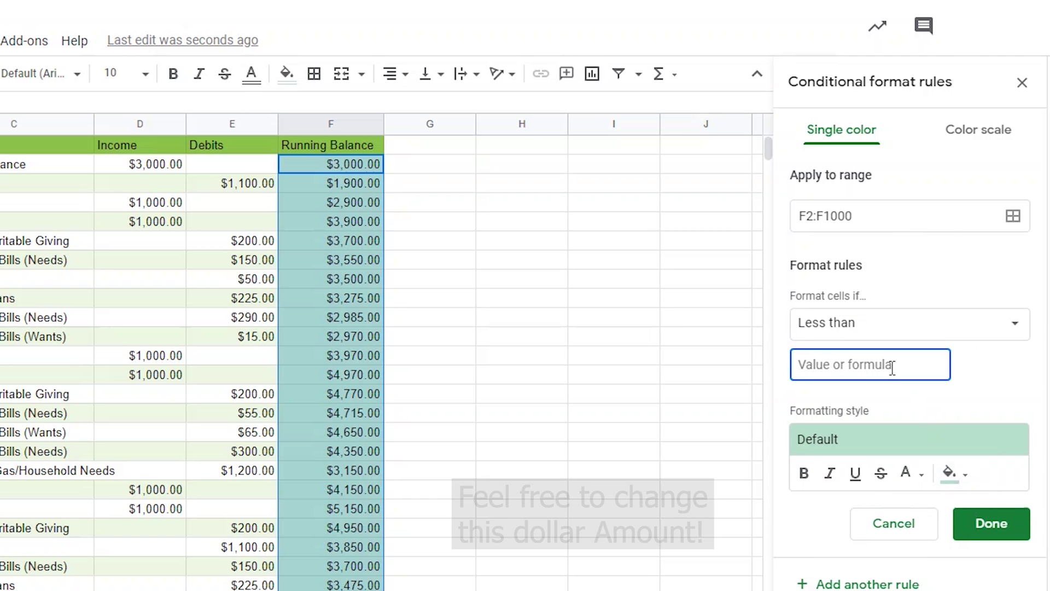
pyautogui.write('500')
pyautogui.click(951, 473)
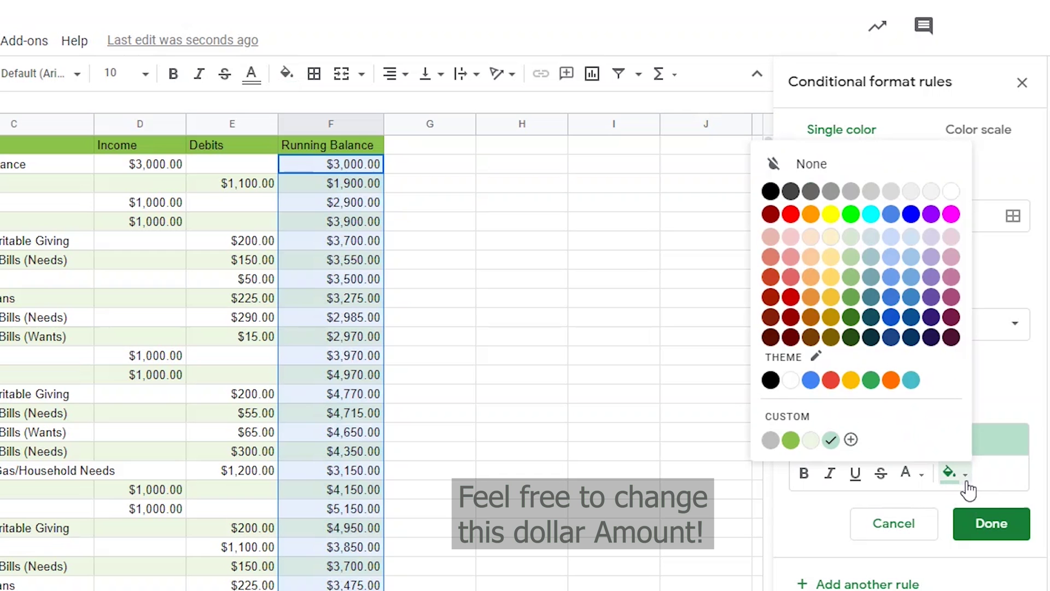
pyautogui.click(789, 214)
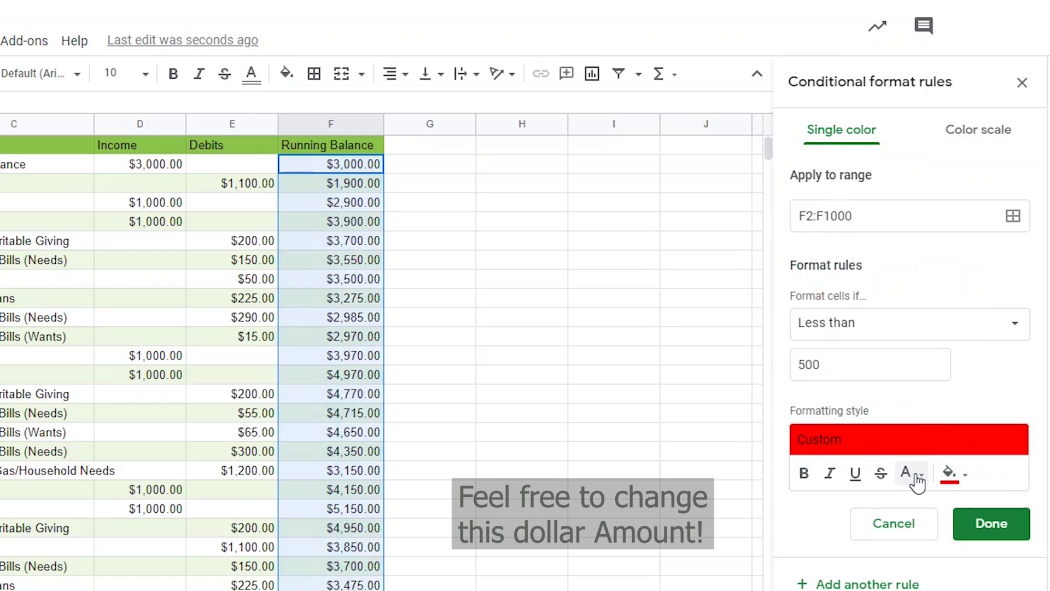
pyautogui.click(913, 473)
pyautogui.click(910, 191)
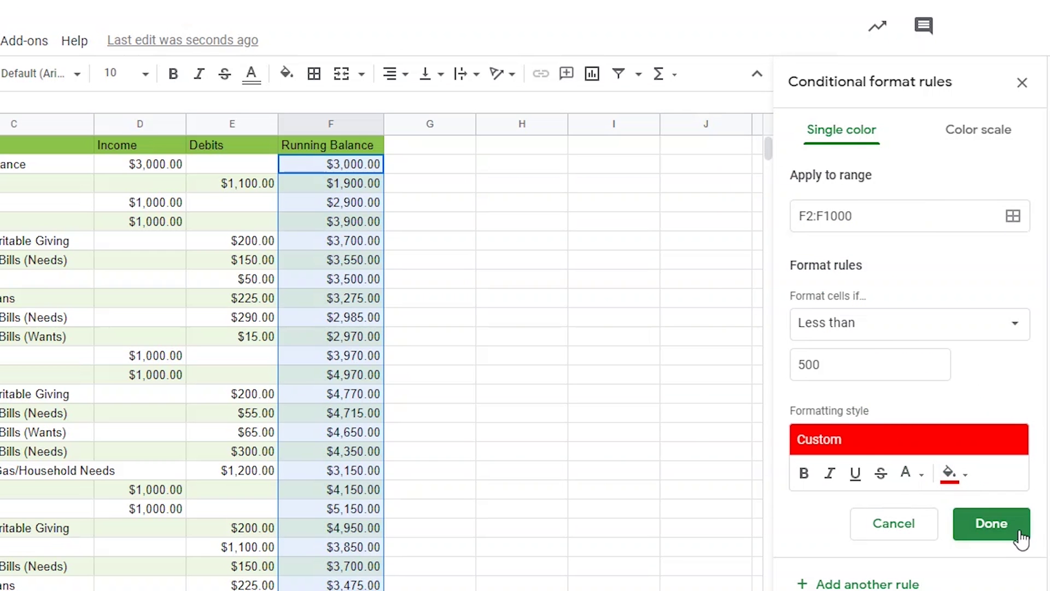
pyautogui.click(1002, 527)
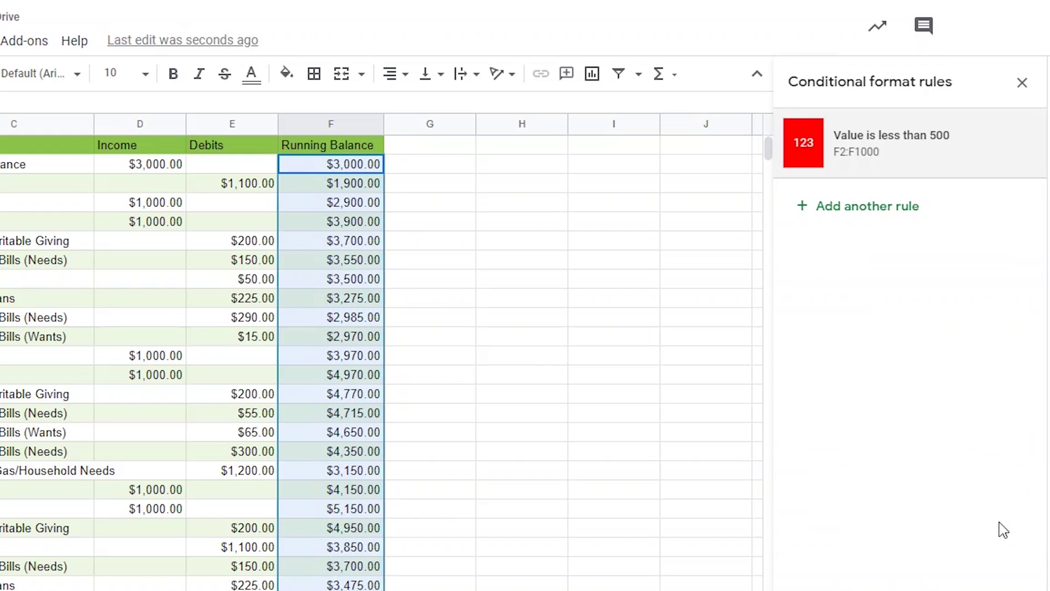
pyautogui.click(1022, 83)
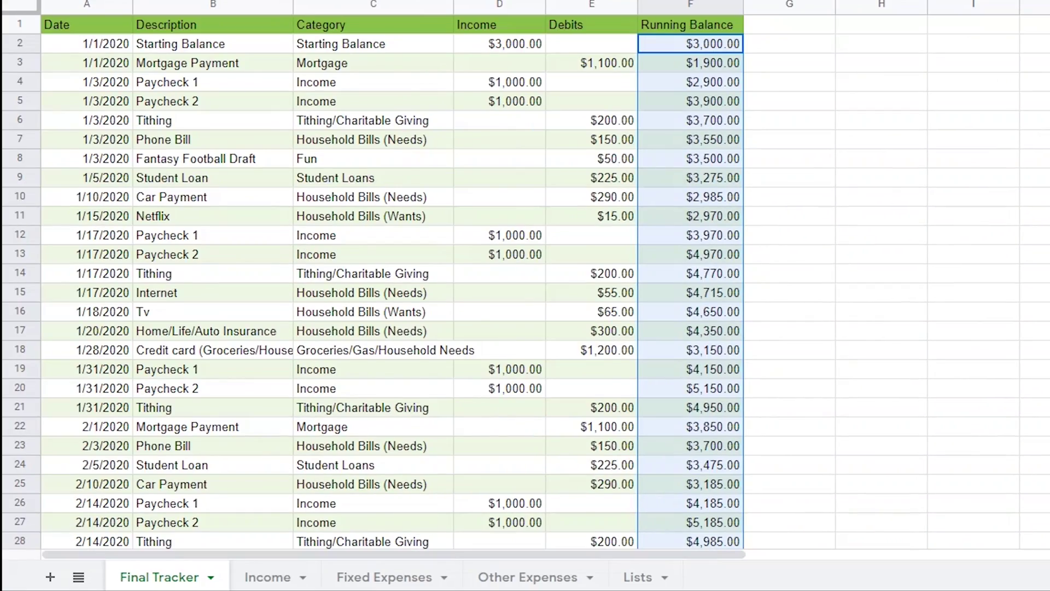
pyautogui.scroll(-20, 383, 284)
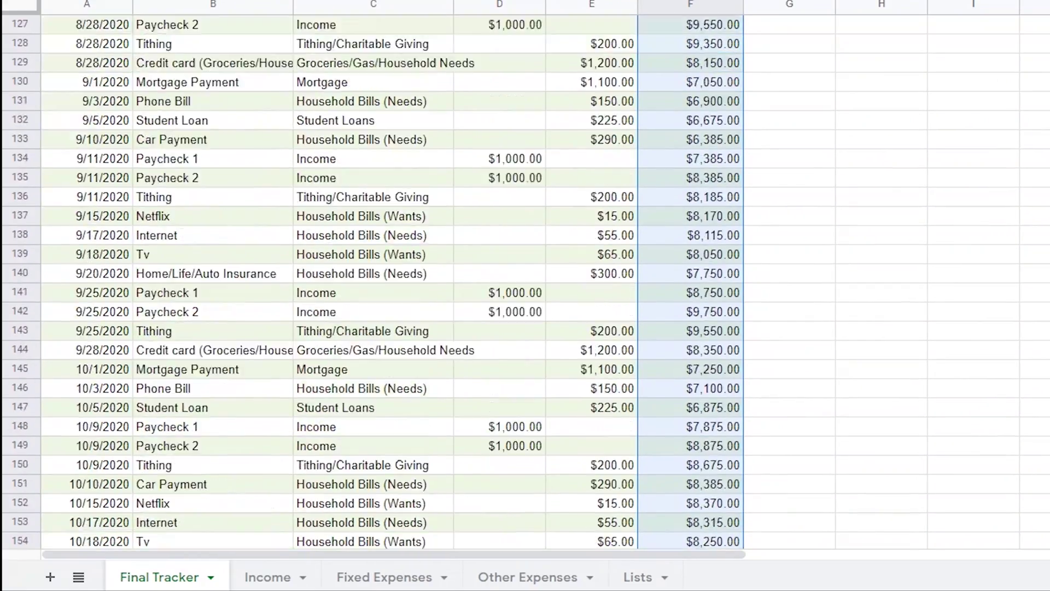
pyautogui.scroll(-19, 382, 284)
pyautogui.scroll(20, 383, 284)
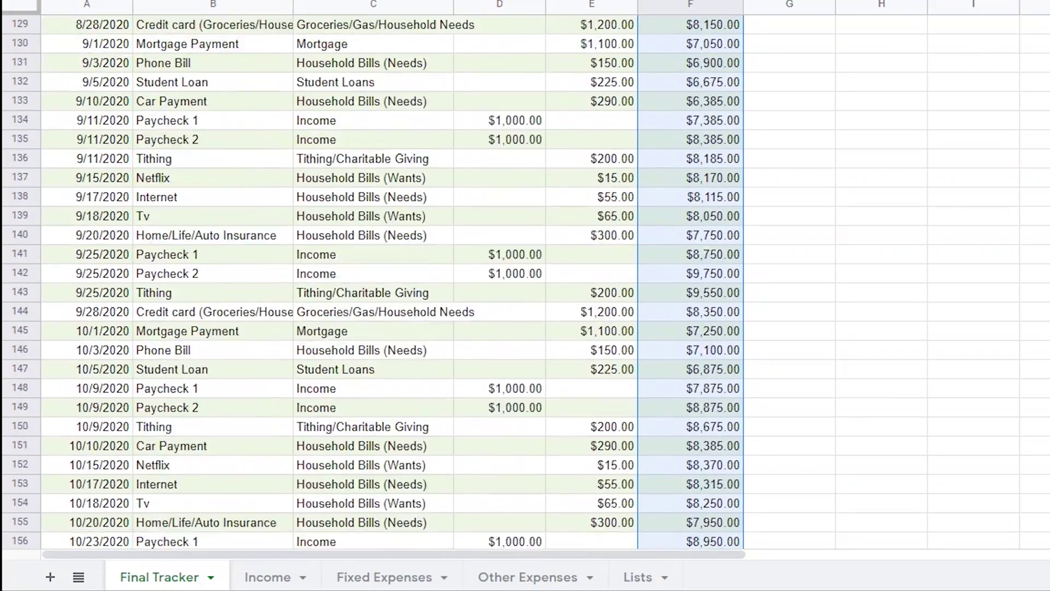
pyautogui.scroll(20, 383, 285)
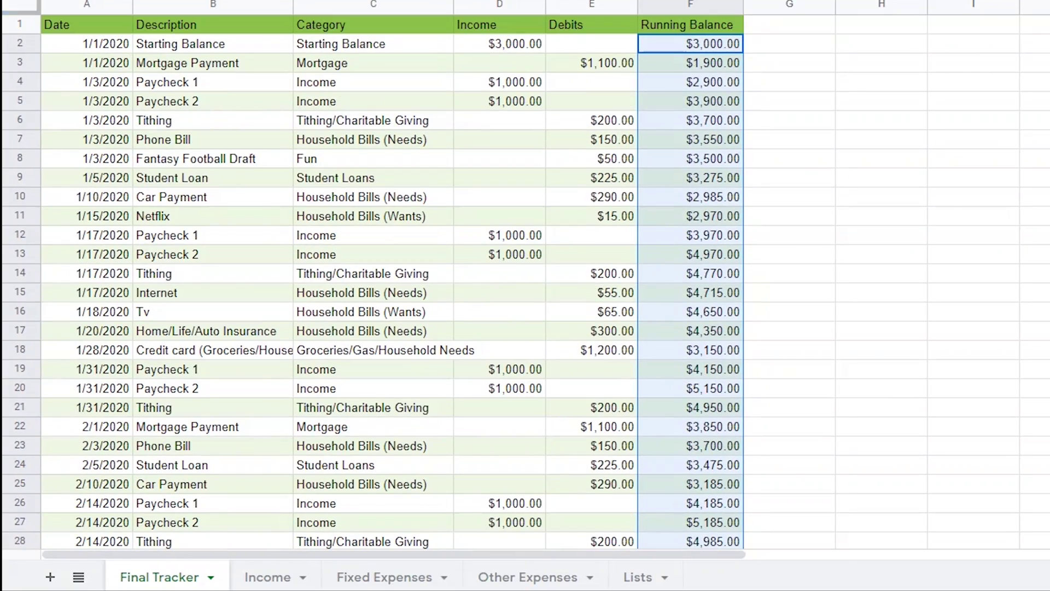
pyautogui.click(128, 50)
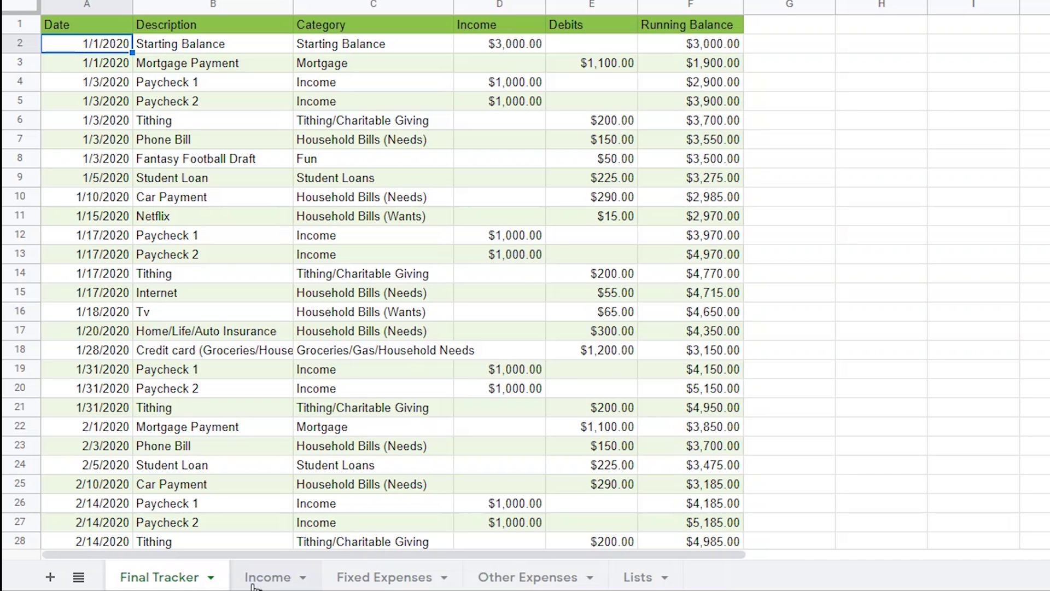
# On Other Expenses, enter a 5500 debit dated 5/30 in row 3.
pyautogui.click(527, 577)
pyautogui.click(609, 70)
pyautogui.write('5500')
pyautogui.press('Return')
pyautogui.press('Up')
pyautogui.press('Home')
pyautogui.write('5/30')
pyautogui.press('Return')
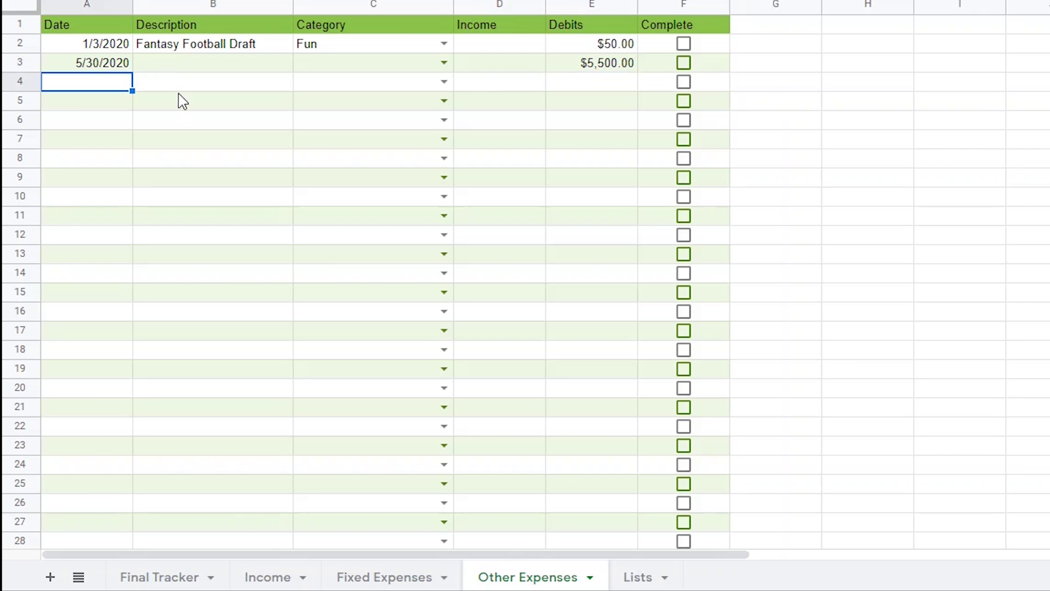
# Give the new row the description Boat and the category Fun.
pyautogui.press('Up')
pyautogui.press('Right')
pyautogui.write('Boat')
pyautogui.press('Tab')
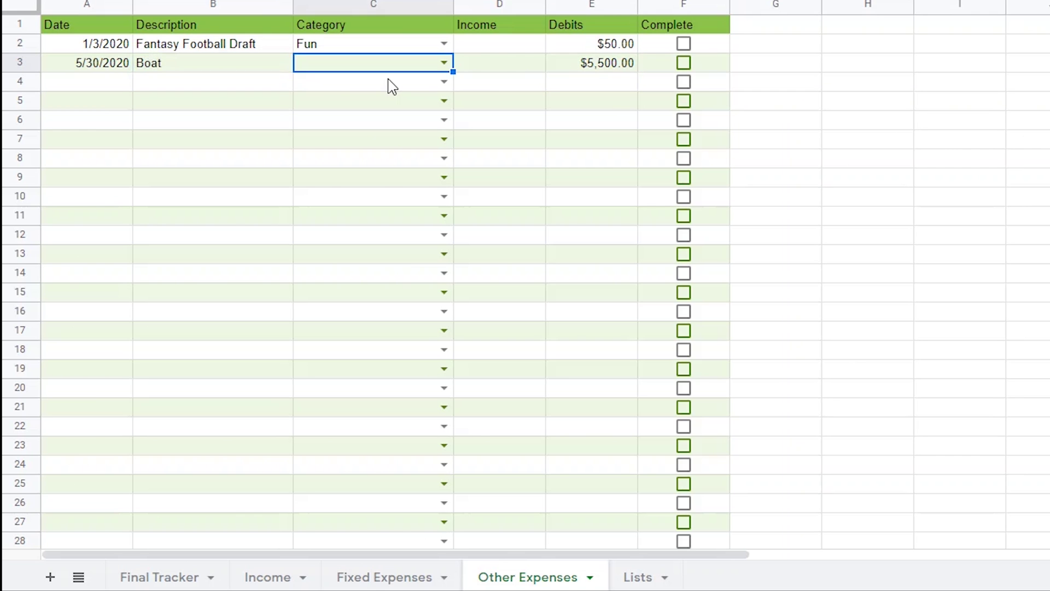
pyautogui.click(444, 63)
pyautogui.click(329, 156)
# Review the Final Tracker balances with the Boat expense included.
pyautogui.click(167, 581)
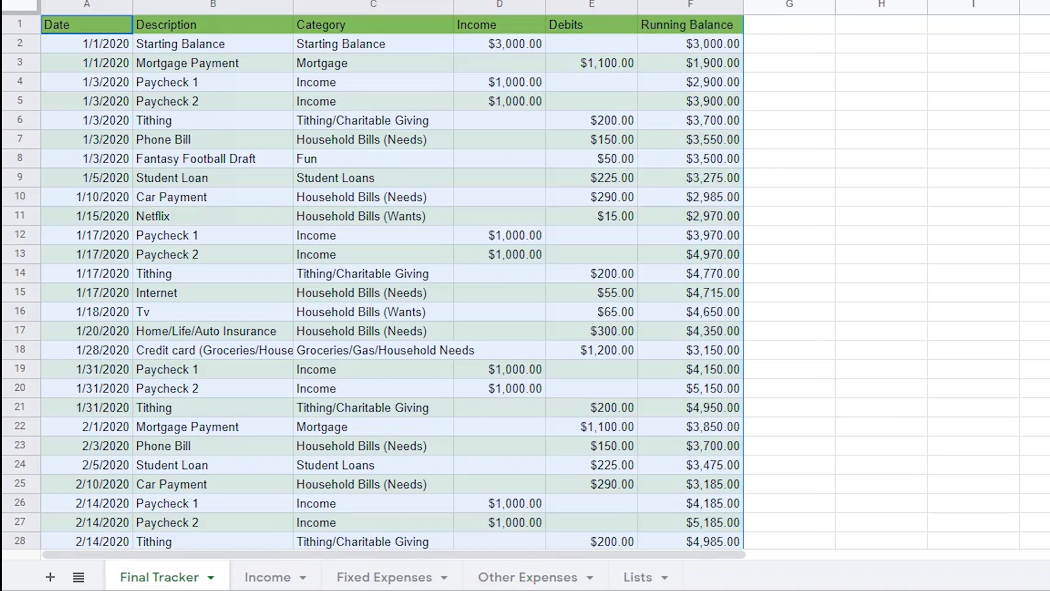
pyautogui.scroll(-20, 392, 282)
pyautogui.scroll(12, 392, 282)
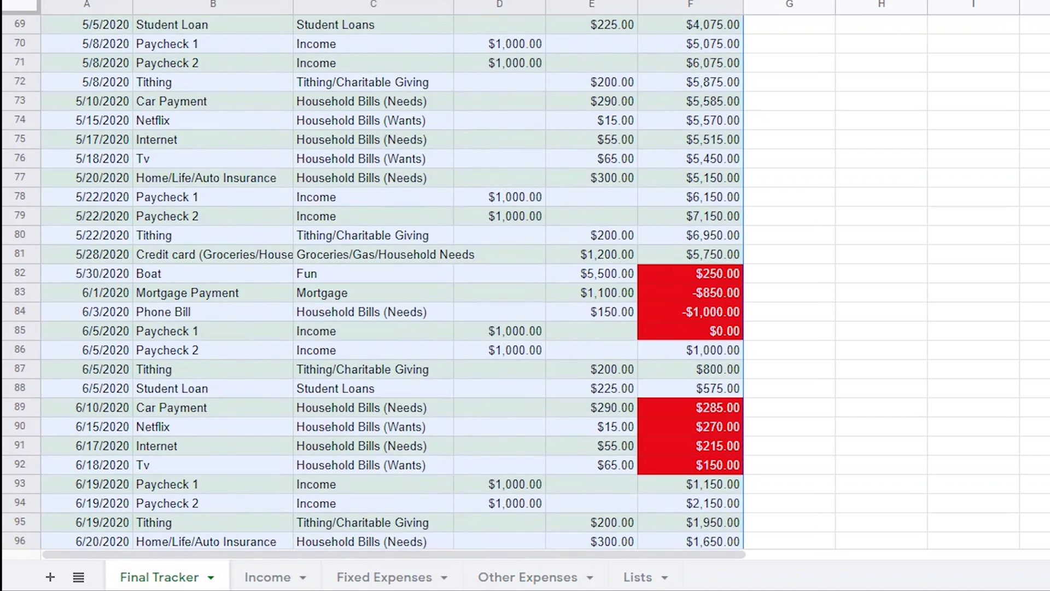
pyautogui.scroll(-3, 392, 281)
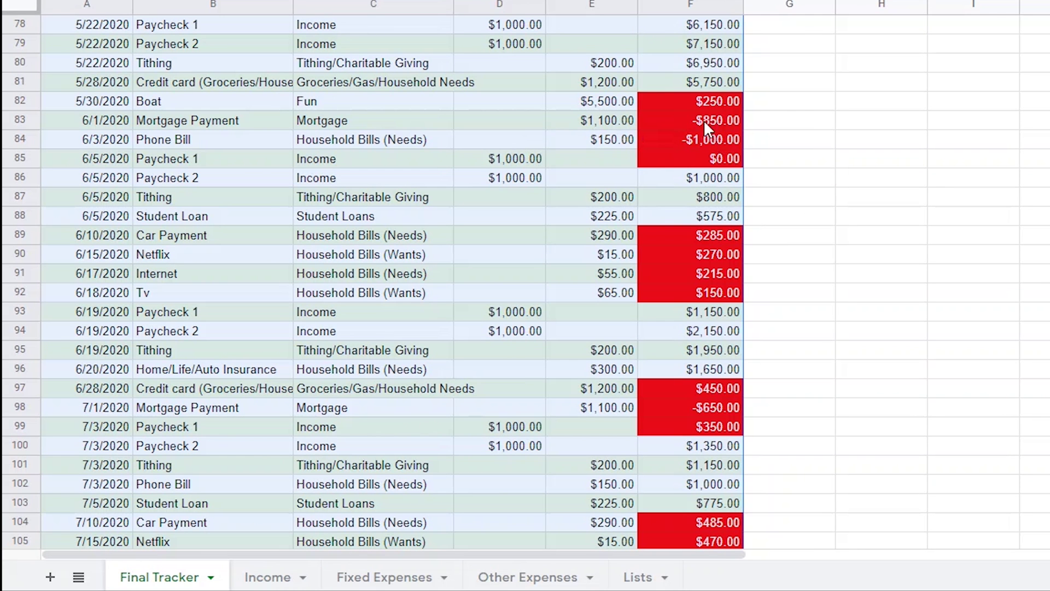
# Change the Boat expense date in A3 to 8/30.
pyautogui.click(522, 576)
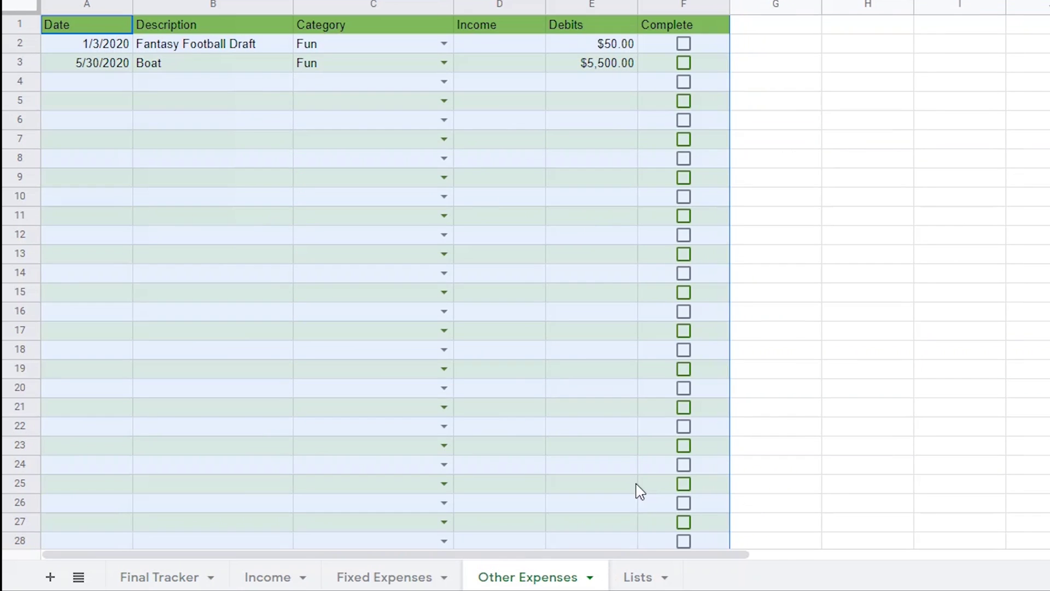
pyautogui.click(104, 64)
pyautogui.write('8/30')
pyautogui.press('Return')
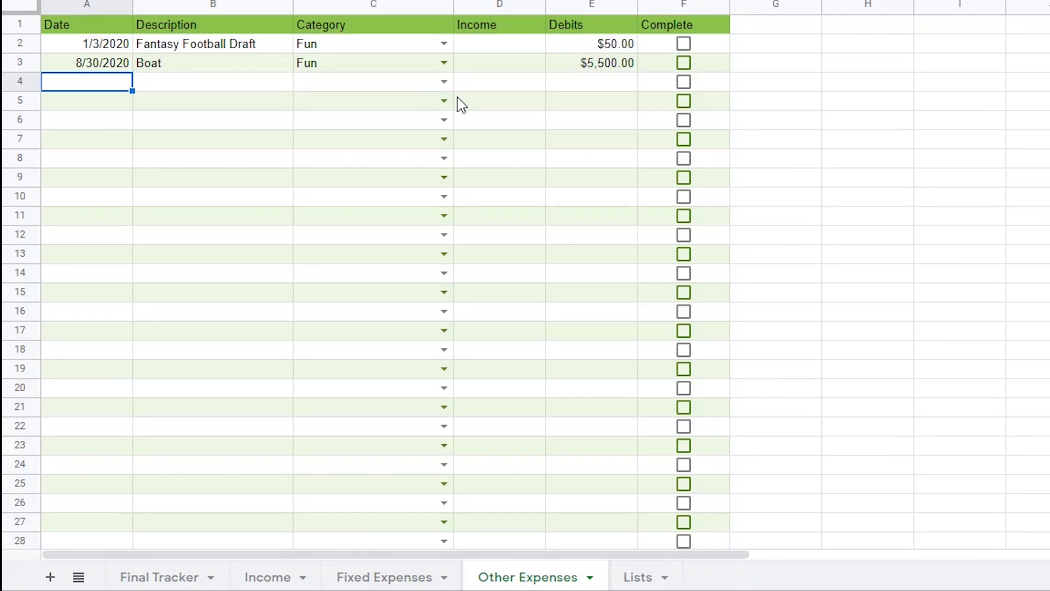
# Check the updated Final Tracker balance just below the last entry.
pyautogui.click(141, 578)
pyautogui.scroll(-20, 392, 274)
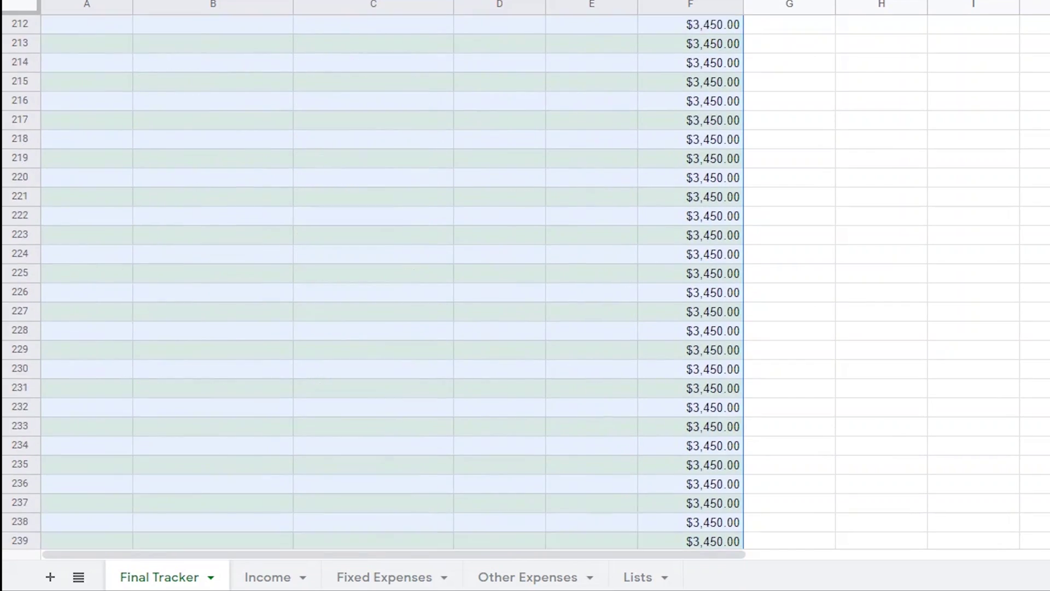
pyautogui.scroll(15, 392, 274)
pyautogui.scroll(-4, 392, 273)
pyautogui.scroll(-10, 392, 274)
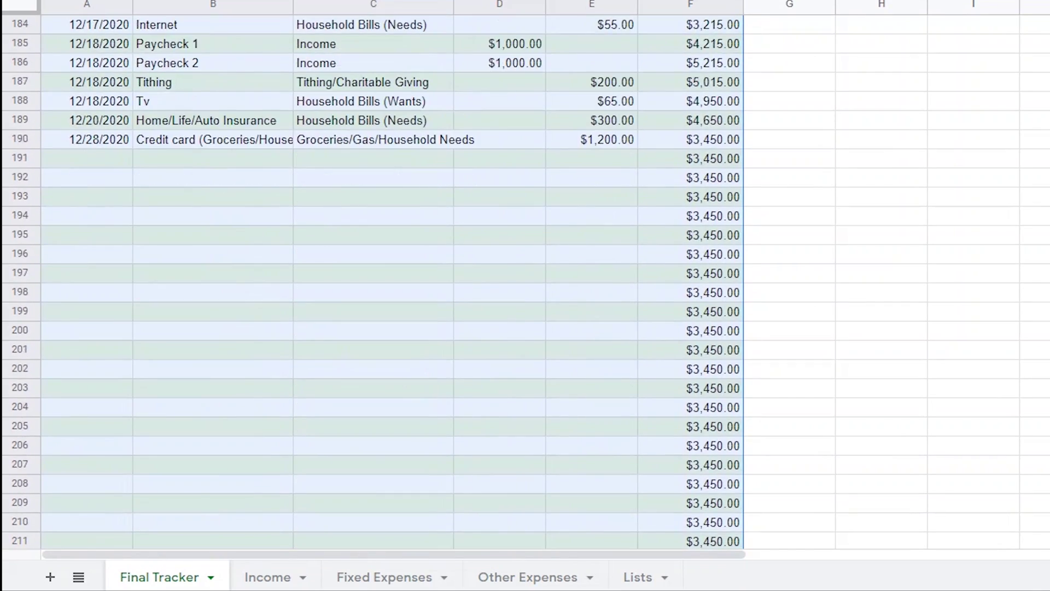
pyautogui.click(710, 160)
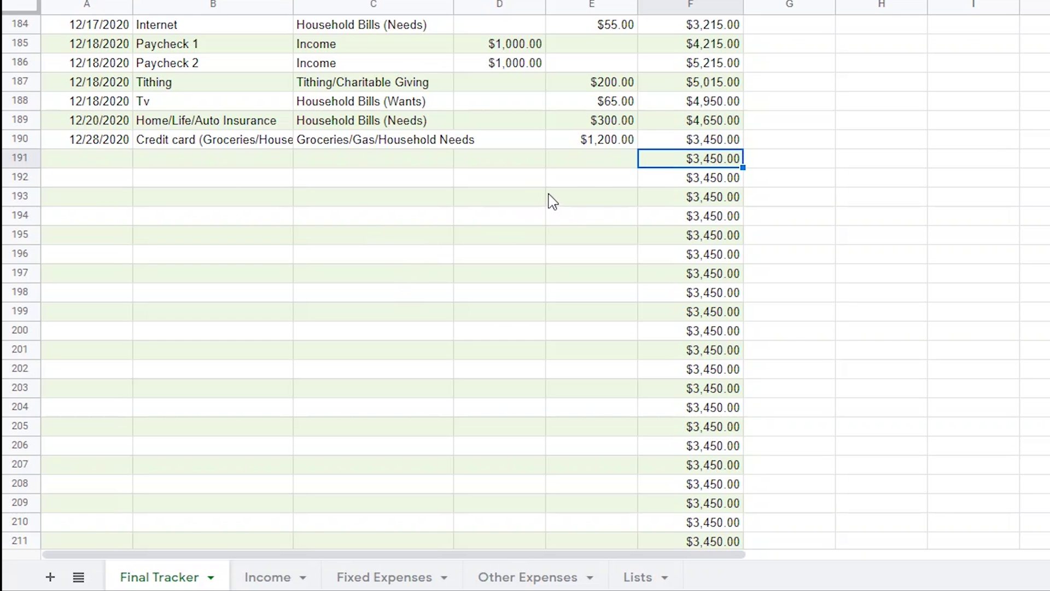
# Clear the Boat expense from cells A3:E3 on Other Expenses.
pyautogui.click(487, 578)
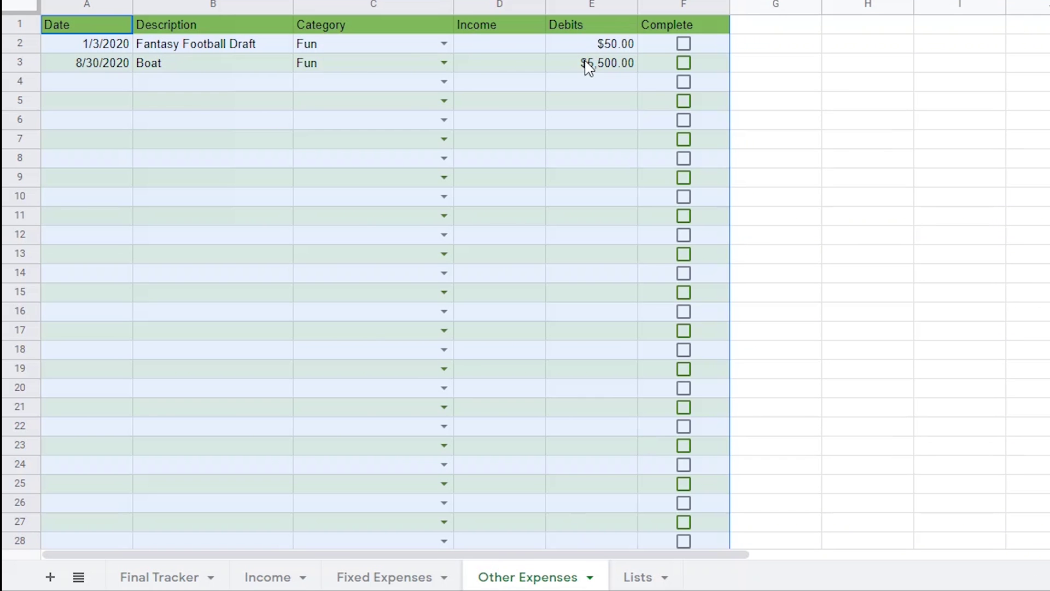
pyautogui.moveTo(111, 62); pyautogui.dragTo(592, 75)
pyautogui.press('Delete')
pyautogui.click(86, 70)
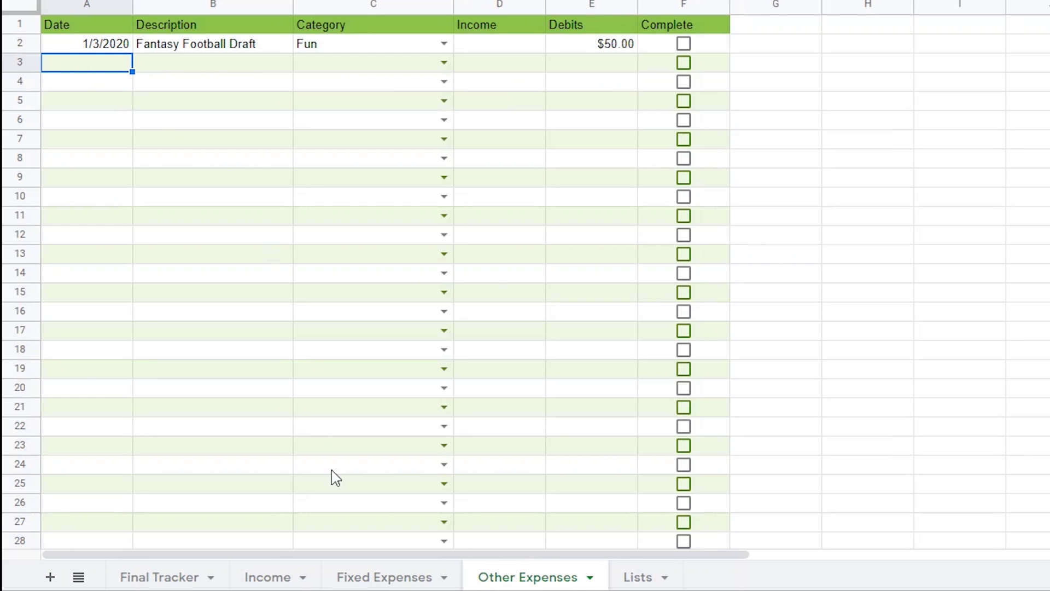
# Confirm the Final Tracker closing balance in F190 is back to $8,950.00.
pyautogui.click(167, 577)
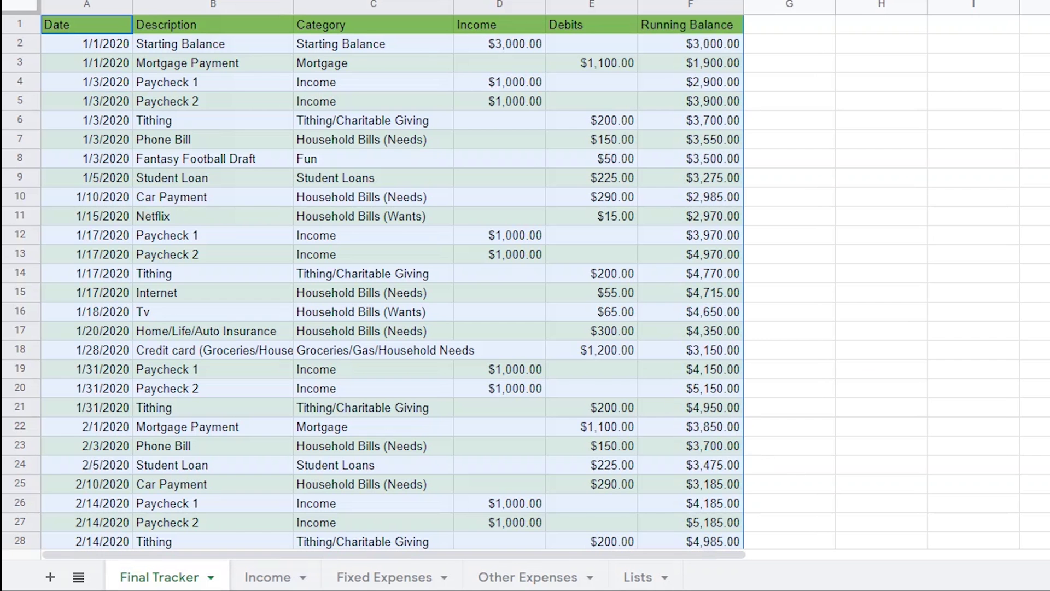
pyautogui.scroll(-20, 392, 281)
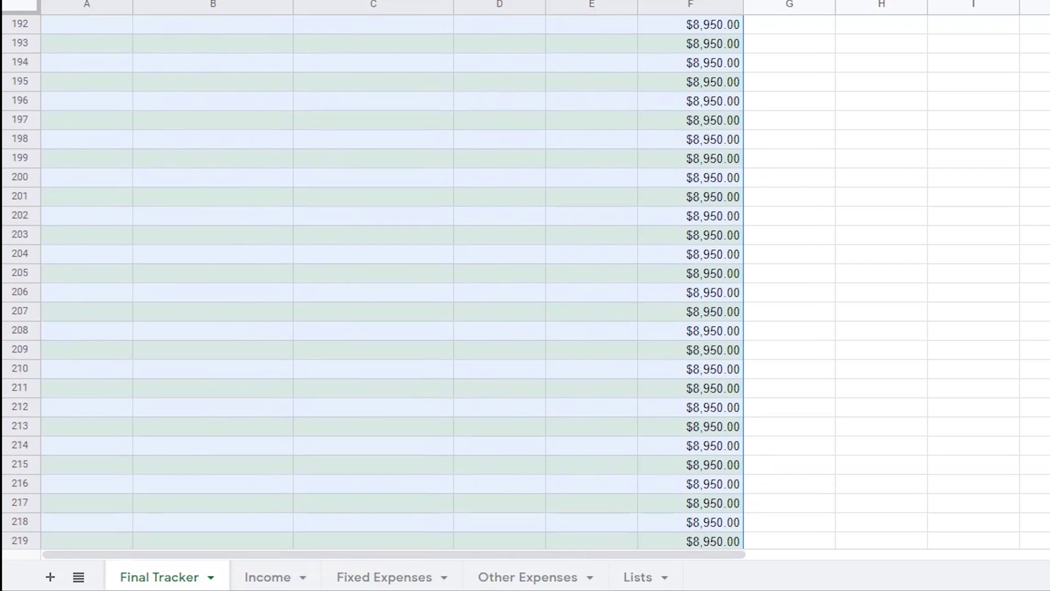
pyautogui.scroll(4, 392, 282)
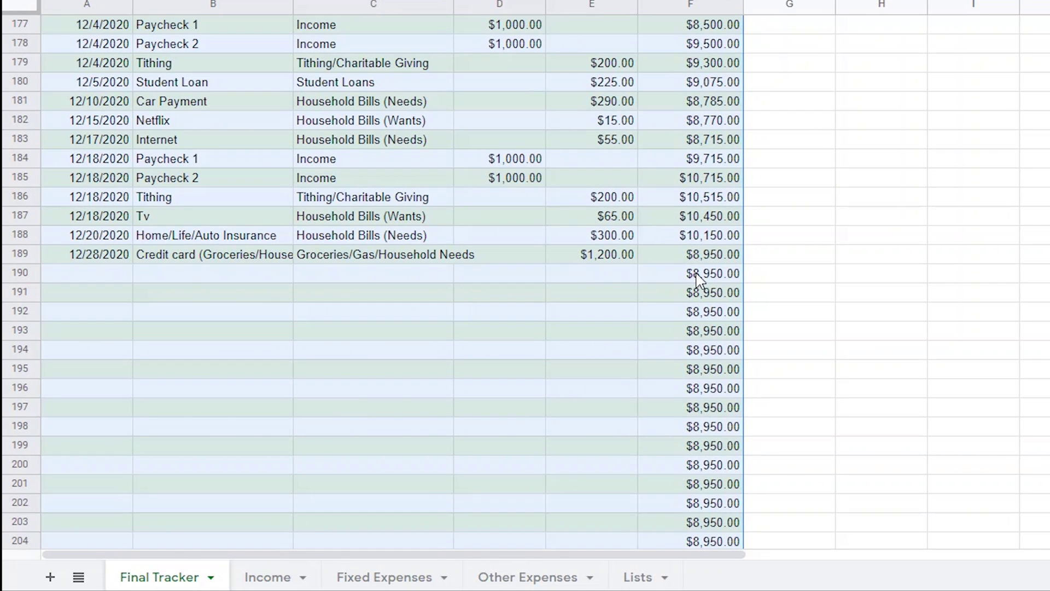
pyautogui.click(654, 280)
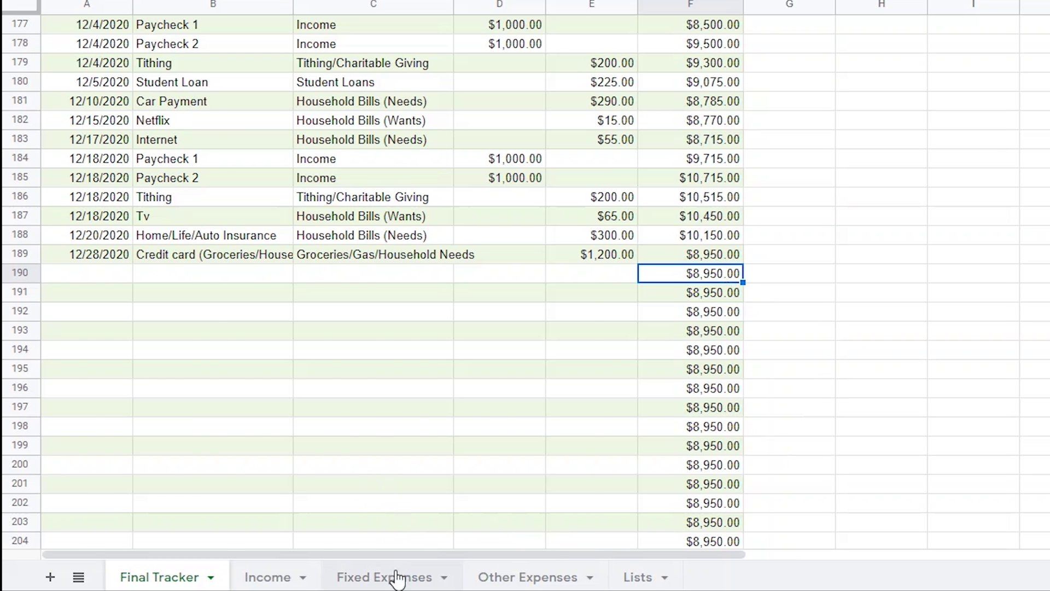
# Fill Fixed Expenses column A with bi-weekly dates from 1/3/2020 to 12/18/2020, removing 2021 dates.
pyautogui.click(386, 583)
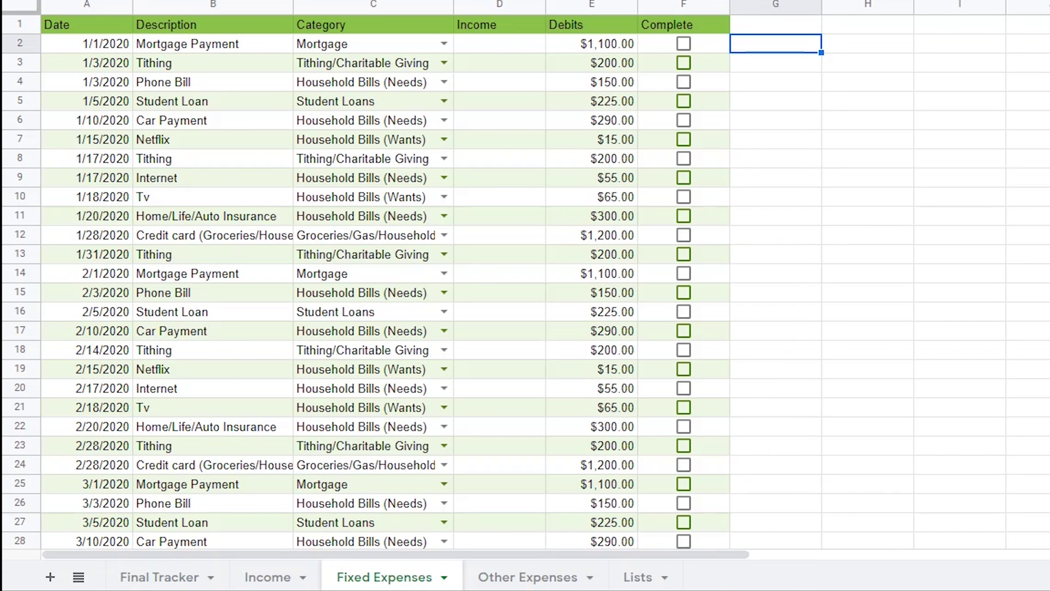
pyautogui.scroll(15, 383, 274)
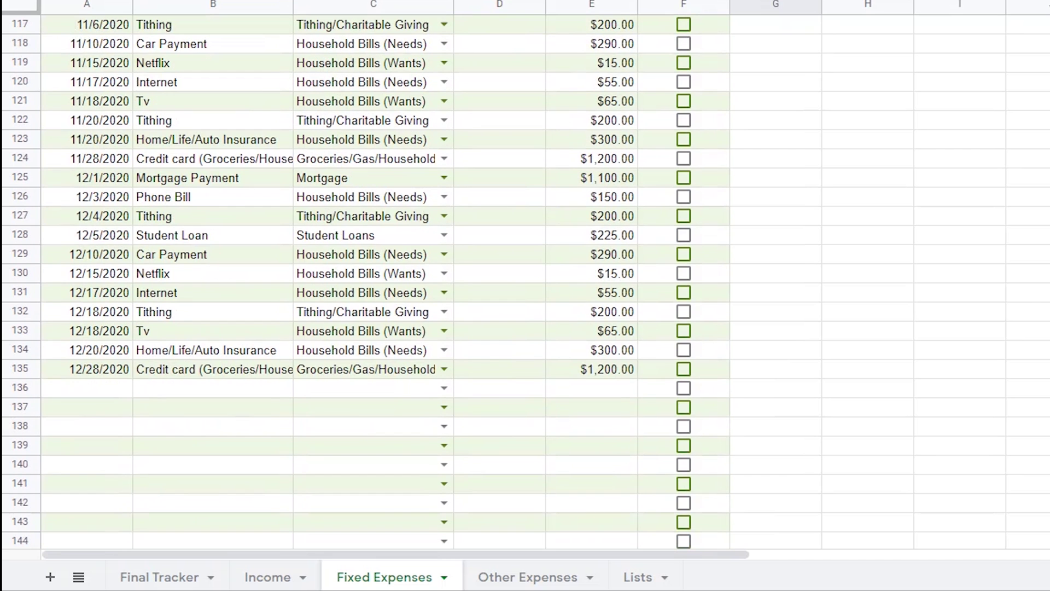
pyautogui.click(104, 394)
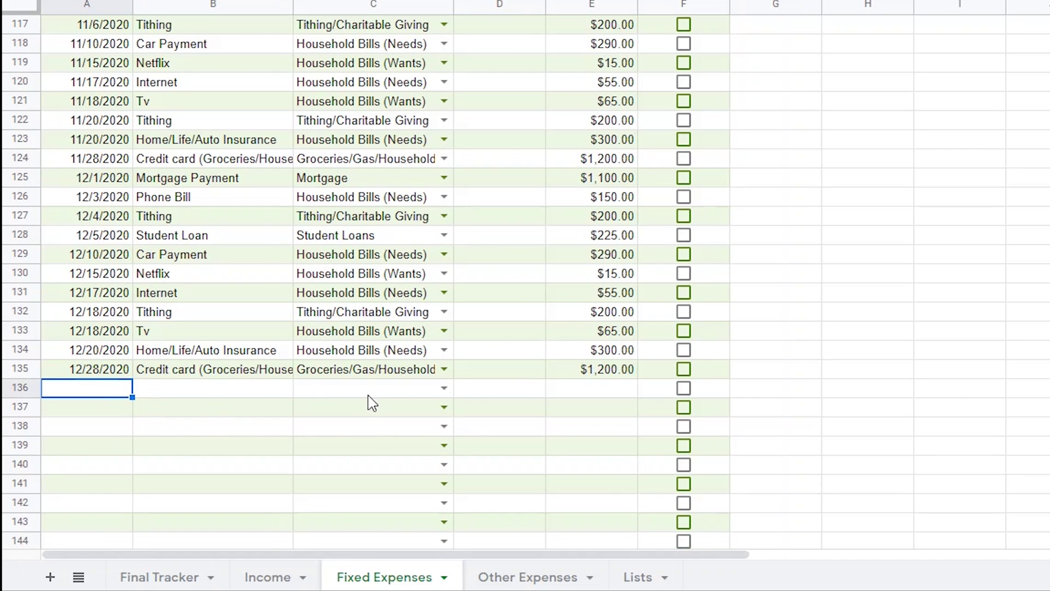
pyautogui.write('1/3')
pyautogui.press('Return')
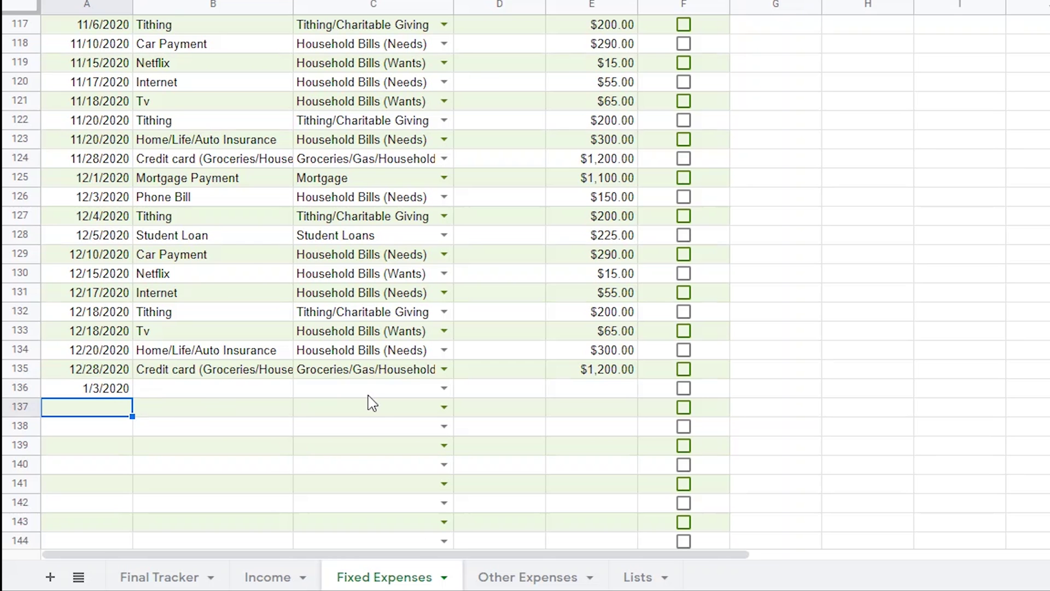
pyautogui.write('1/17')
pyautogui.press('Return')
pyautogui.moveTo(104, 387); pyautogui.dragTo(134, 495)
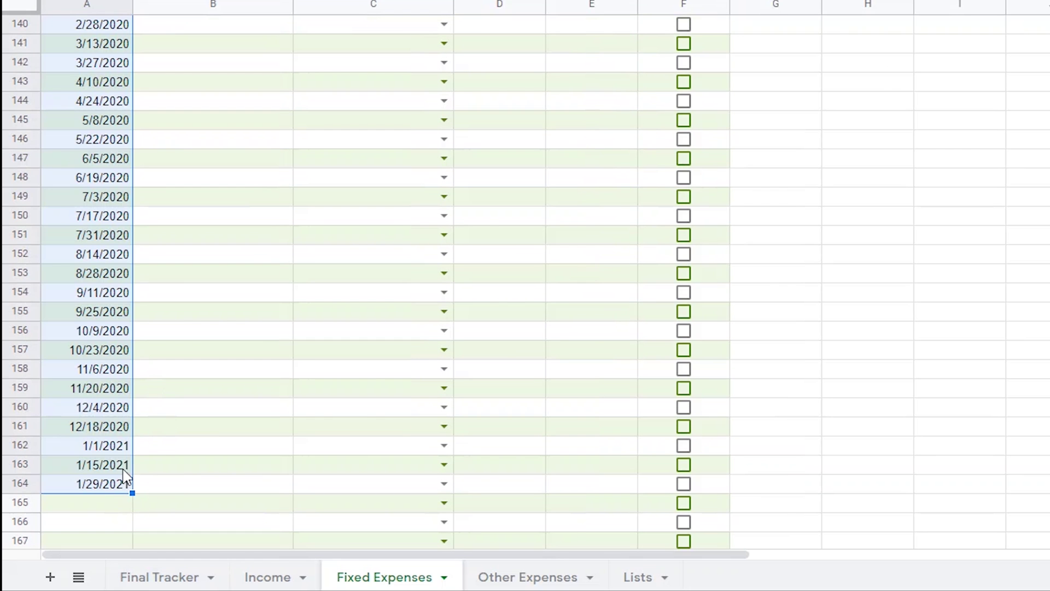
pyautogui.moveTo(114, 446); pyautogui.dragTo(110, 504)
pyautogui.press('Delete')
pyautogui.scroll(5, 265, 345)
# Fill the description 'Transfer to Savings' down the new rows 136–161.
pyautogui.click(264, 299)
pyautogui.write('Transfer to Savings')
pyautogui.press('Return')
pyautogui.click(262, 298)
pyautogui.moveTo(293, 302); pyautogui.dragTo(291, 239)
pyautogui.scroll(7, 383, 219)
# Set the category of every transfer row to Transfer.
pyautogui.click(446, 176)
pyautogui.write('Transfer')
pyautogui.press('Return')
pyautogui.click(374, 175)
pyautogui.moveTo(453, 185); pyautogui.dragTo(377, 312)
pyautogui.scroll(5, 373, 392)
pyautogui.click(206, 124)
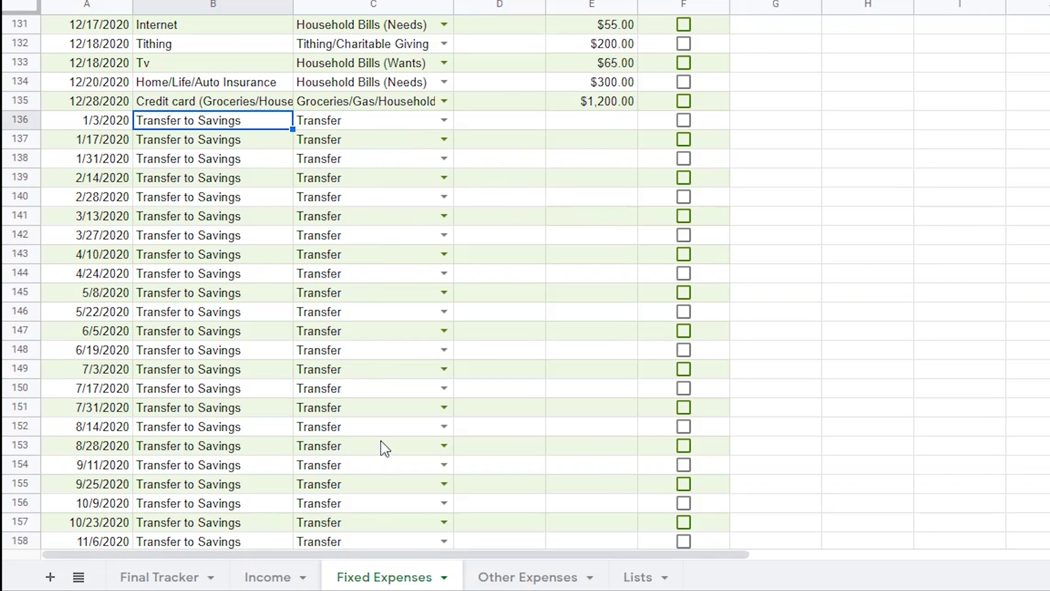
# Check the Final Tracker year-end balance in row 216.
pyautogui.click(164, 577)
pyautogui.scroll(-2, 786, 307)
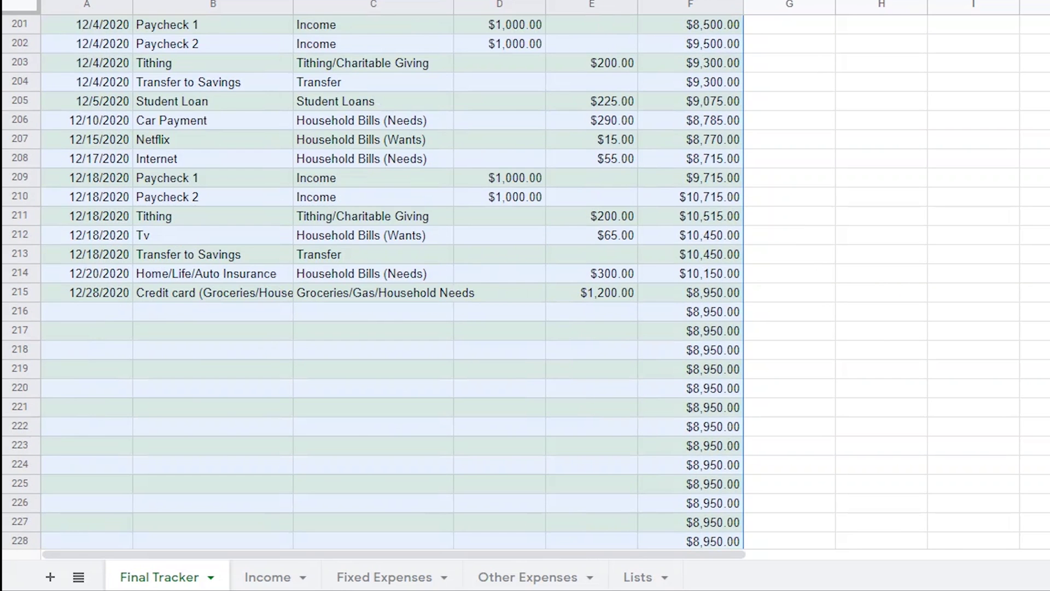
pyautogui.click(705, 309)
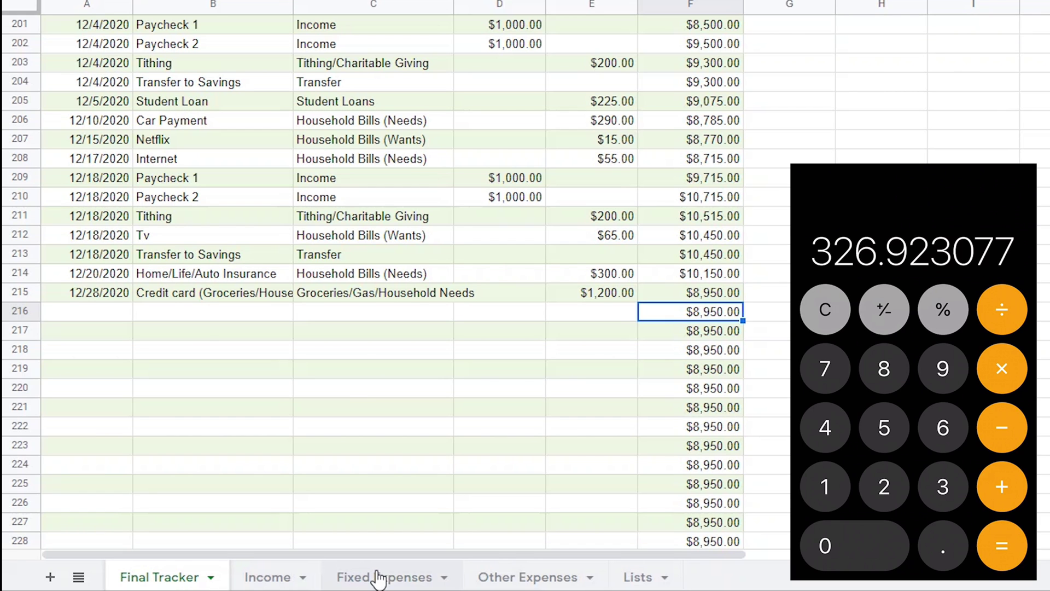
# Copy the $325 debit from E136 down all Transfer to Savings rows.
pyautogui.click(378, 578)
pyautogui.moveTo(634, 282); pyautogui.dragTo(635, 187)
pyautogui.scroll(-10, 633, 383)
# Scan the Final Tracker for red negative balances in November.
pyautogui.click(179, 578)
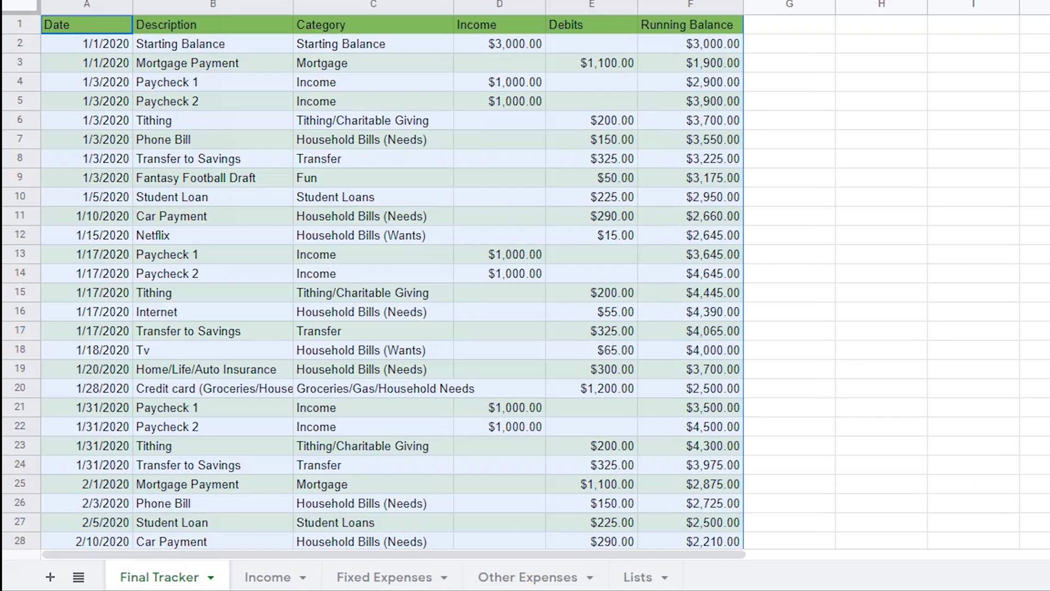
pyautogui.scroll(-20, 392, 281)
pyautogui.scroll(15, 392, 282)
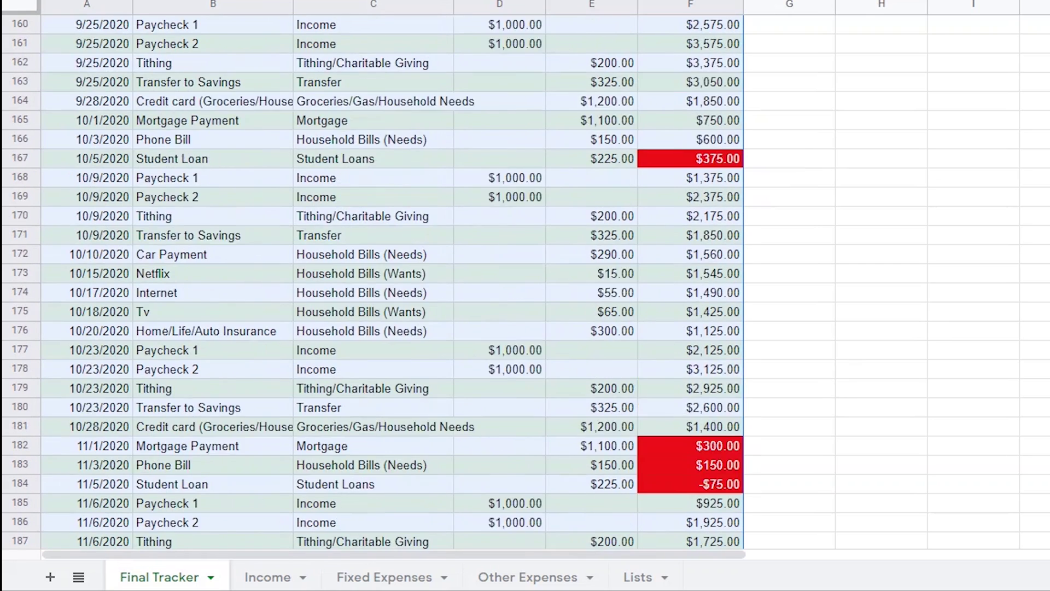
pyautogui.scroll(-3, 392, 281)
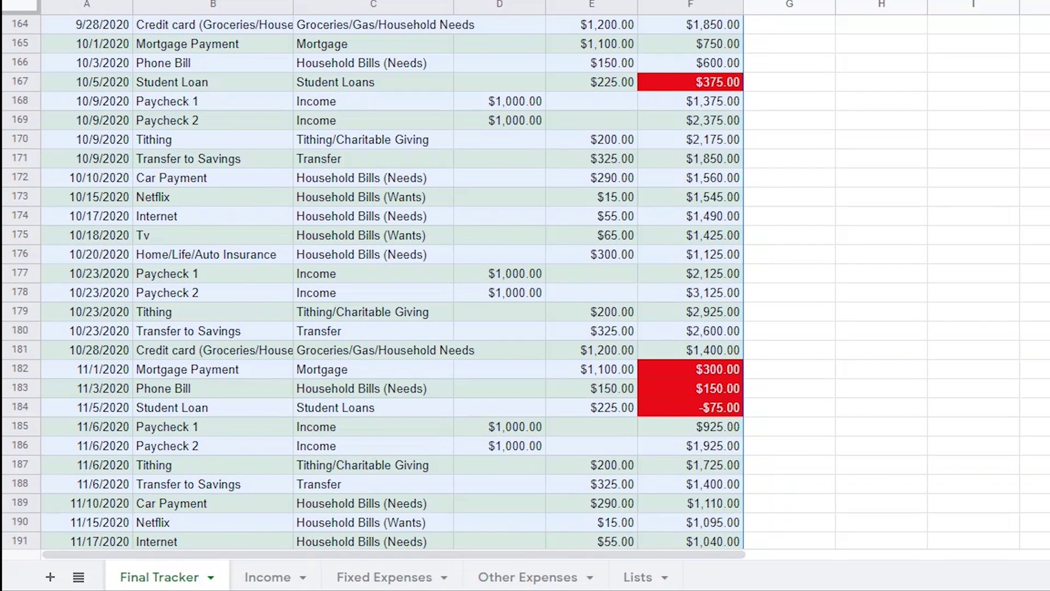
# Lower the 11/6 and 11/20 savings transfer debits on Fixed Expenses to $200.
pyautogui.click(380, 578)
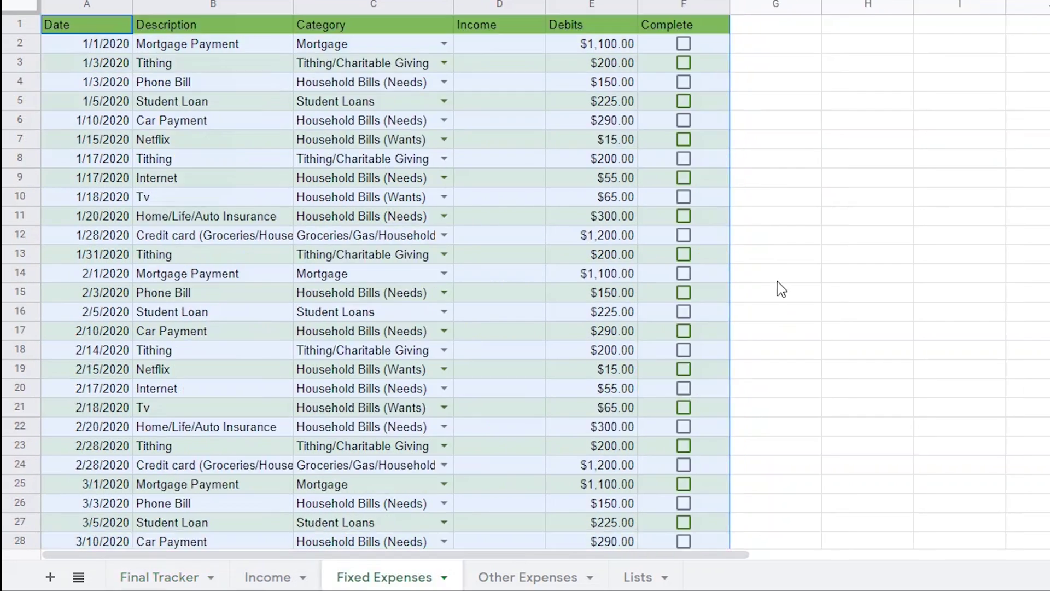
pyautogui.scroll(-20, 383, 282)
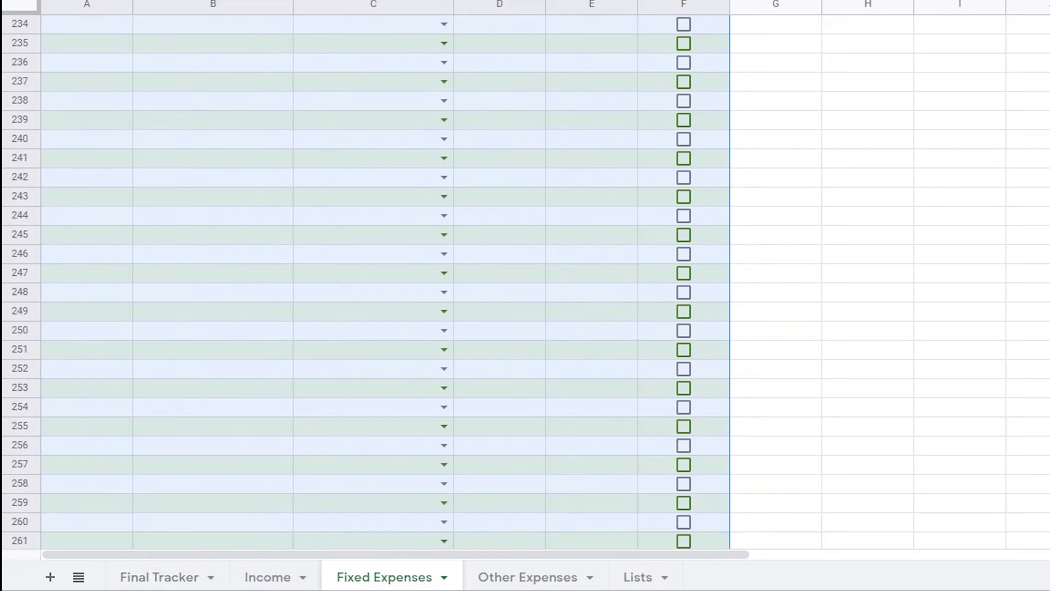
pyautogui.scroll(2, 623, 123)
pyautogui.click(624, 121)
pyautogui.write('200')
pyautogui.press('Return')
pyautogui.write('200')
pyautogui.press('Return')
# Verify the November balances on Final Tracker are no longer negative.
pyautogui.hotkey('ctrl', 'shift', 'pageup')
pyautogui.hotkey('ctrl', 'shift', 'pageup')
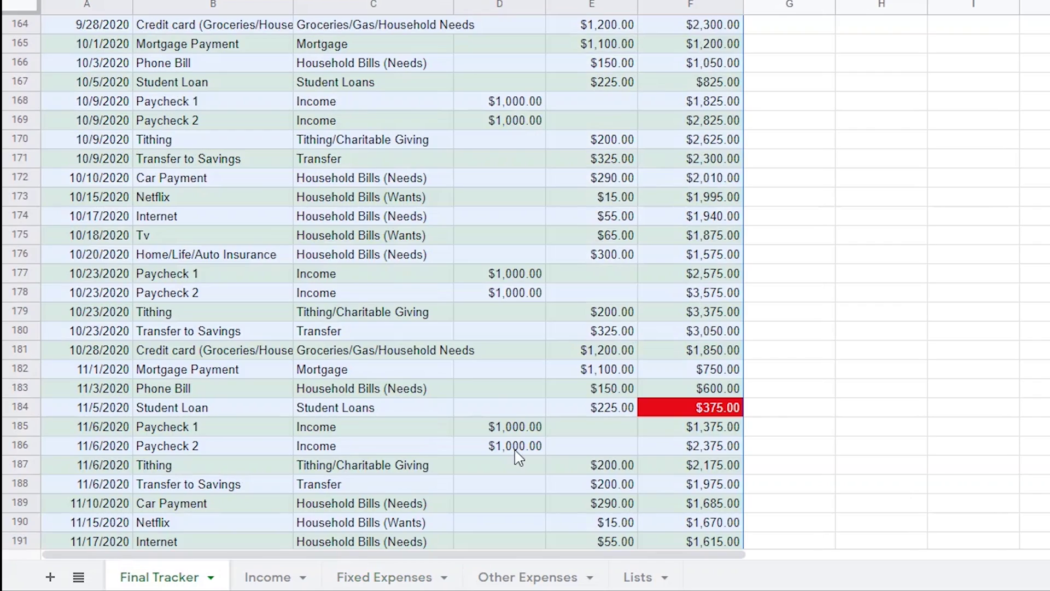
pyautogui.scroll(-9, 383, 281)
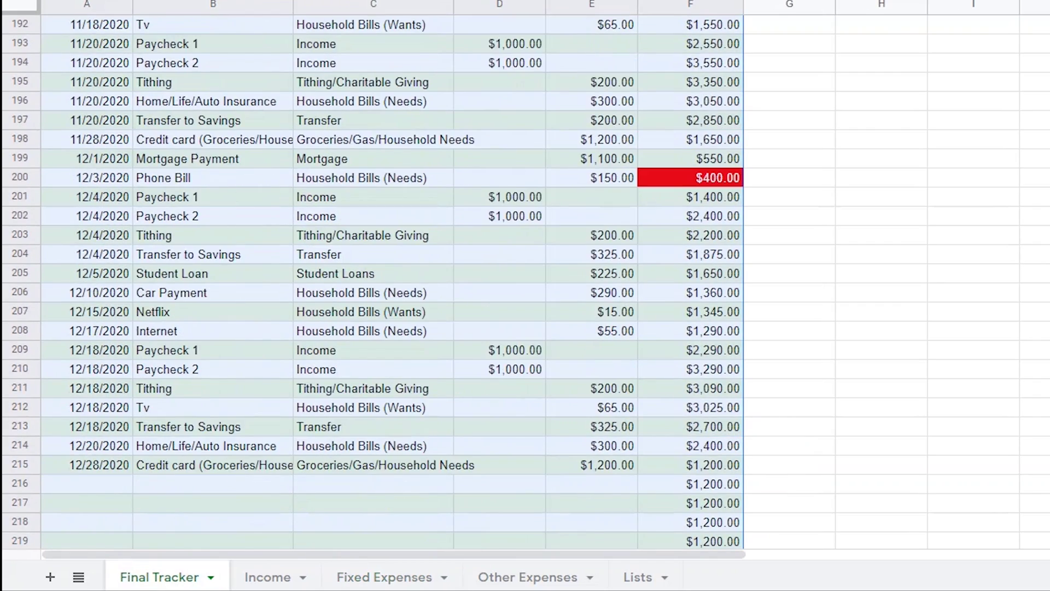
pyautogui.scroll(11, 383, 281)
pyautogui.scroll(-4, 383, 282)
pyautogui.scroll(-5, 383, 282)
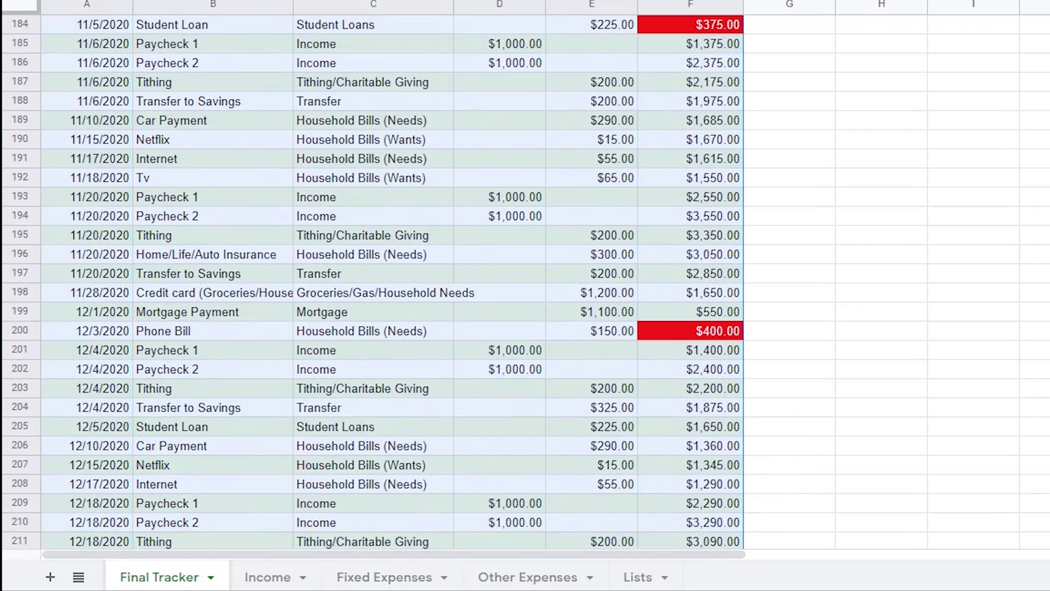
pyautogui.scroll(1, 383, 282)
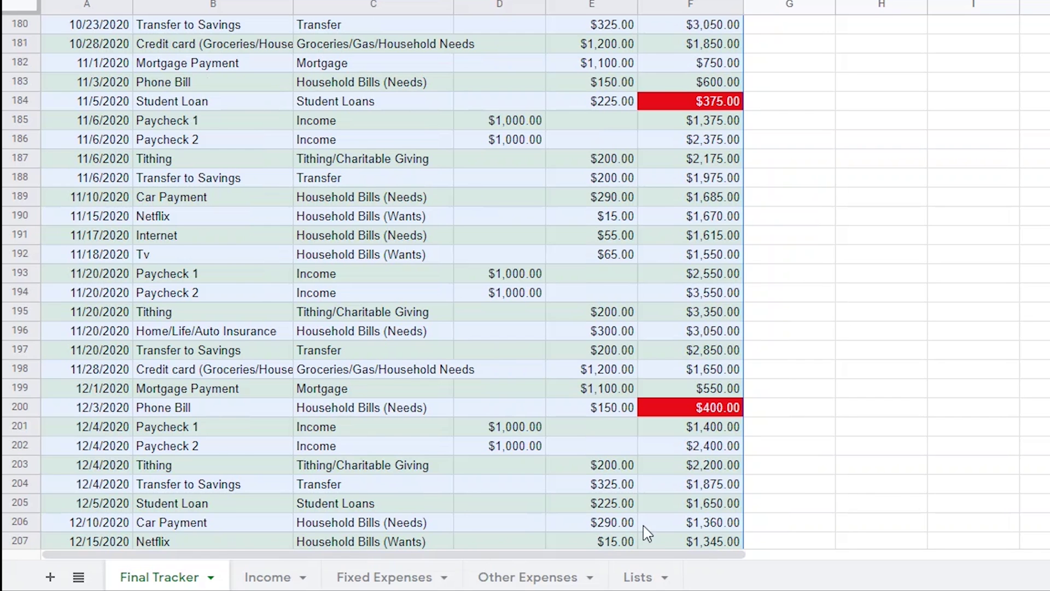
# Tick the Complete boxes for Paycheck 1 and Paycheck 2 dated 1/3 on Income.
pyautogui.click(385, 578)
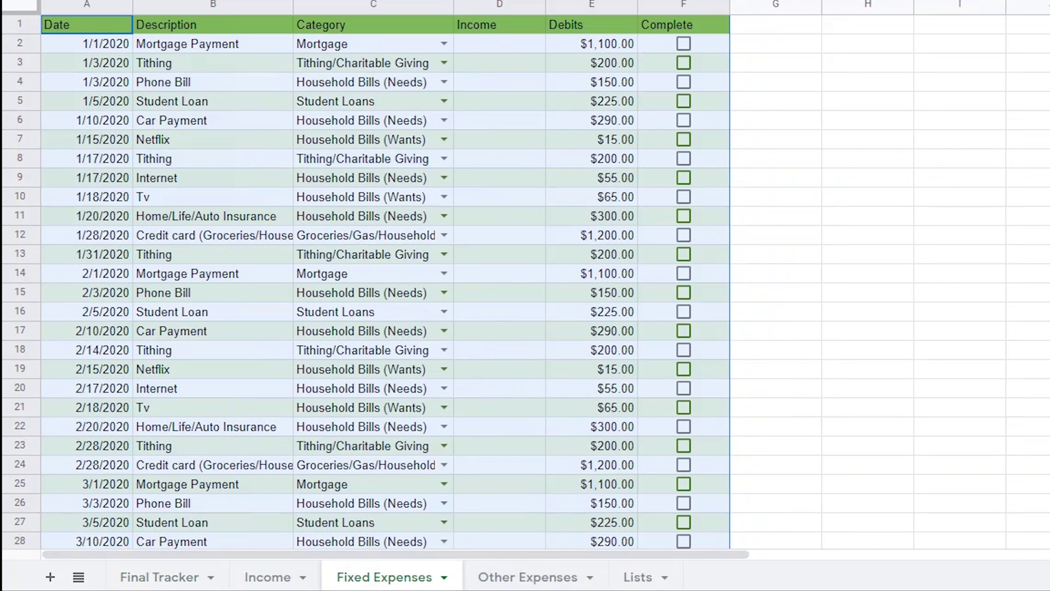
pyautogui.scroll(-2, 383, 281)
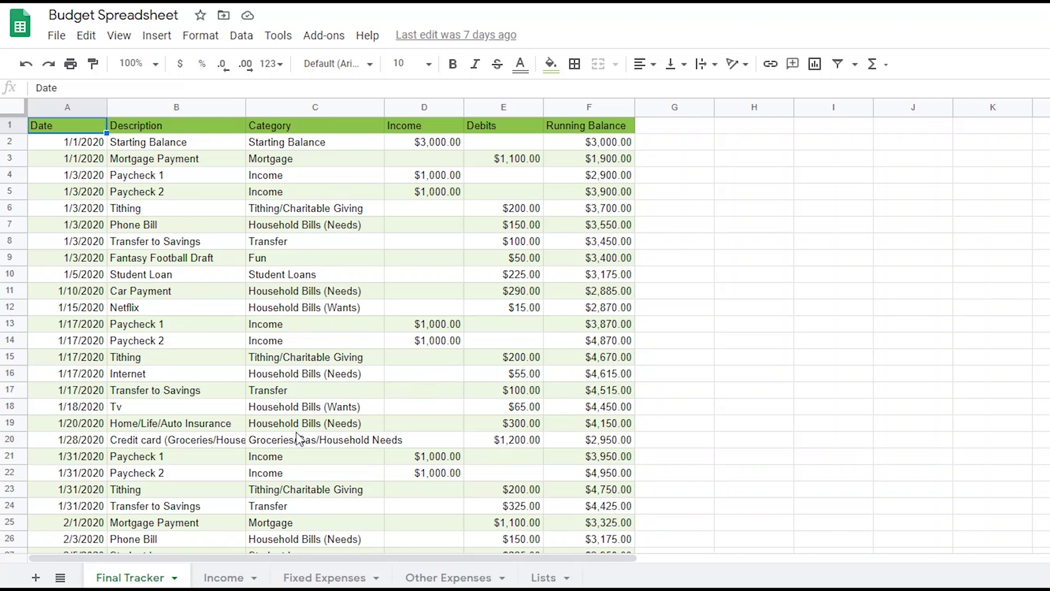
pyautogui.click(227, 577)
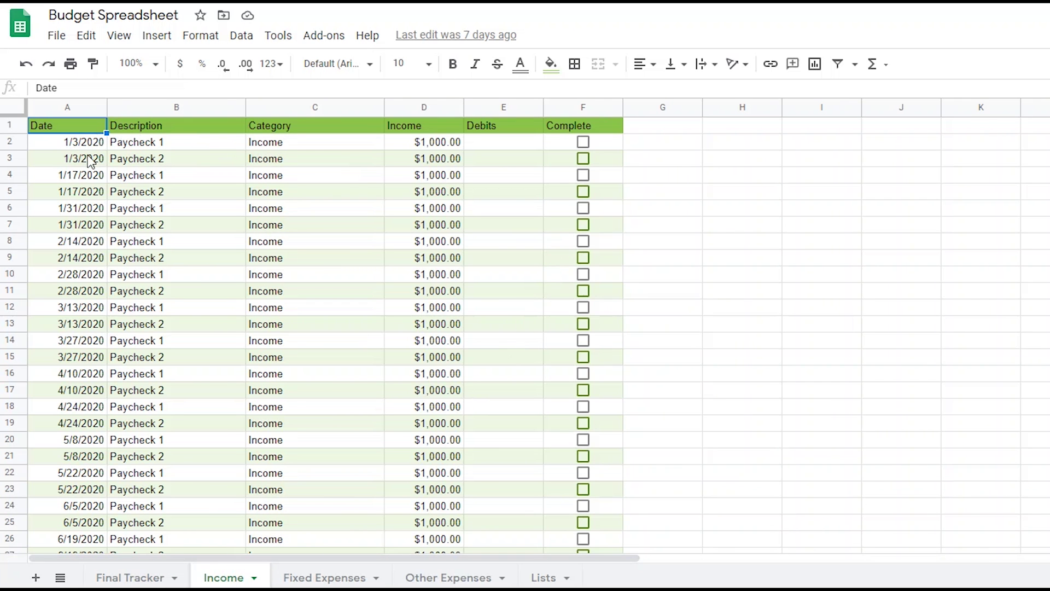
pyautogui.click(583, 143)
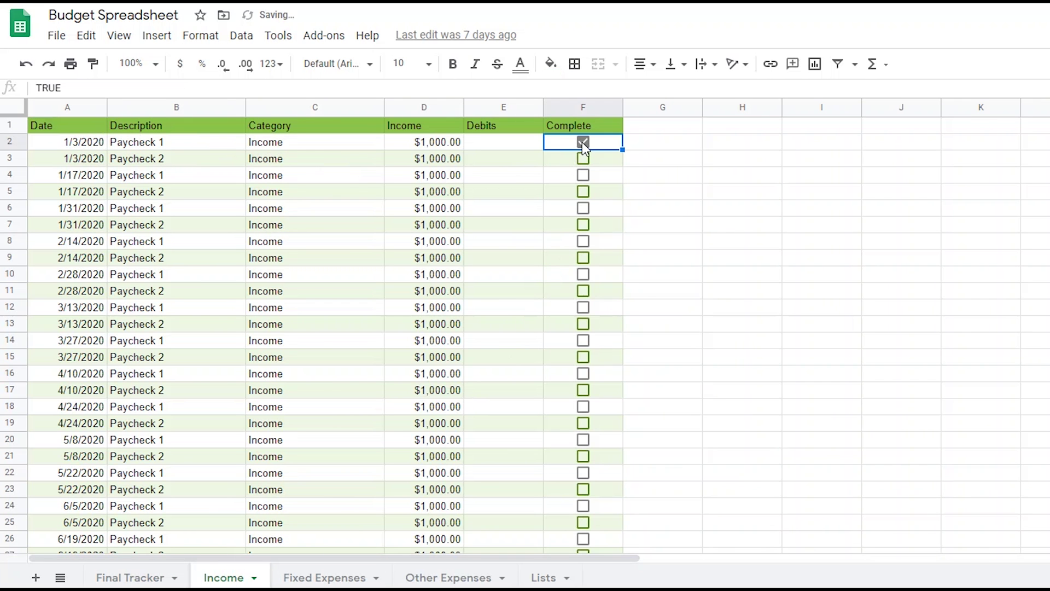
pyautogui.click(585, 161)
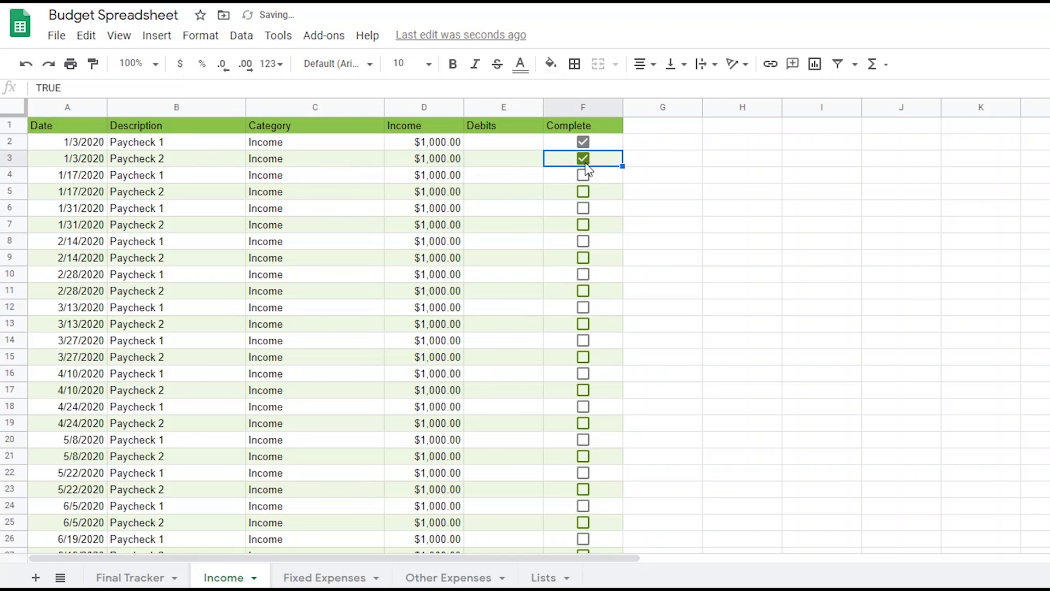
pyautogui.click(320, 575)
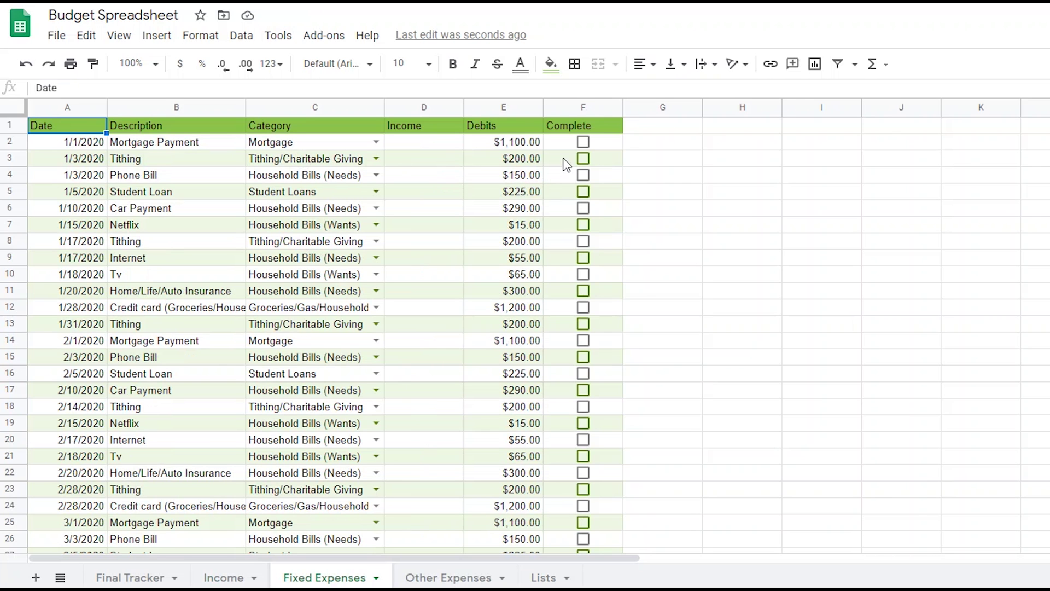
# Tick the 1/1 mortgage and 1/3 tithing complete, set the phone bill to $153 and tick it.
pyautogui.click(583, 143)
pyautogui.click(583, 159)
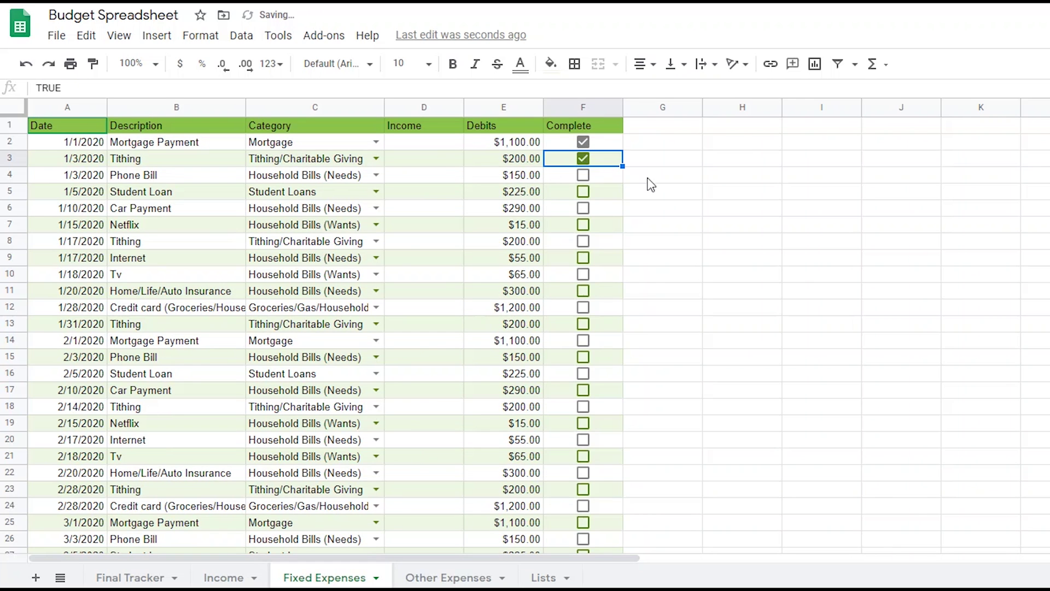
pyautogui.click(528, 179)
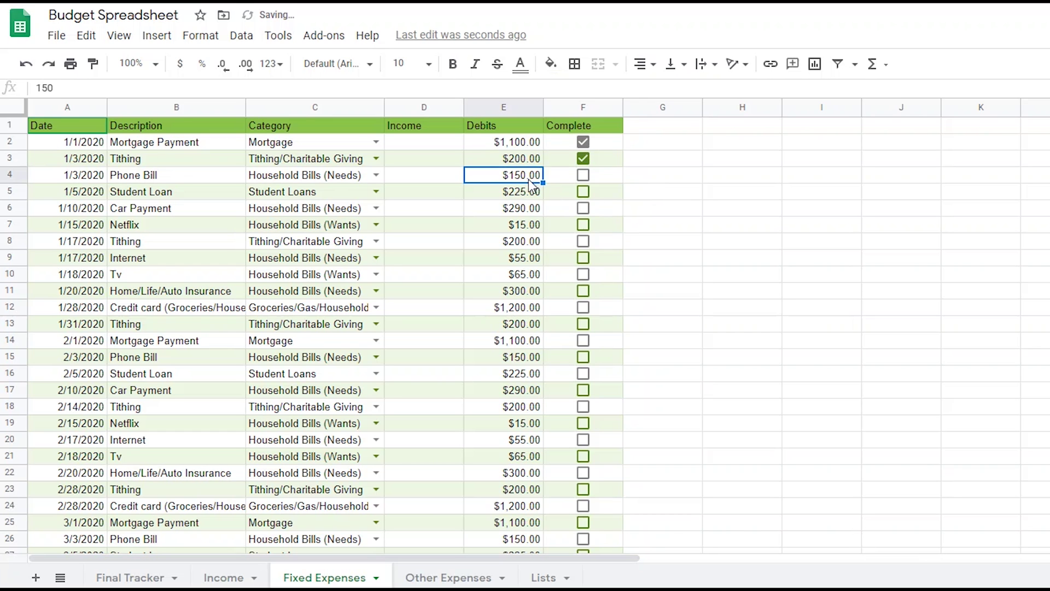
pyautogui.write('153')
pyautogui.press('Return')
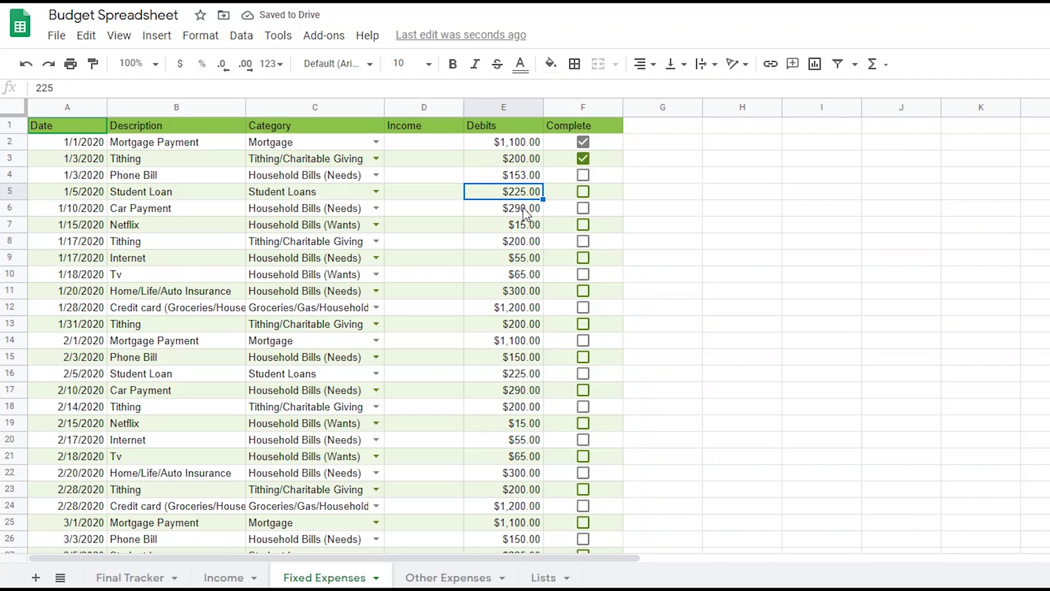
pyautogui.click(583, 175)
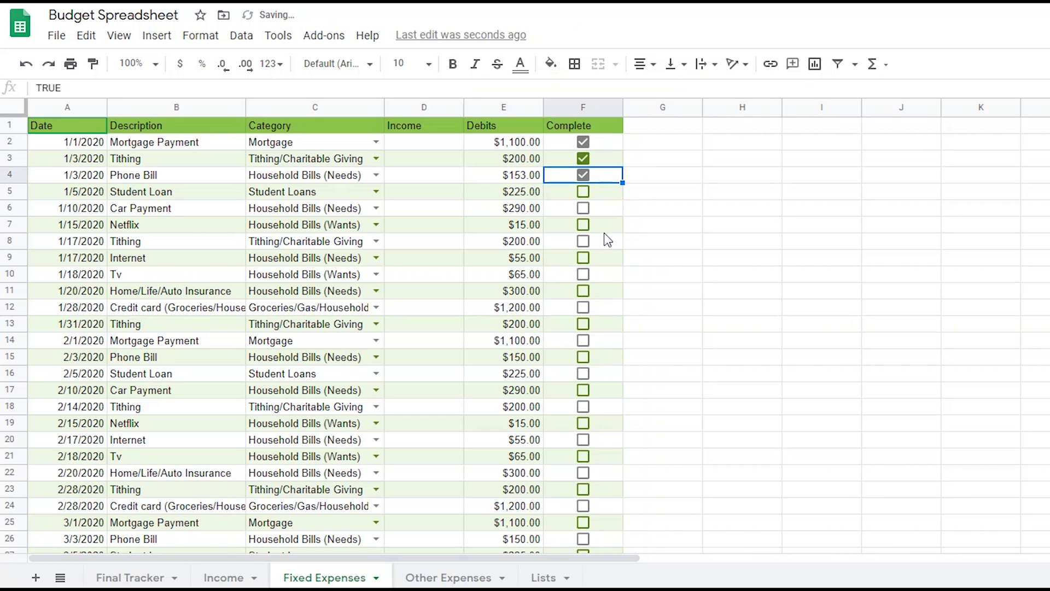
pyautogui.click(127, 580)
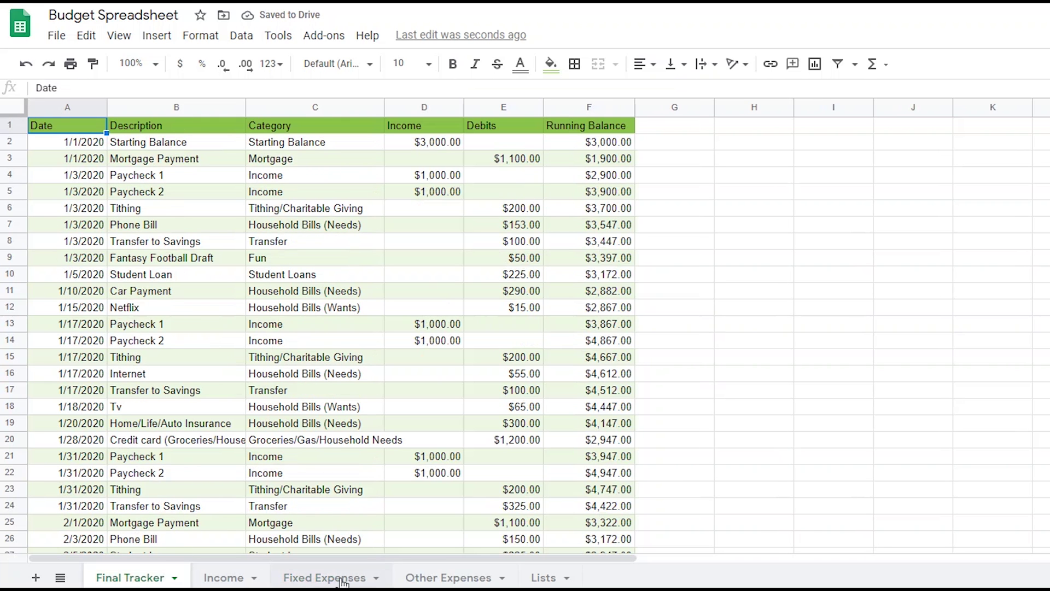
pyautogui.click(440, 580)
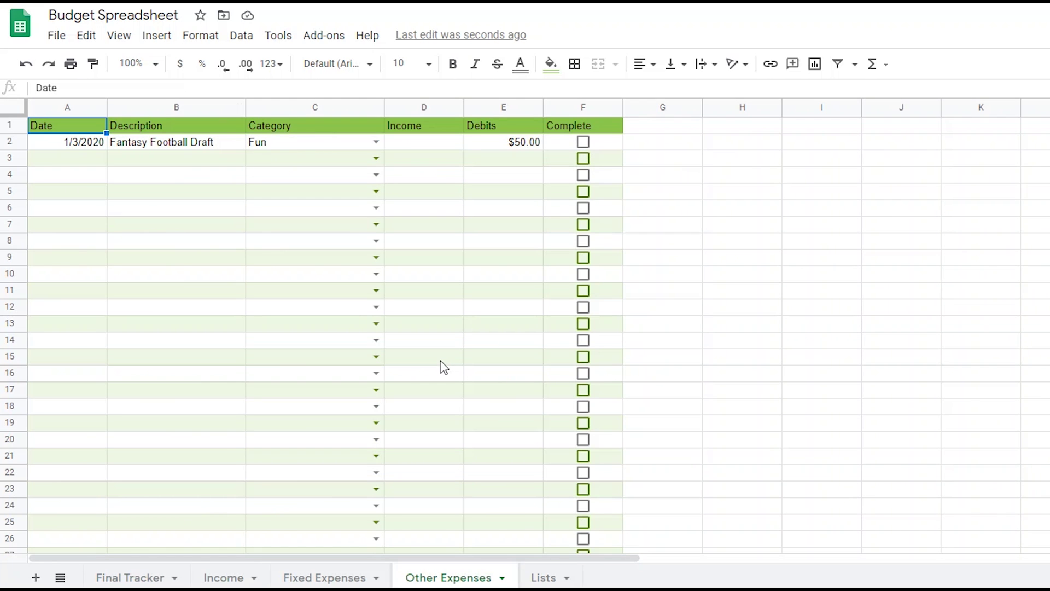
pyautogui.click(130, 577)
pyautogui.scroll(-18, 552, 273)
pyautogui.scroll(-15, 553, 287)
pyautogui.scroll(9, 553, 290)
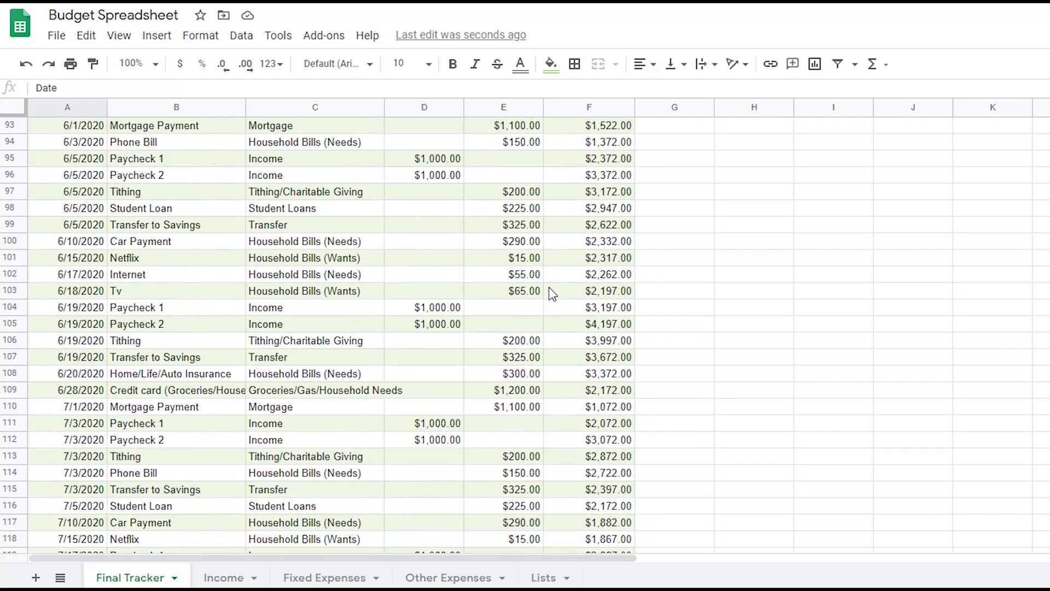
pyautogui.scroll(20, 550, 288)
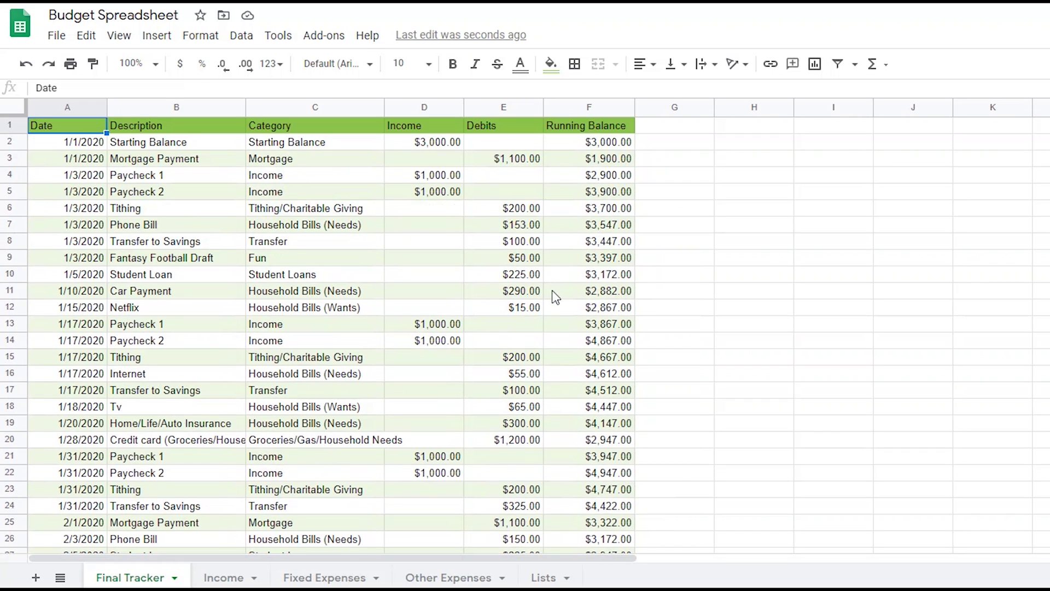